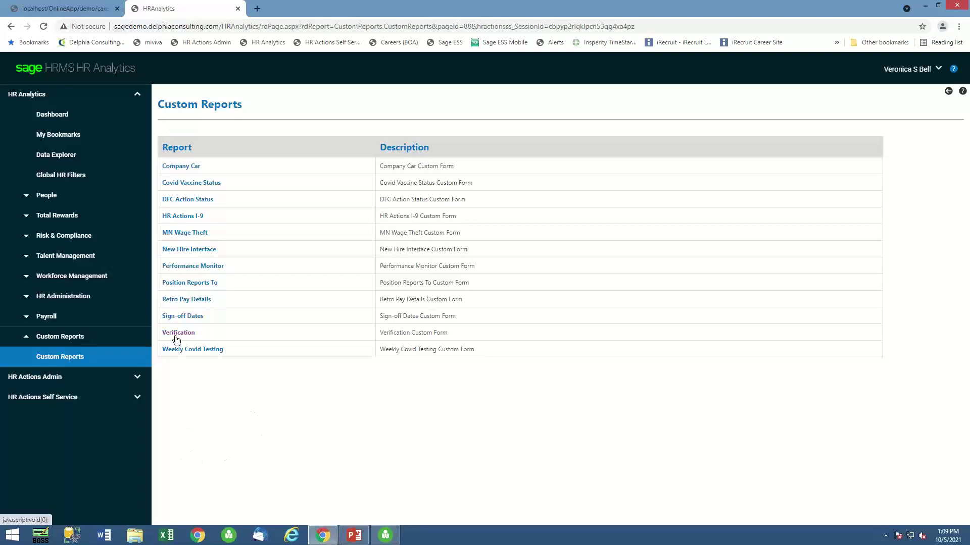
Open the Covid Vaccine Status report from the custom reports list.
left_click(185, 186)
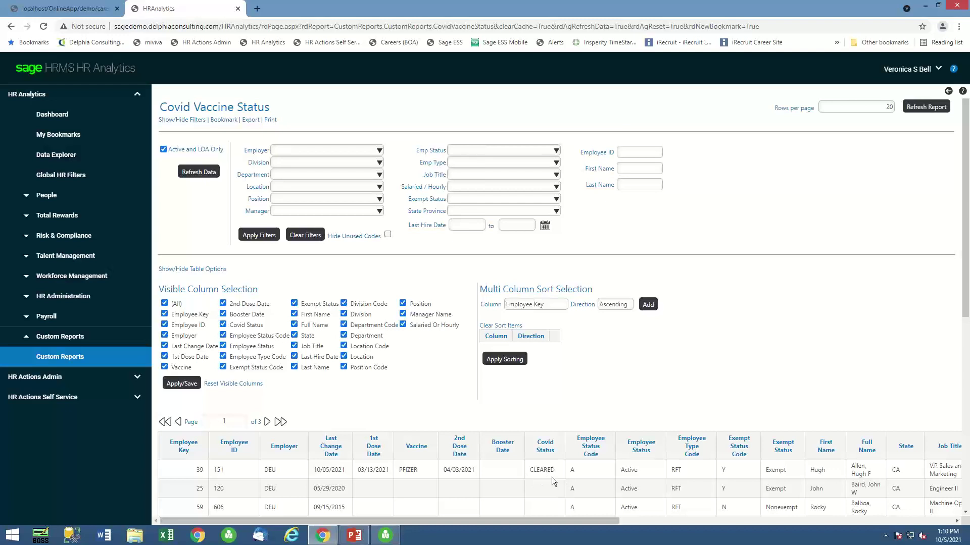
Switch to the Sage HRMS desktop application from the taskbar.
left_click(398, 525)
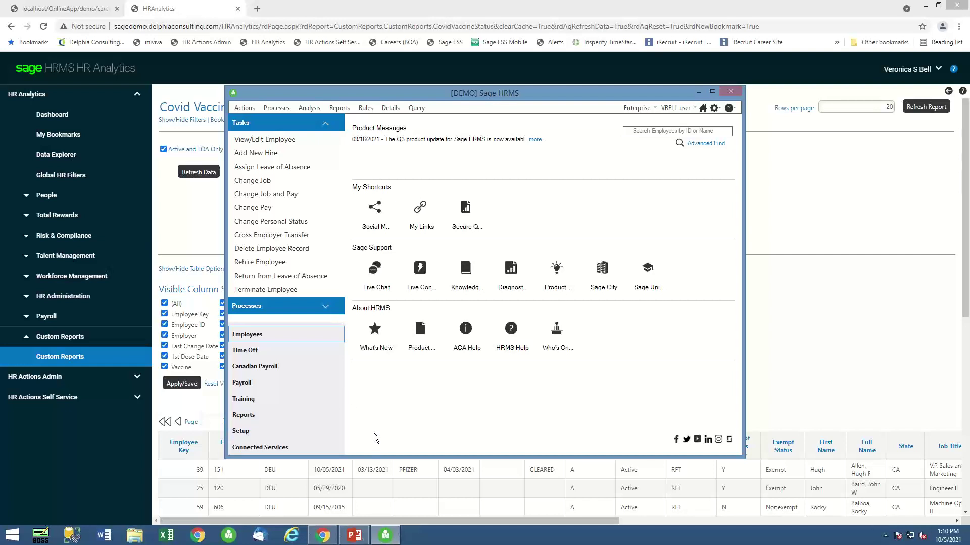
Review Enterprise Setup's code table titles Covid Status, Covid Vacinations and Weekly Covid Testing, then close it.
left_click(254, 433)
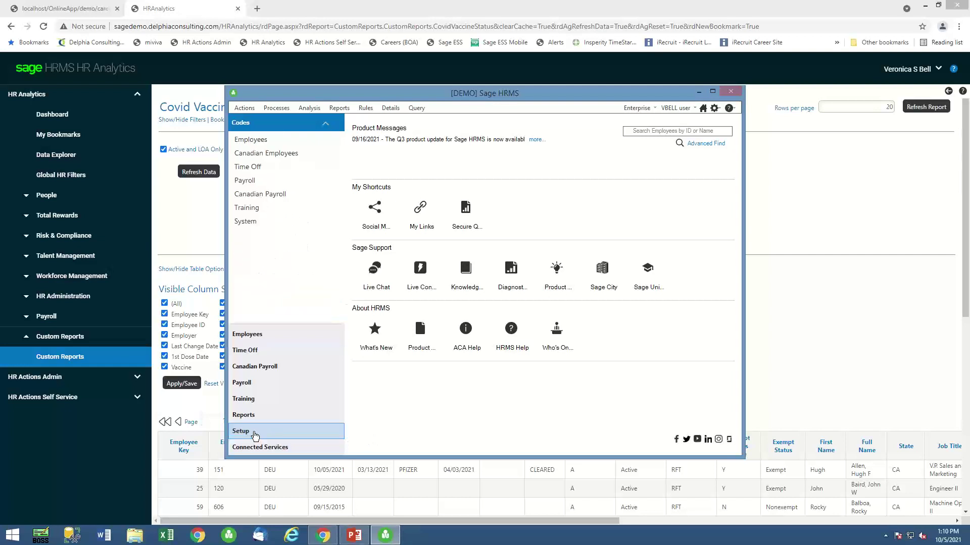
left_click(246, 222)
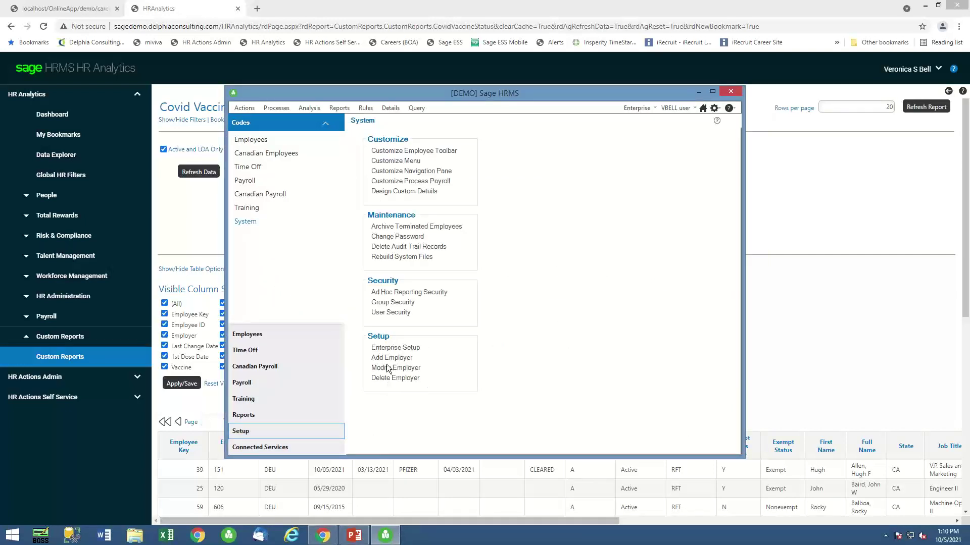
left_click(394, 349)
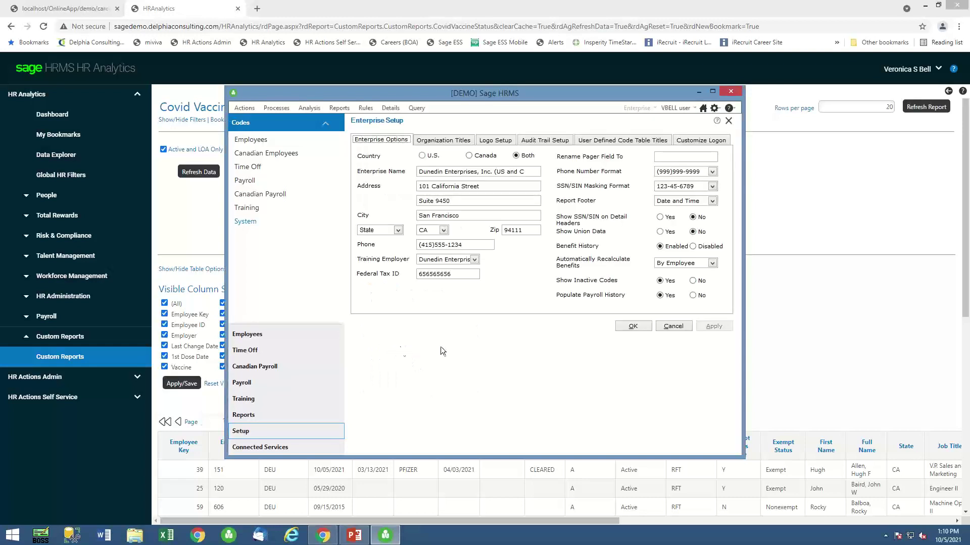
left_click(621, 139)
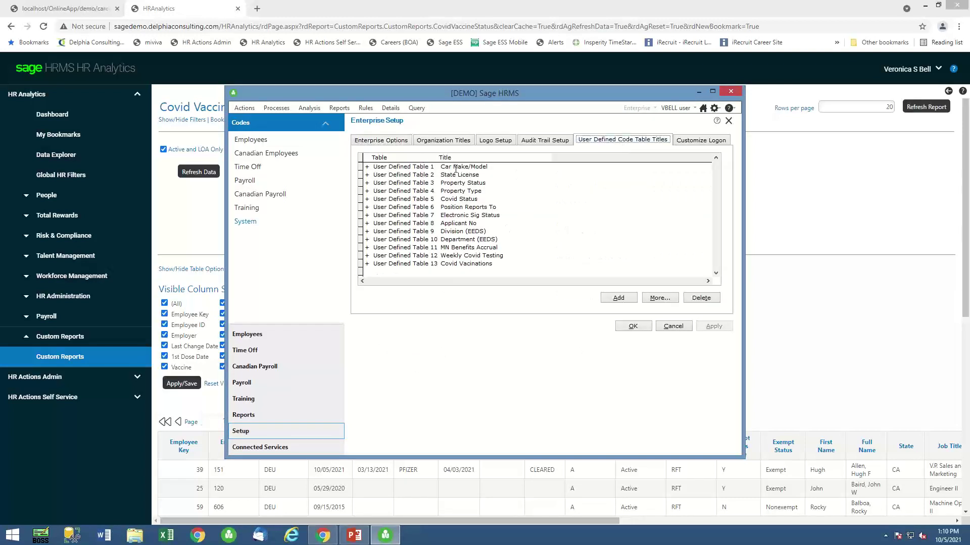
left_click(475, 200)
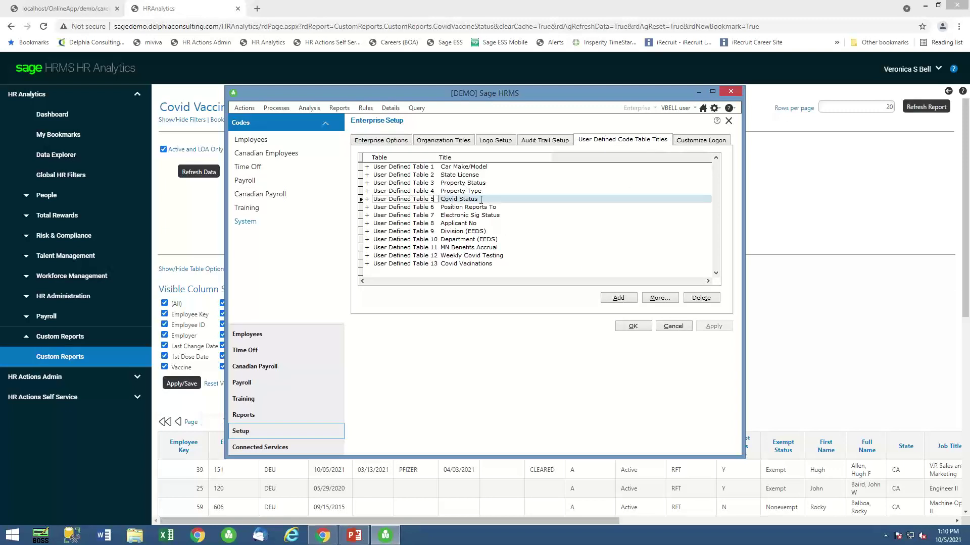
left_click(448, 263)
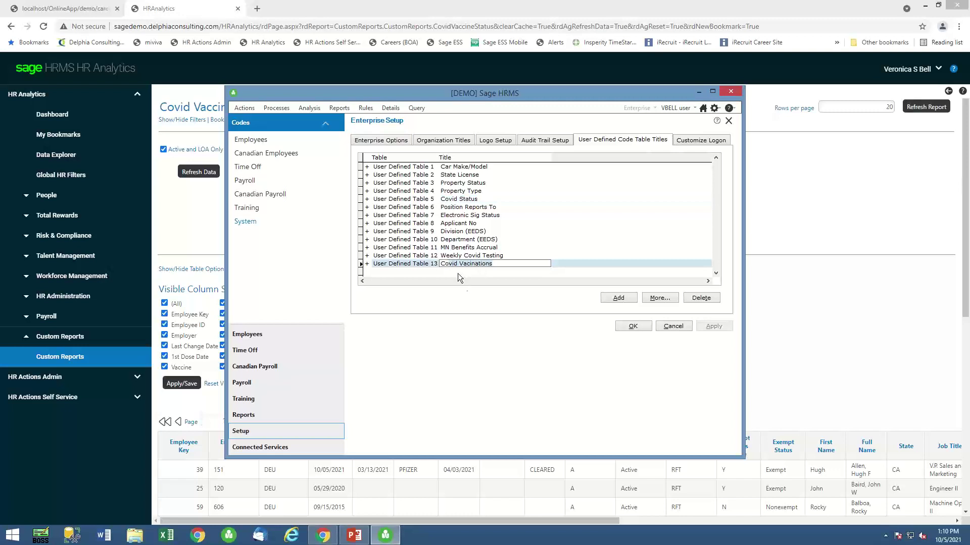
left_click(445, 255)
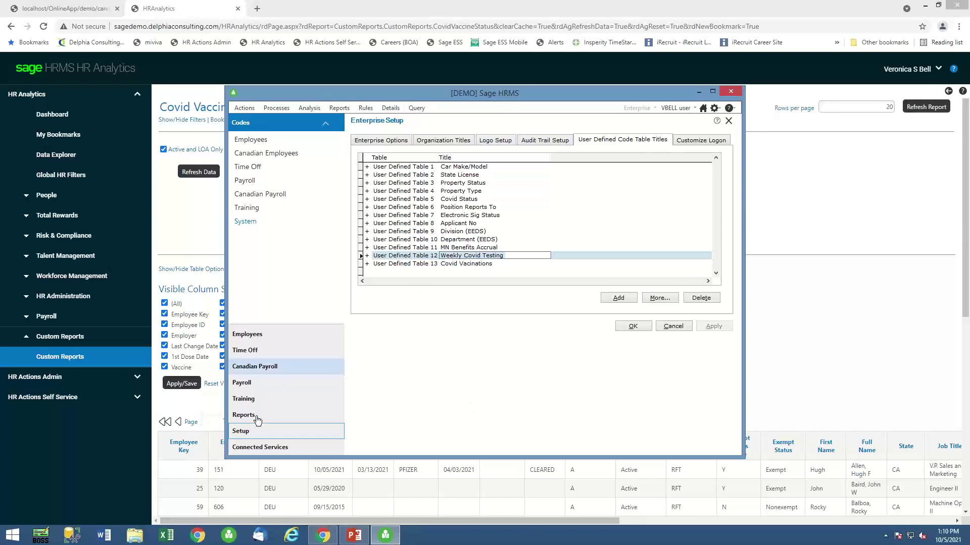
left_click(729, 122)
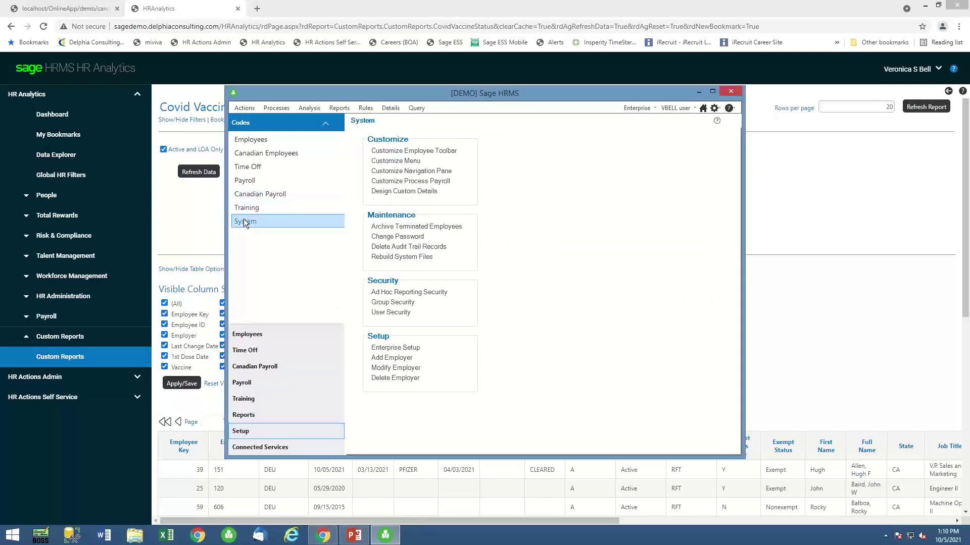
left_click(253, 138)
left_click(384, 378)
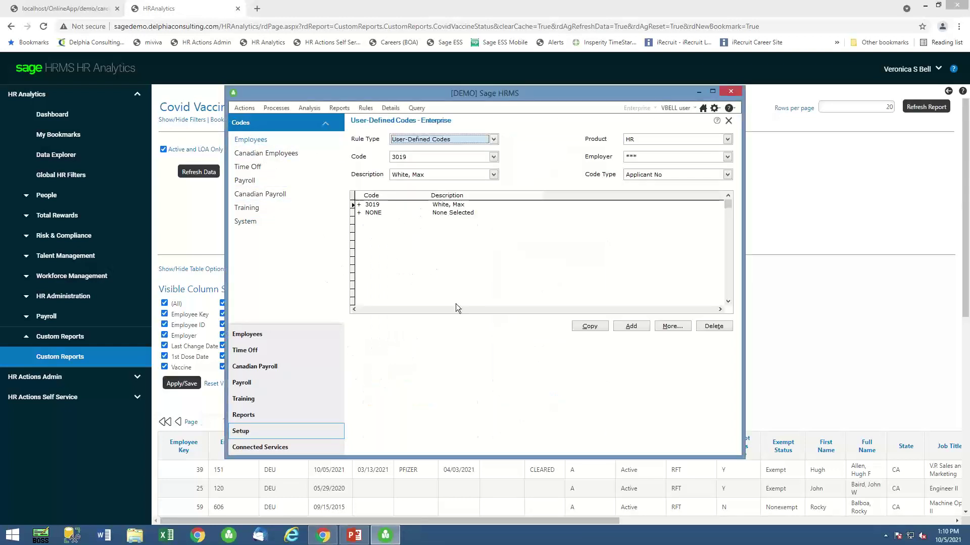
left_click(728, 175)
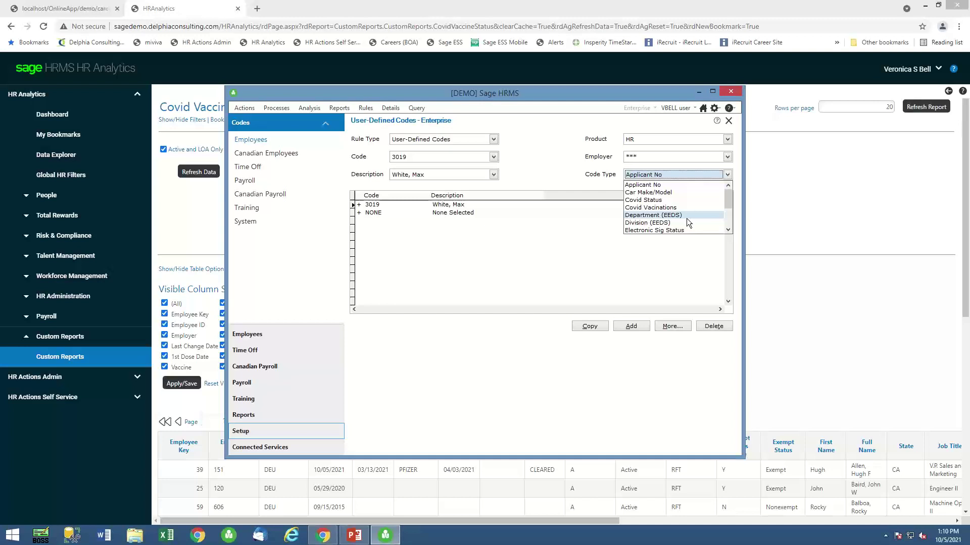
left_click(651, 199)
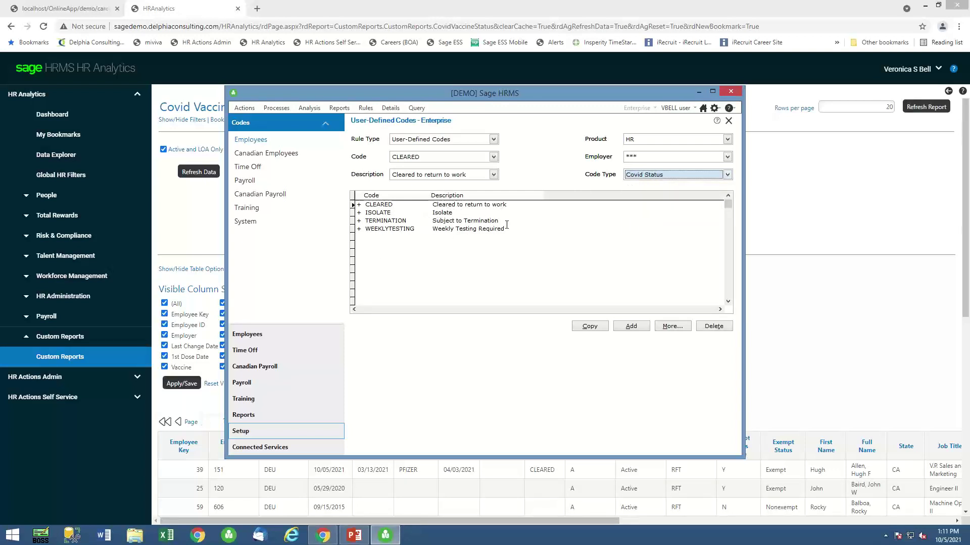
left_click(434, 227)
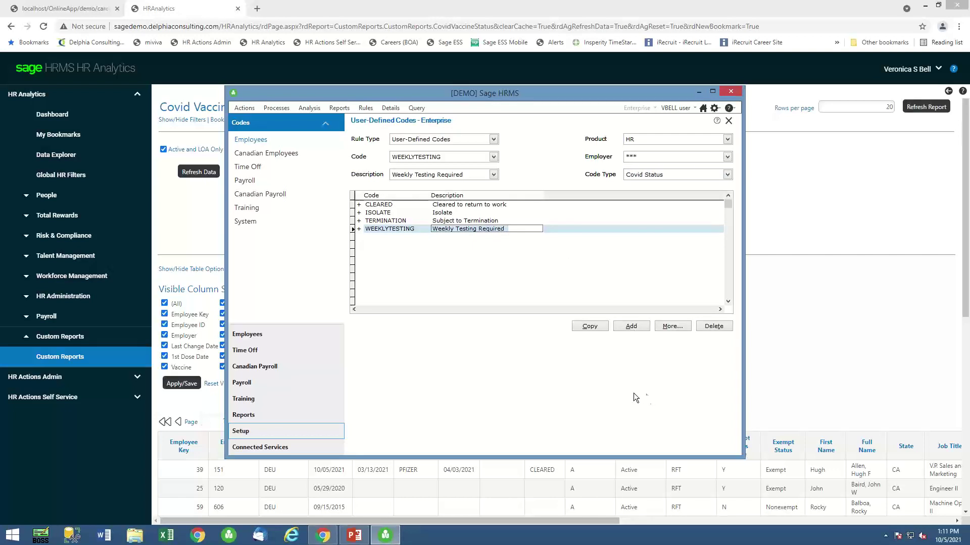
left_click(728, 121)
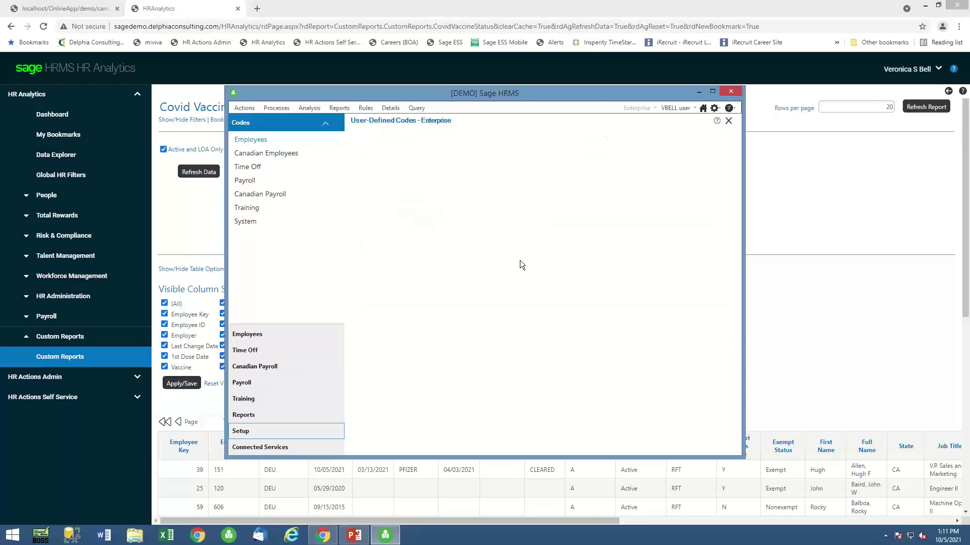
left_click(316, 435)
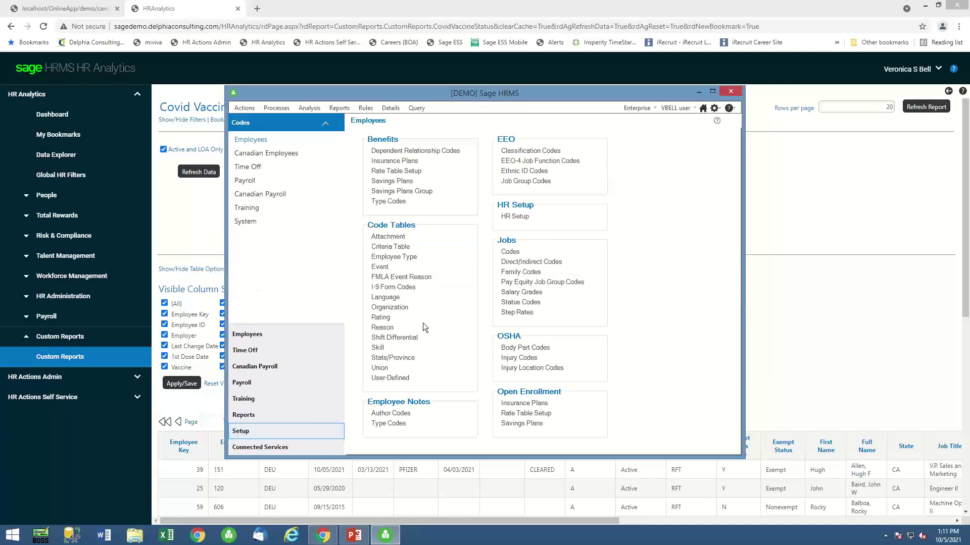
left_click(247, 222)
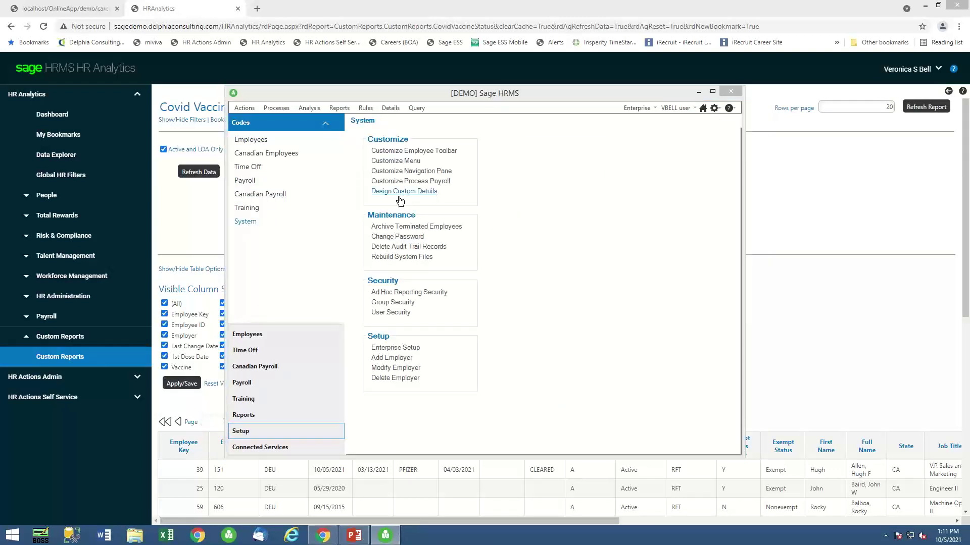
left_click(394, 191)
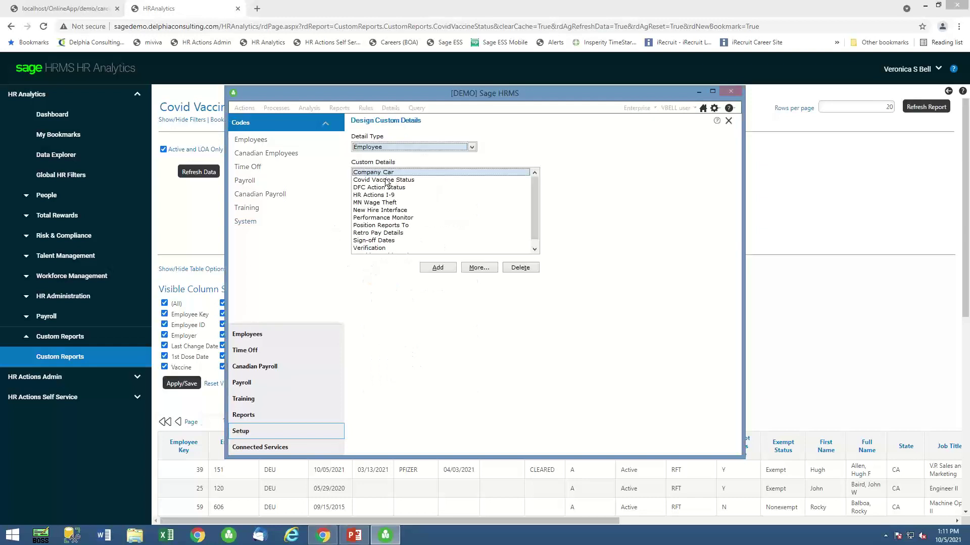
left_click(381, 181)
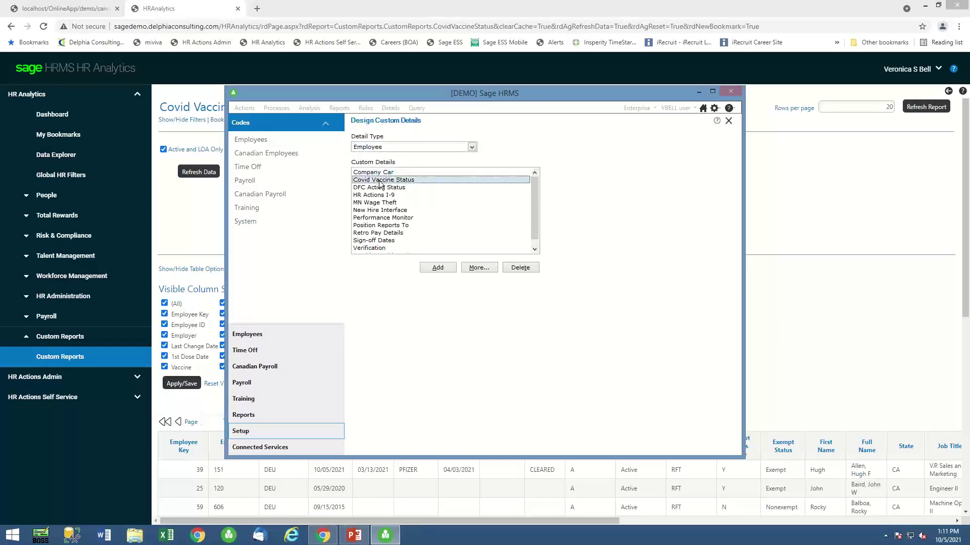
double_click(378, 180)
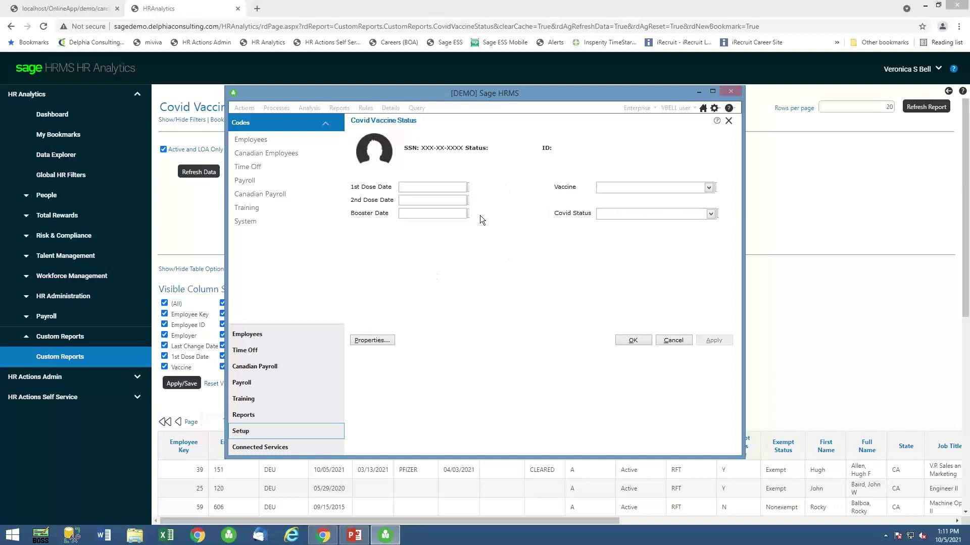
double_click(414, 242)
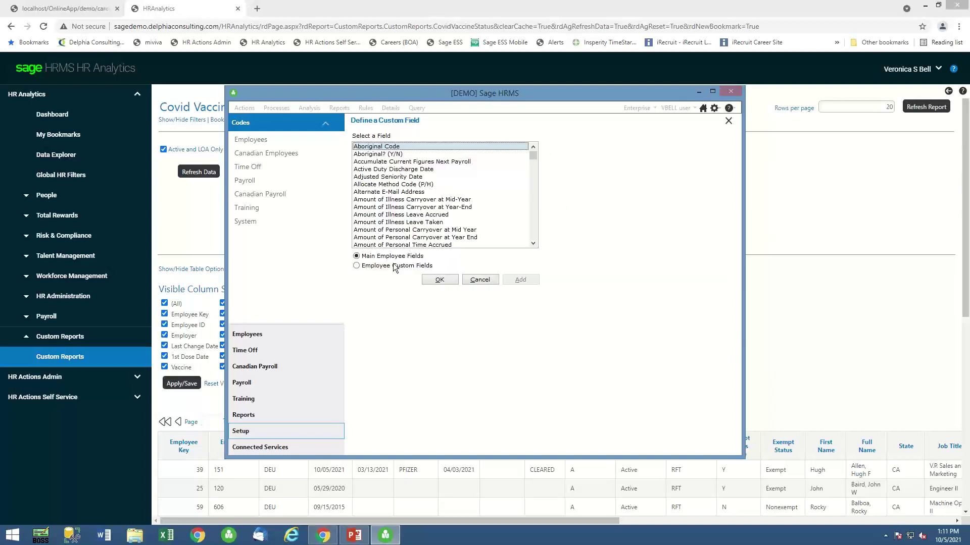
left_click(372, 266)
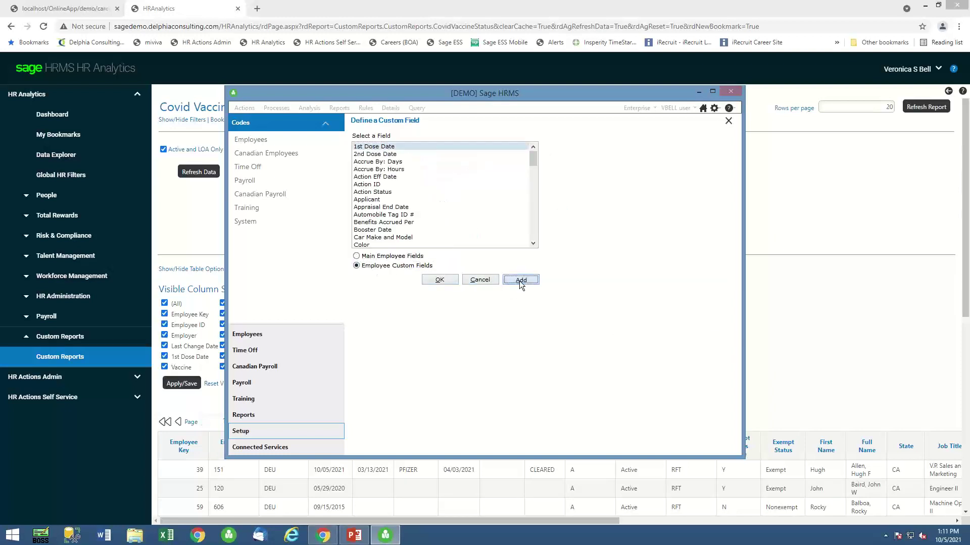
left_click(519, 280)
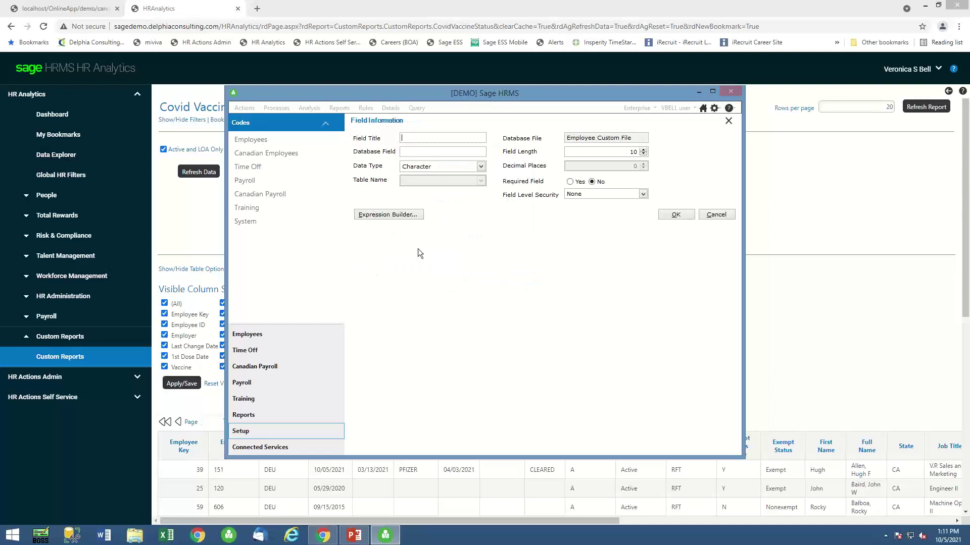
left_click(715, 215)
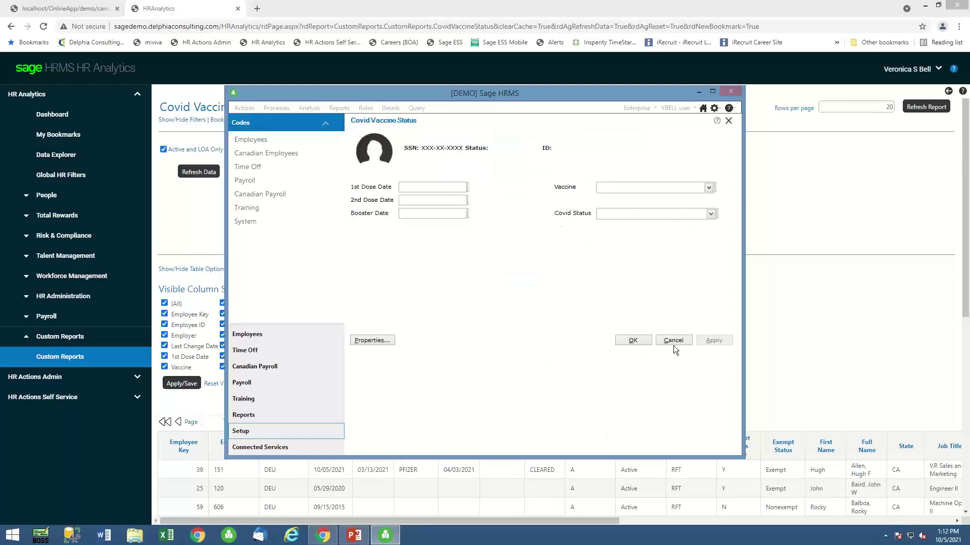
left_click(674, 341)
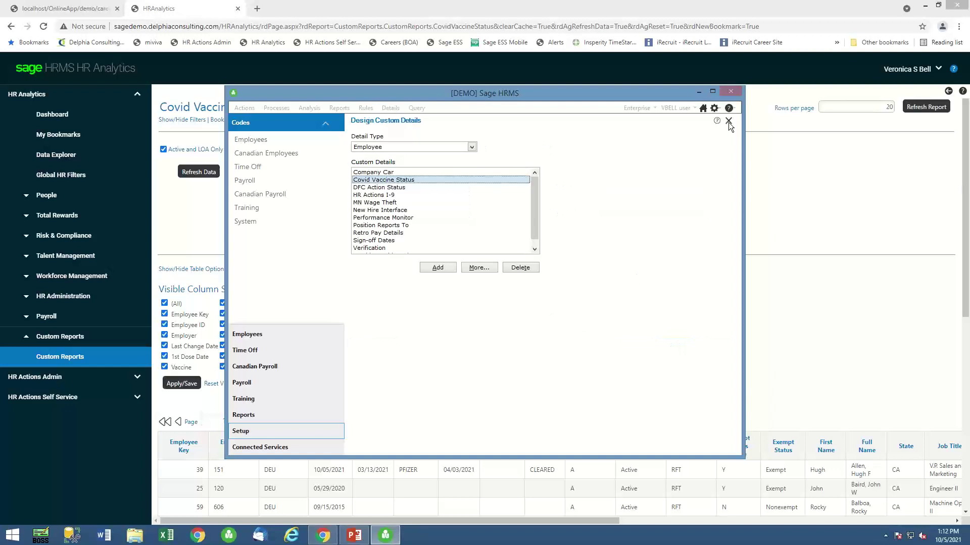
left_click(728, 122)
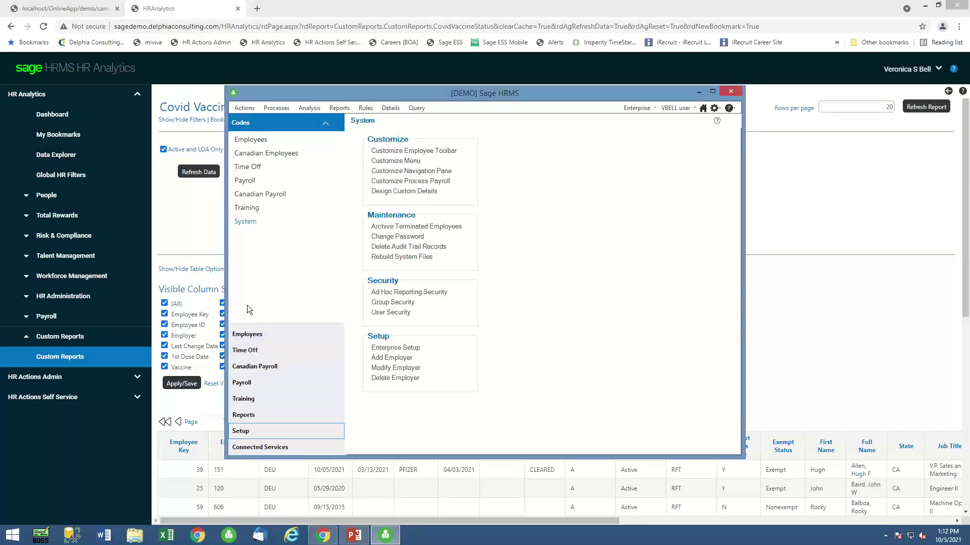
Open the first employee's Covid Vaccine Status custom detail from the employee lookup.
left_click(248, 335)
left_click(255, 140)
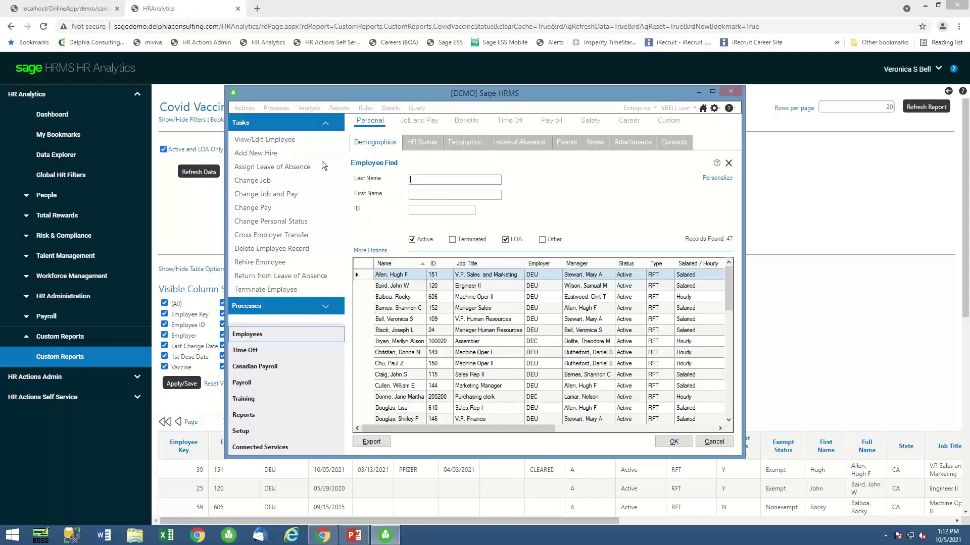
double_click(405, 277)
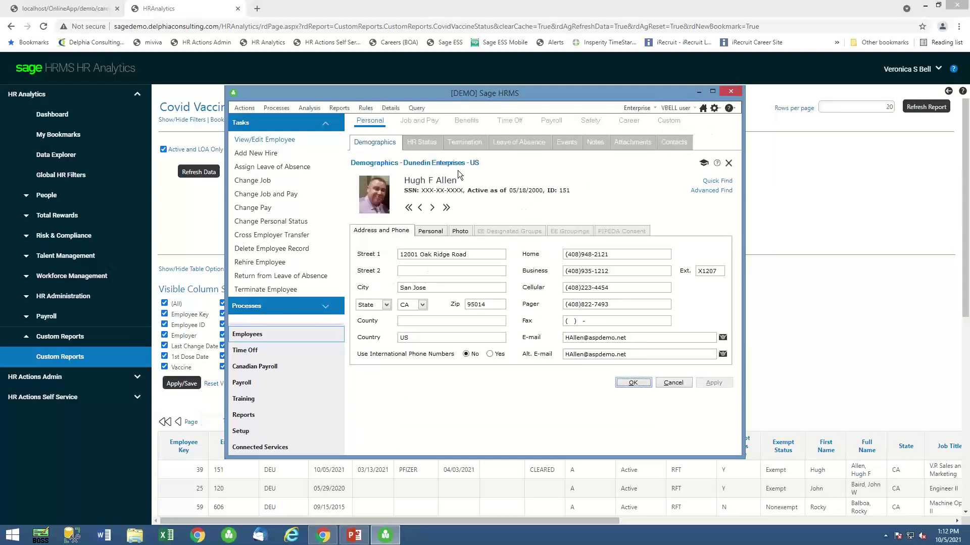
left_click(677, 126)
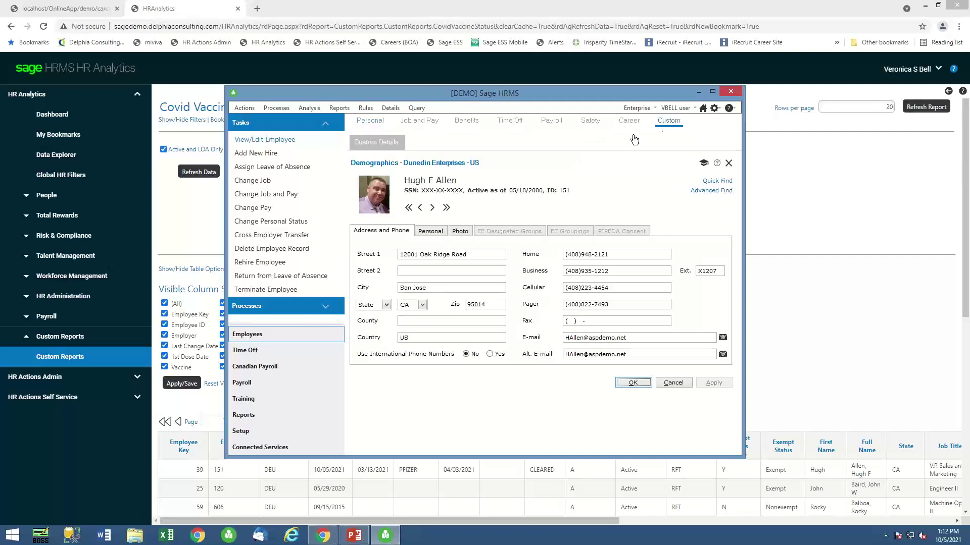
left_click(379, 145)
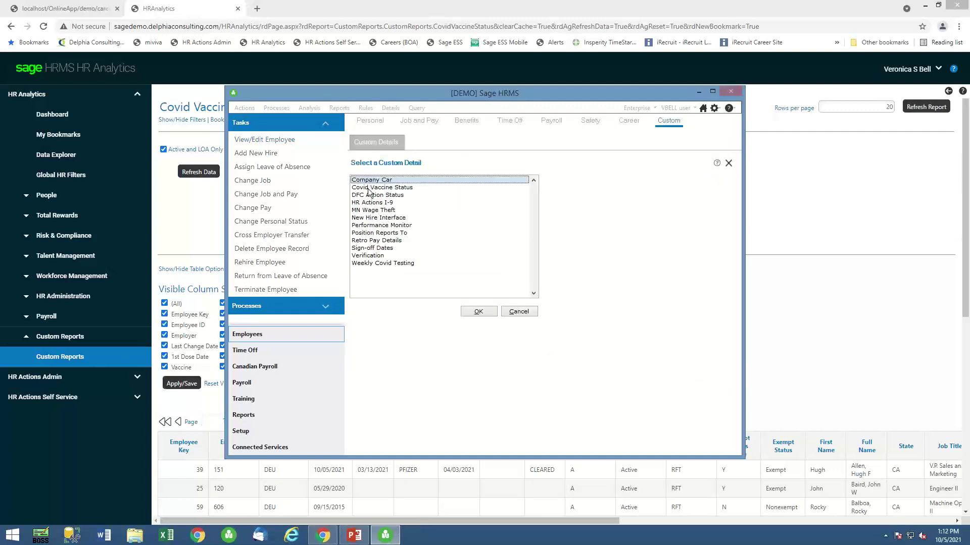
double_click(367, 188)
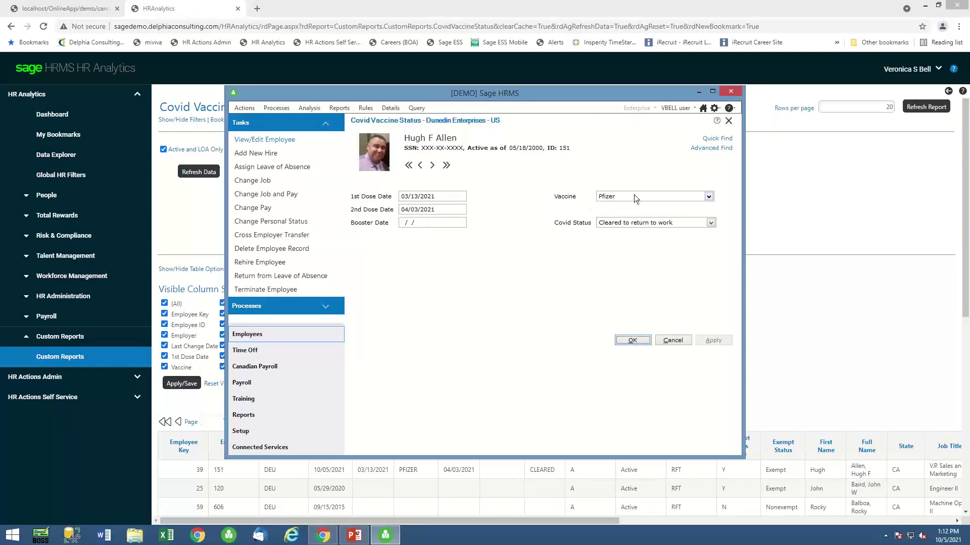
Change the next employee's Covid Status to Isolate, apply it, and return to the report.
left_click(435, 168)
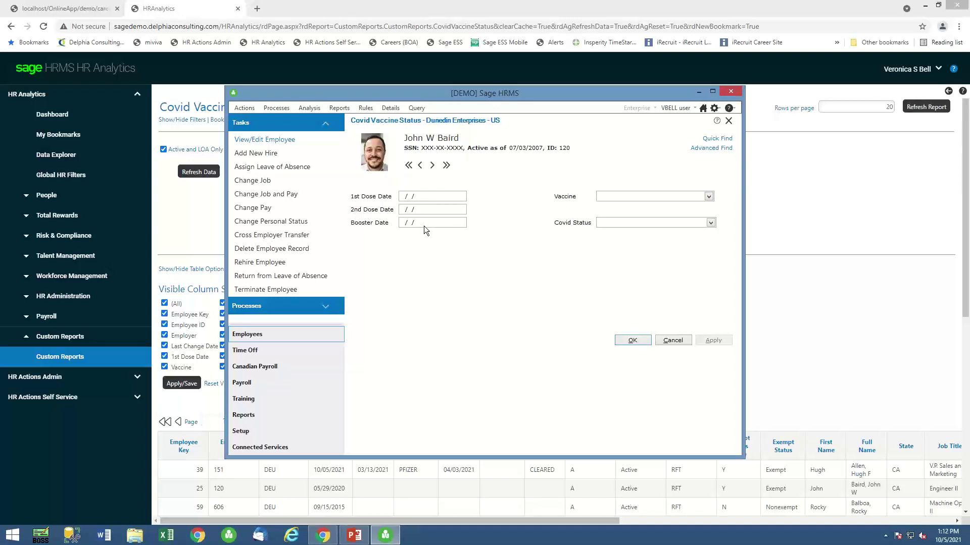
left_click(711, 223)
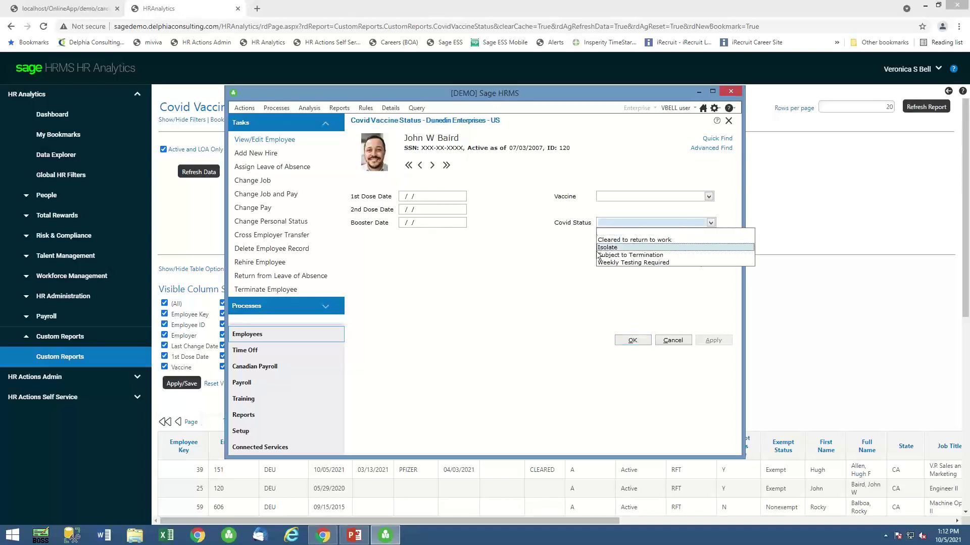
left_click(613, 248)
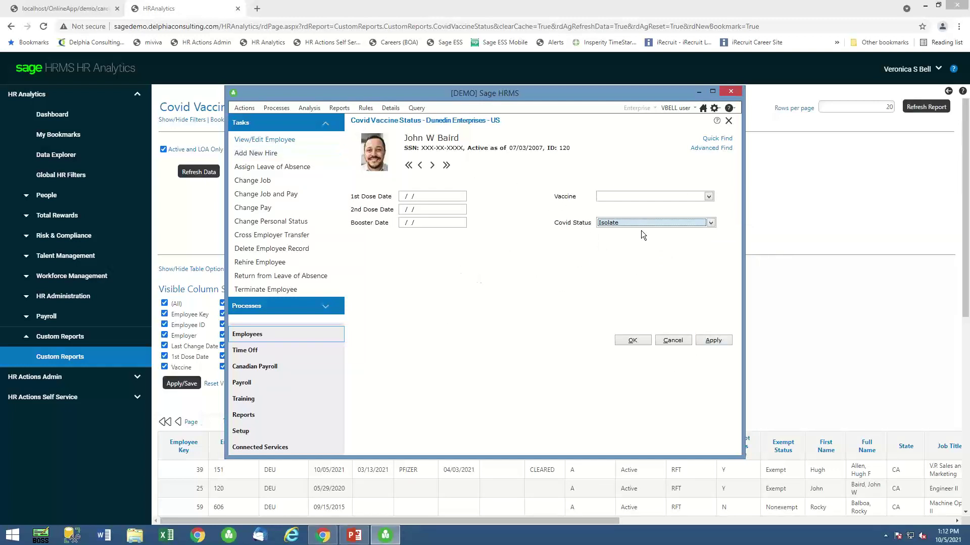
left_click(716, 341)
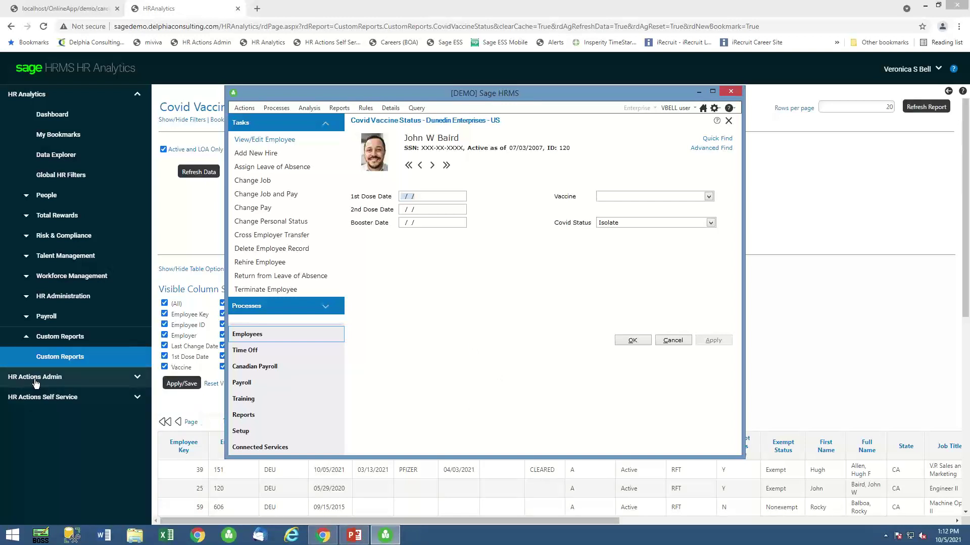
left_click(32, 398)
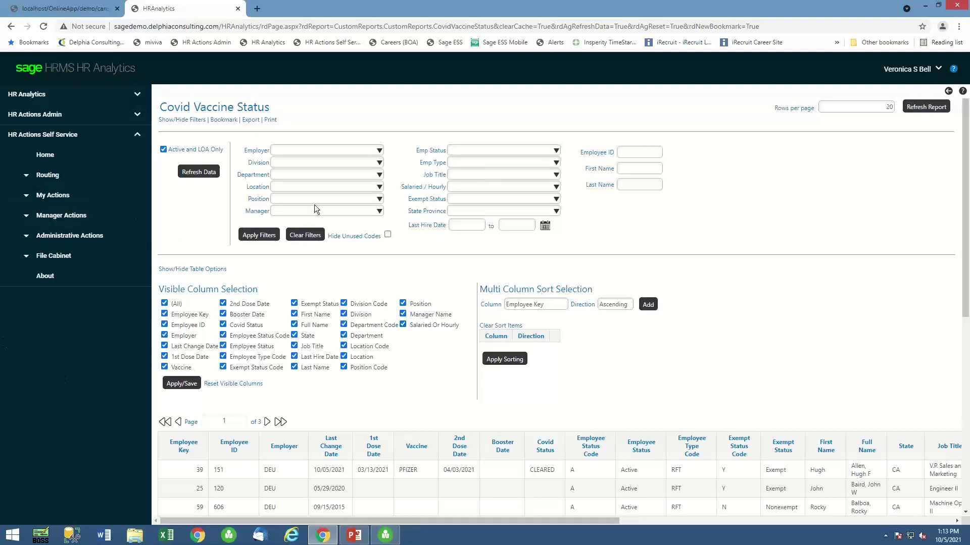
Launch Internet Explorer and go to the Sage ESS favorite.
left_click(257, 9)
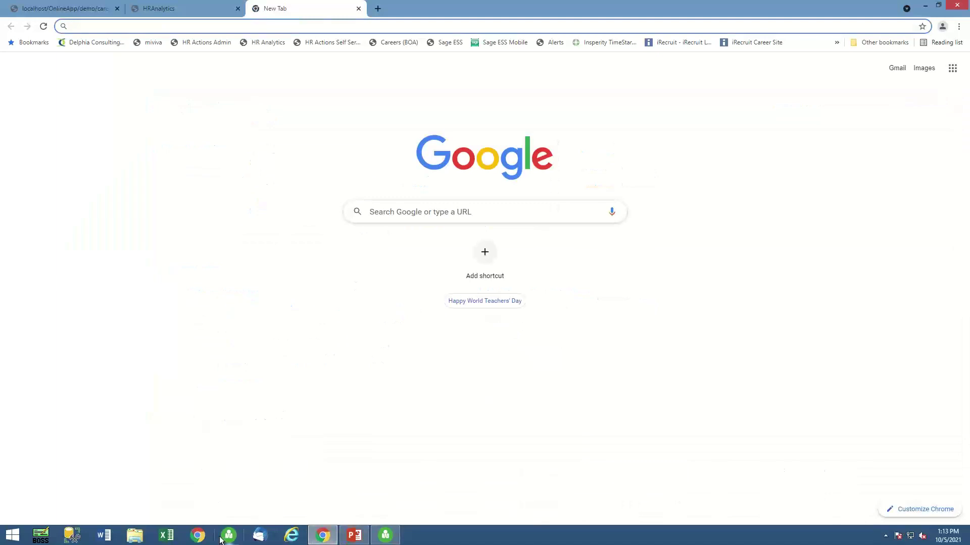
left_click(291, 535)
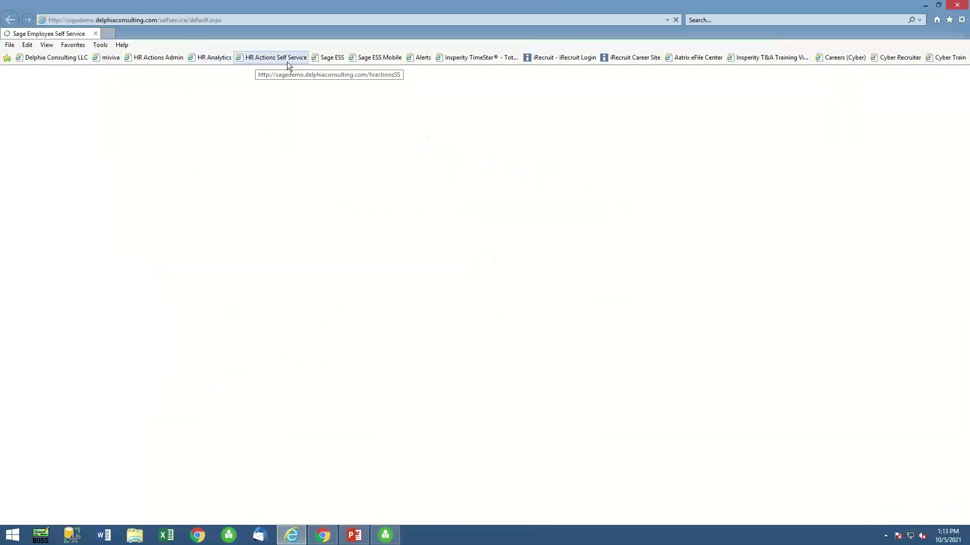
left_click(326, 60)
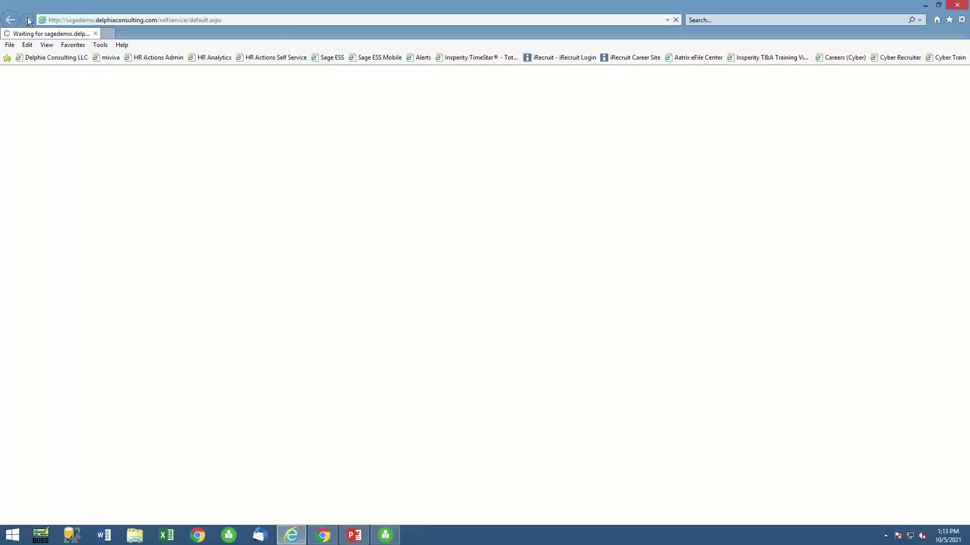
Log on to Employee Self Service with a saved employee username.
left_click(354, 176)
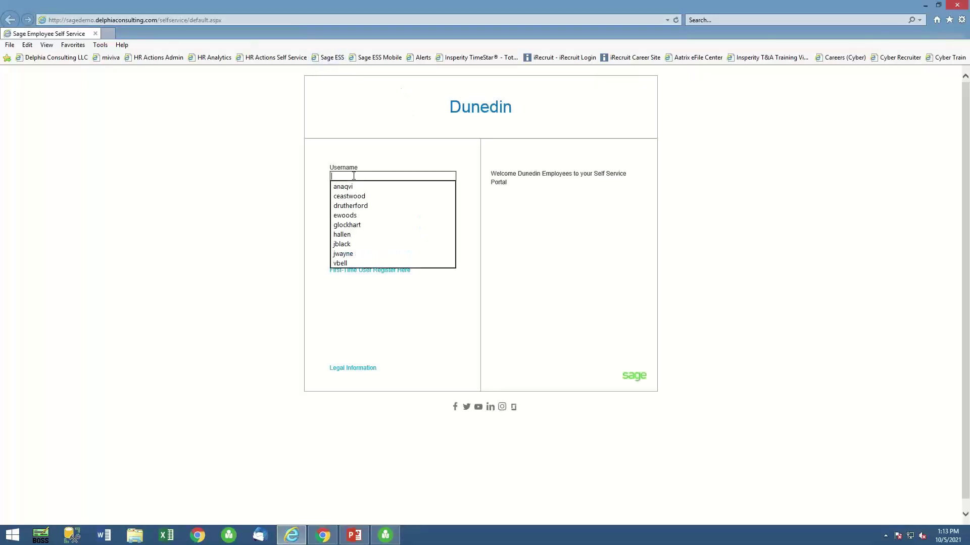
left_click(349, 254)
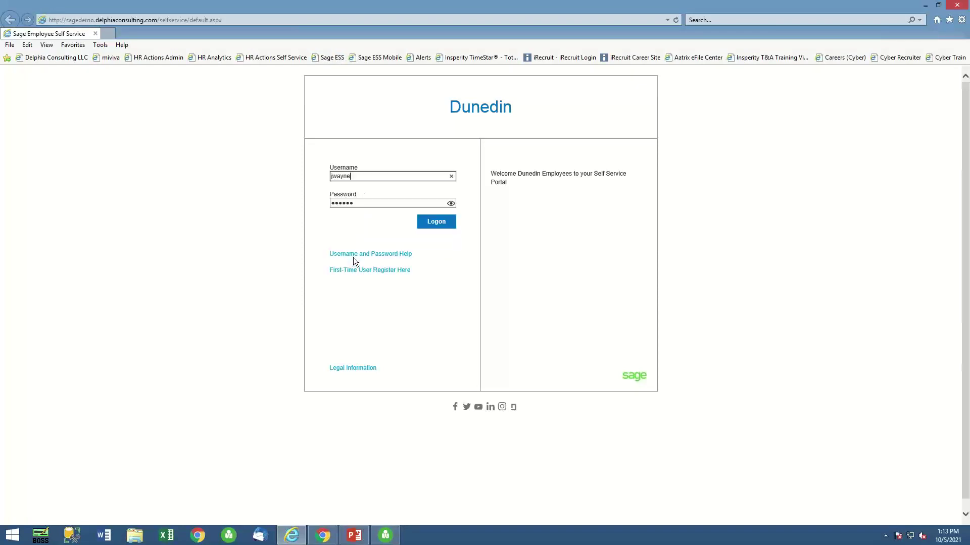
left_click(448, 224)
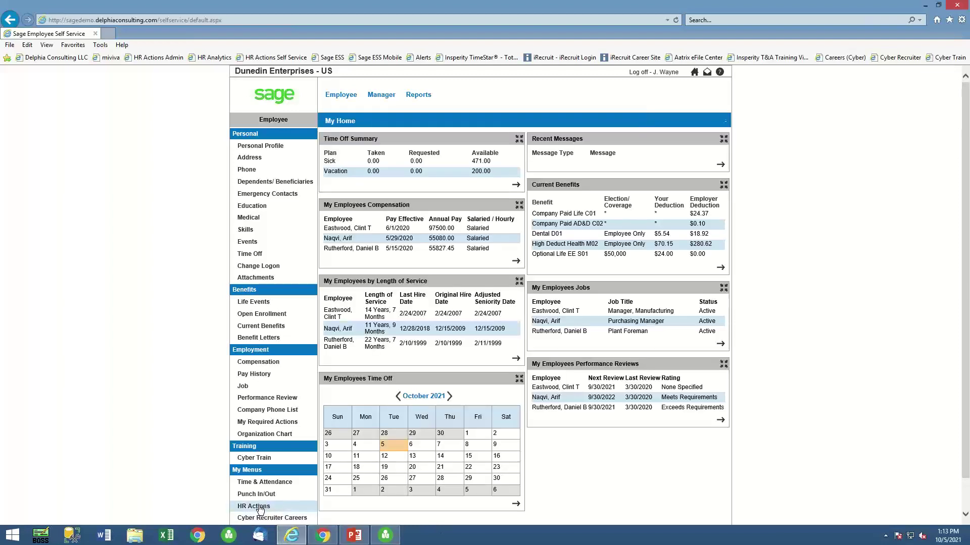
Start a Covid Return to work Status HR action that applies to you.
left_click(257, 507)
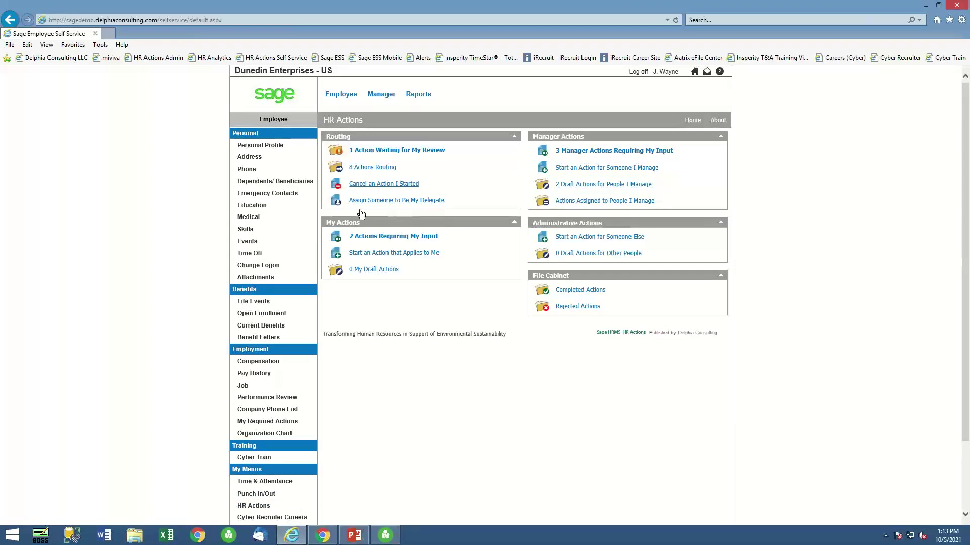
left_click(398, 251)
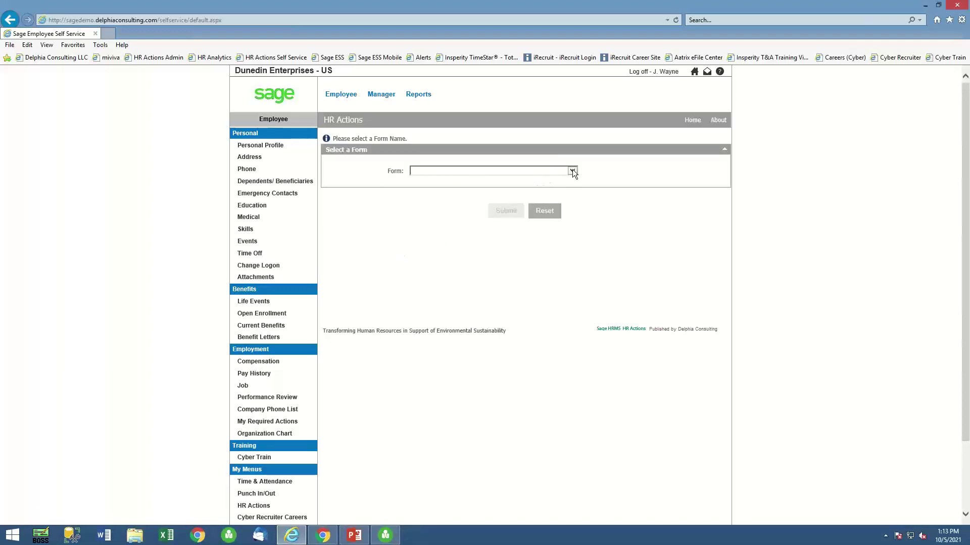
left_click(572, 171)
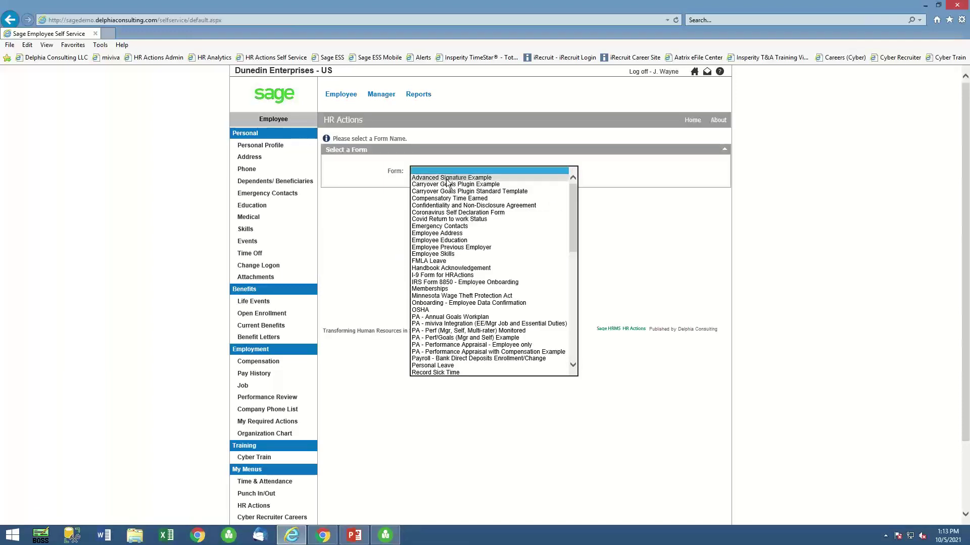
left_click(429, 220)
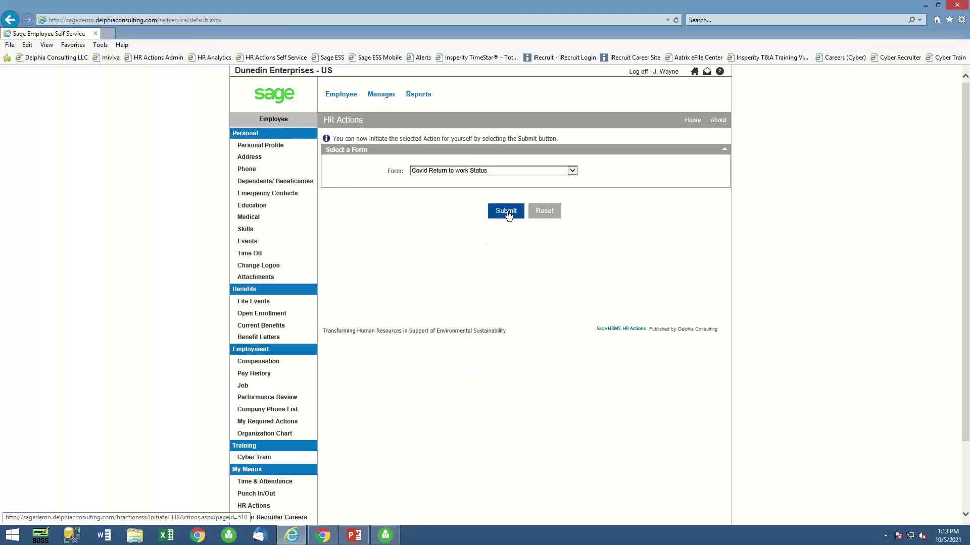
left_click(506, 211)
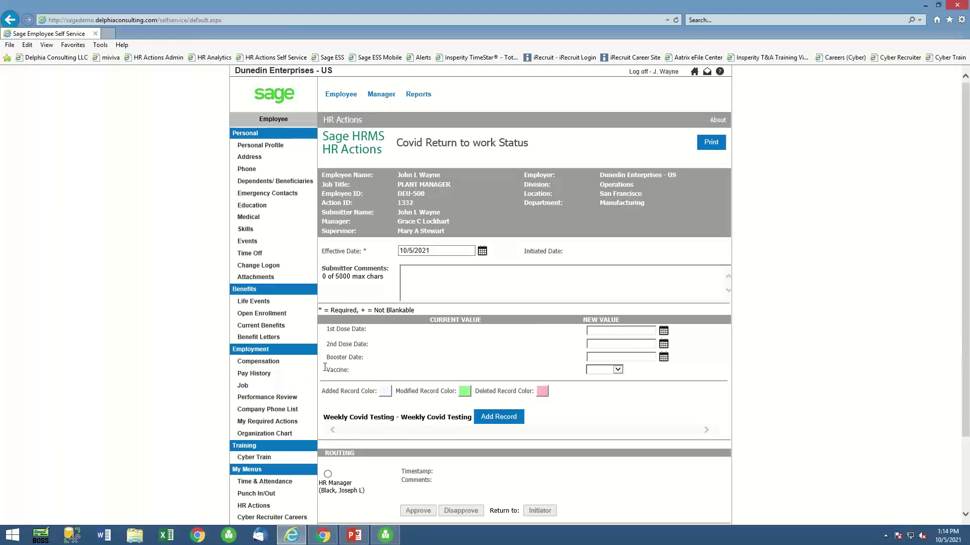
Set the 1st Dose date to 03/09/2021 and the 2nd Dose date to 03/30/2021.
left_click(663, 331)
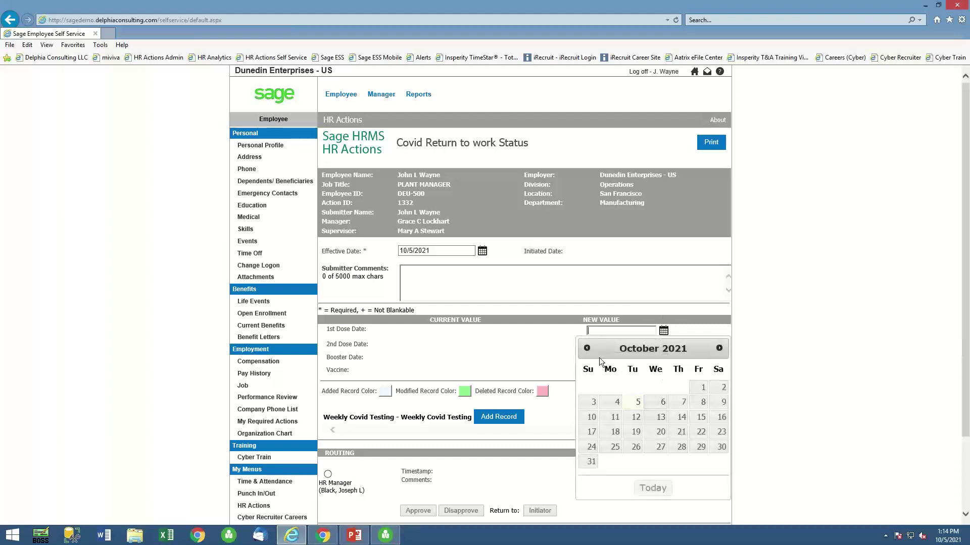
left_click(586, 349)
left_click(587, 349)
left_click(587, 348)
left_click(587, 348)
left_click(586, 348)
left_click(587, 348)
left_click(587, 348)
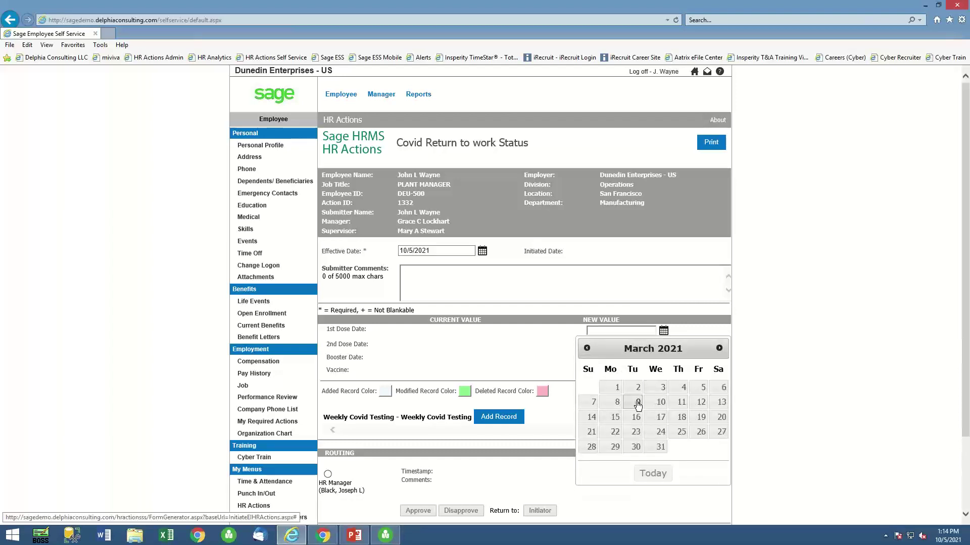
left_click(638, 403)
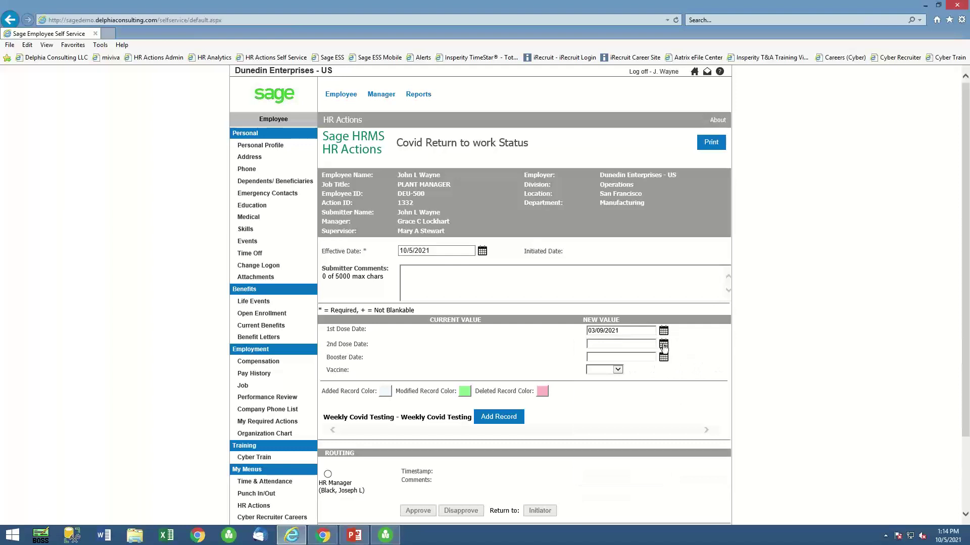
left_click(663, 345)
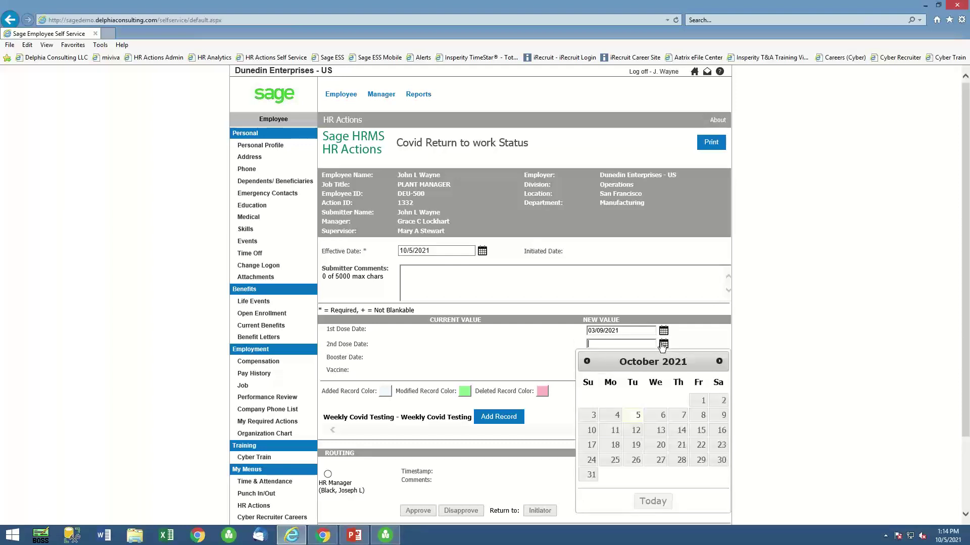
left_click(587, 362)
left_click(587, 362)
left_click(586, 362)
left_click(587, 362)
left_click(587, 362)
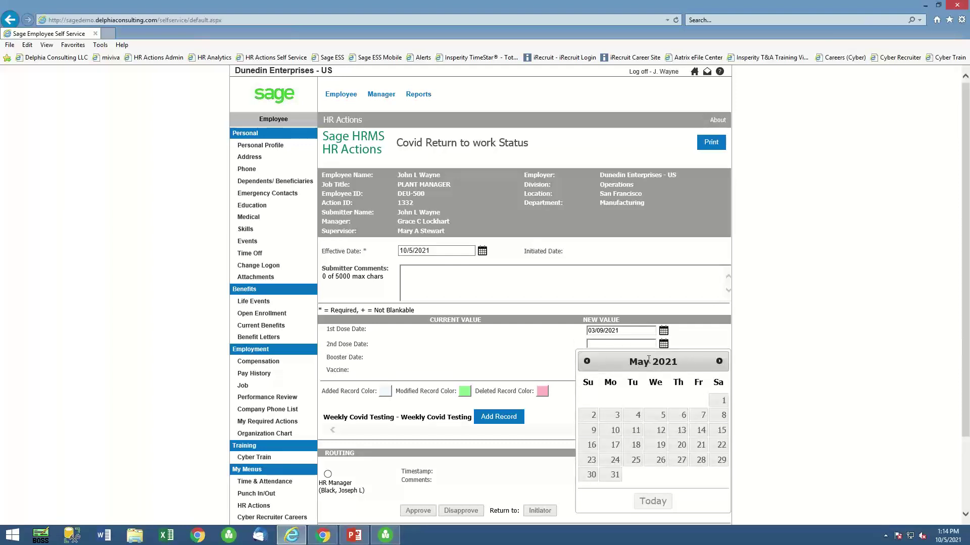
left_click(590, 361)
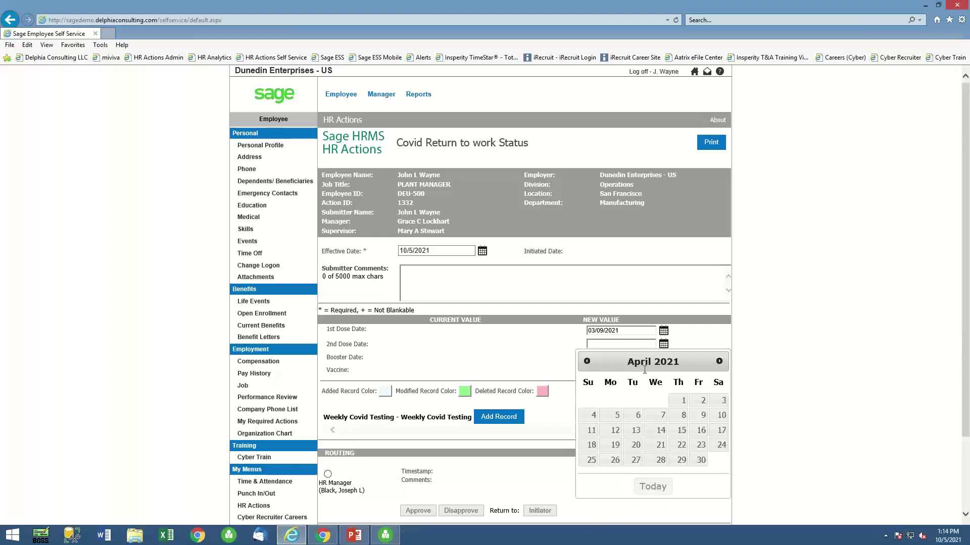
left_click(586, 362)
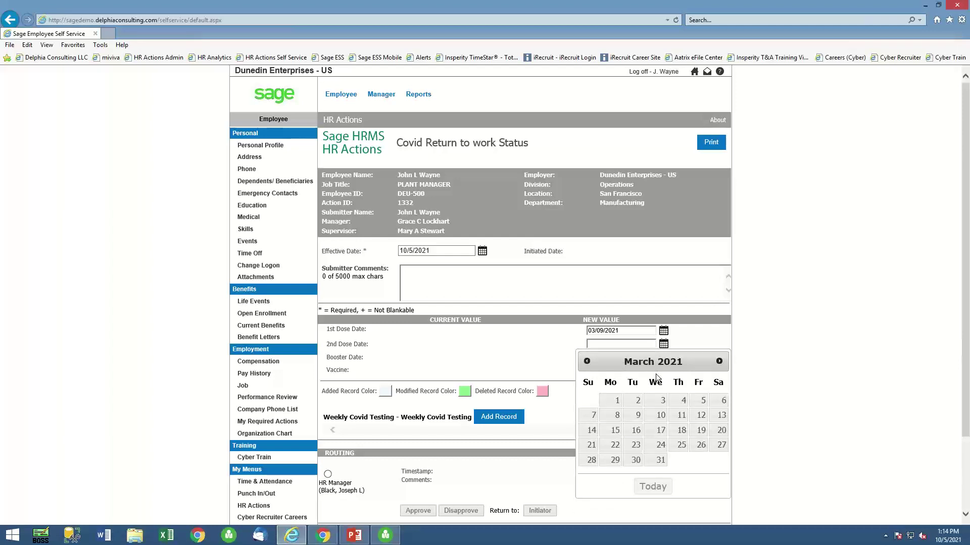
left_click(634, 457)
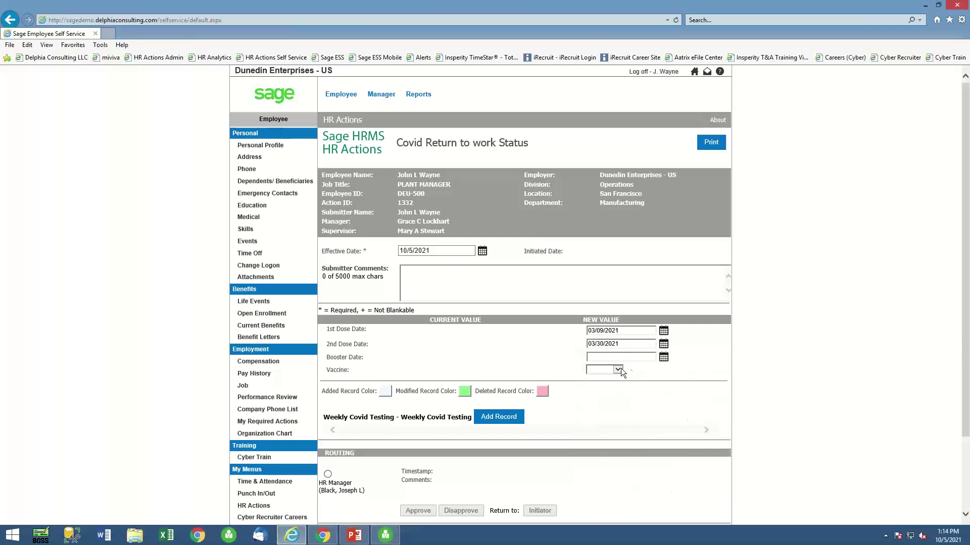
Choose Pfizer as the vaccine, initiate the action, and close Internet Explorer.
left_click(618, 370)
left_click(639, 375)
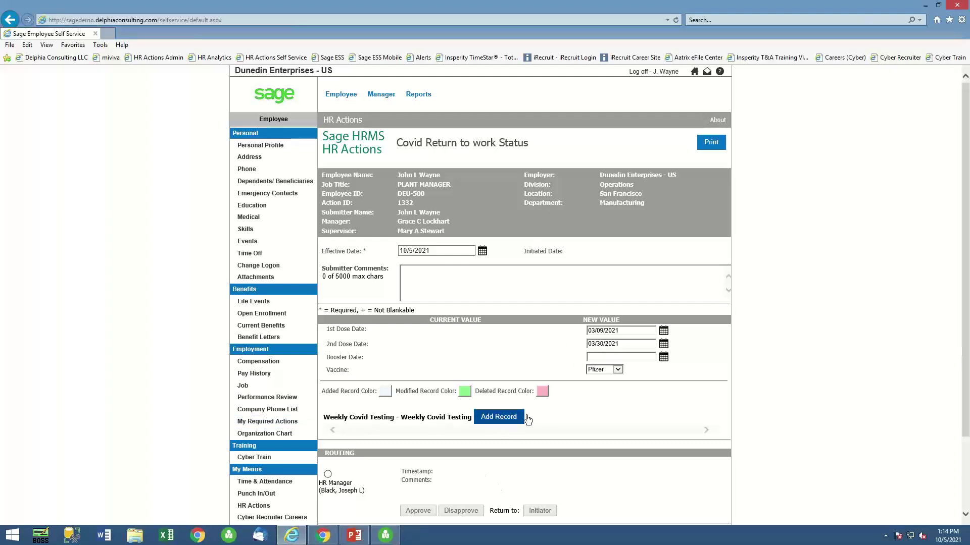
scroll(564, 417, "down", 3)
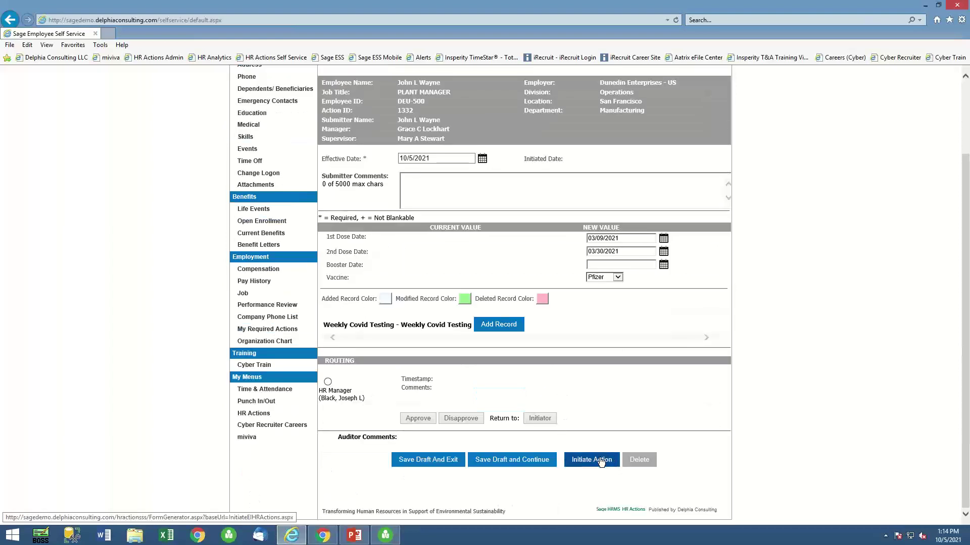
left_click(600, 460)
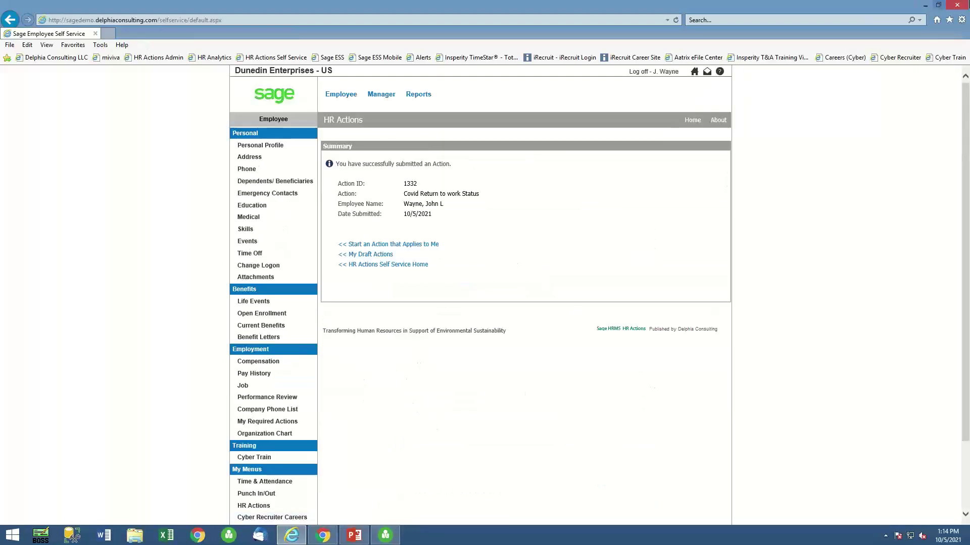
left_click(957, 5)
List HR Actions Admin's active actions sorted by ID, newest first.
left_click(171, 11)
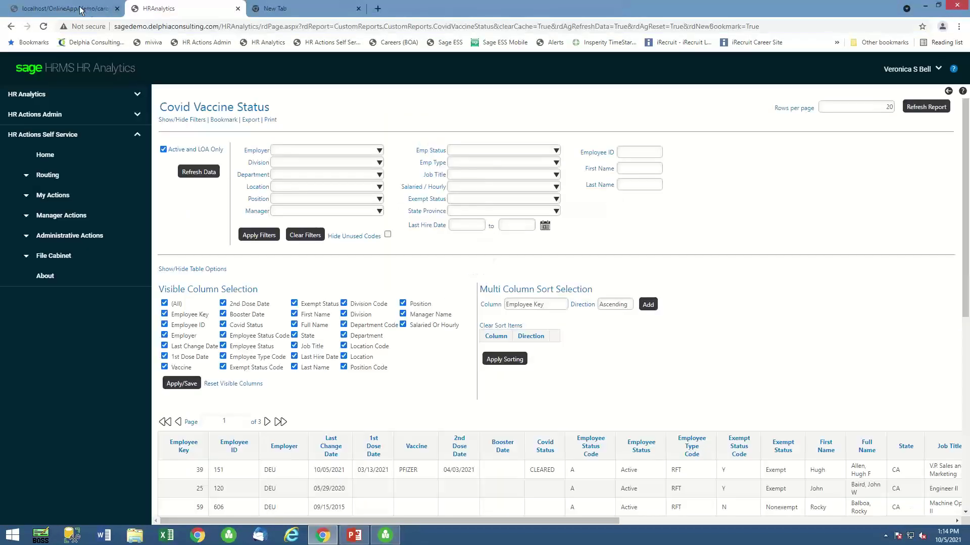
left_click(18, 115)
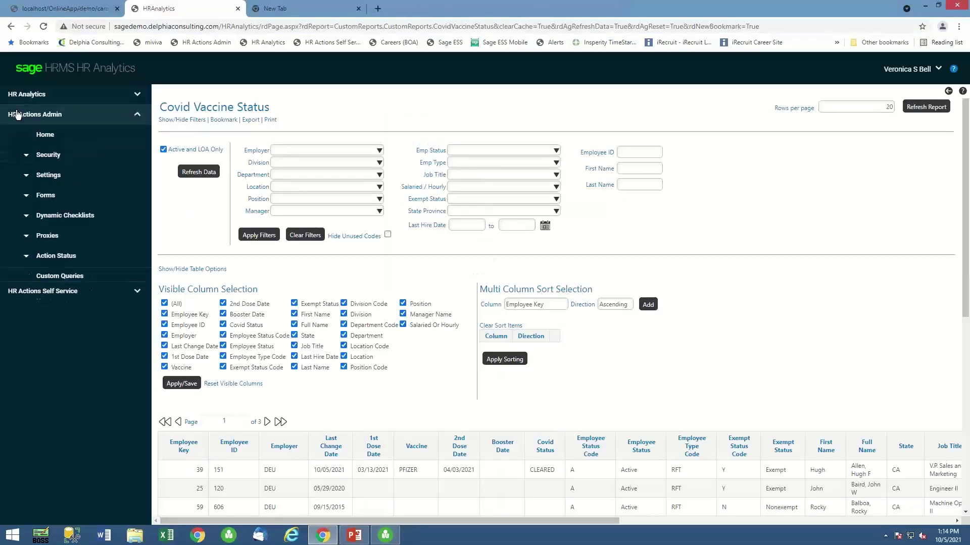
left_click(46, 255)
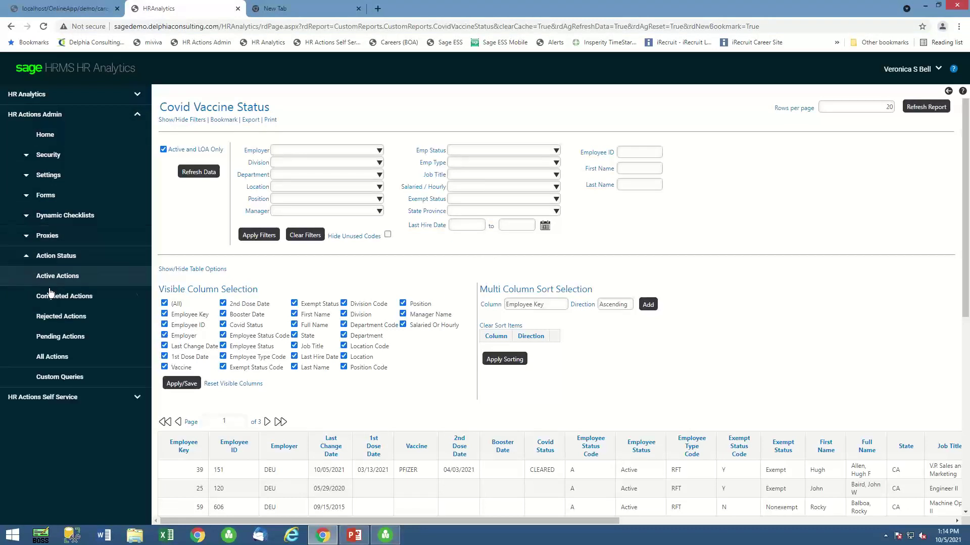
left_click(54, 277)
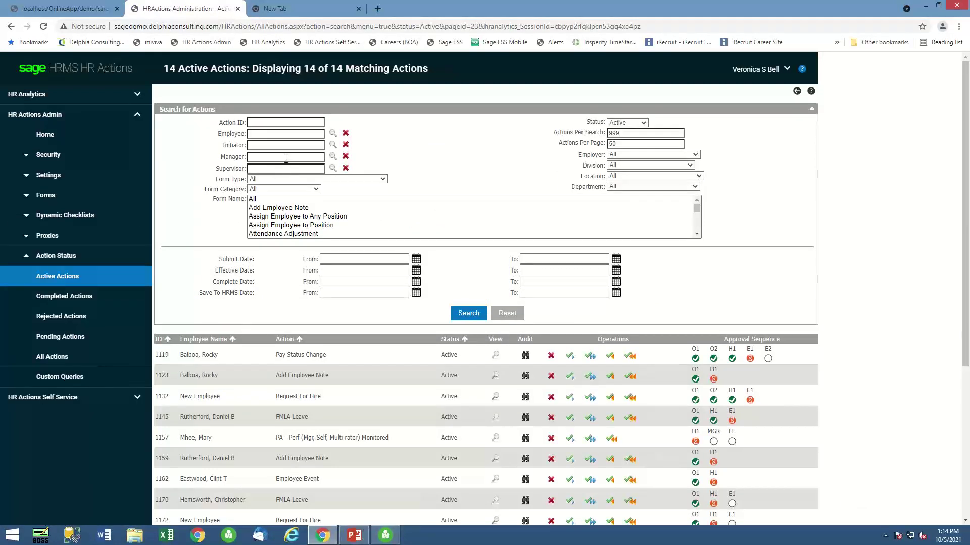
left_click(159, 339)
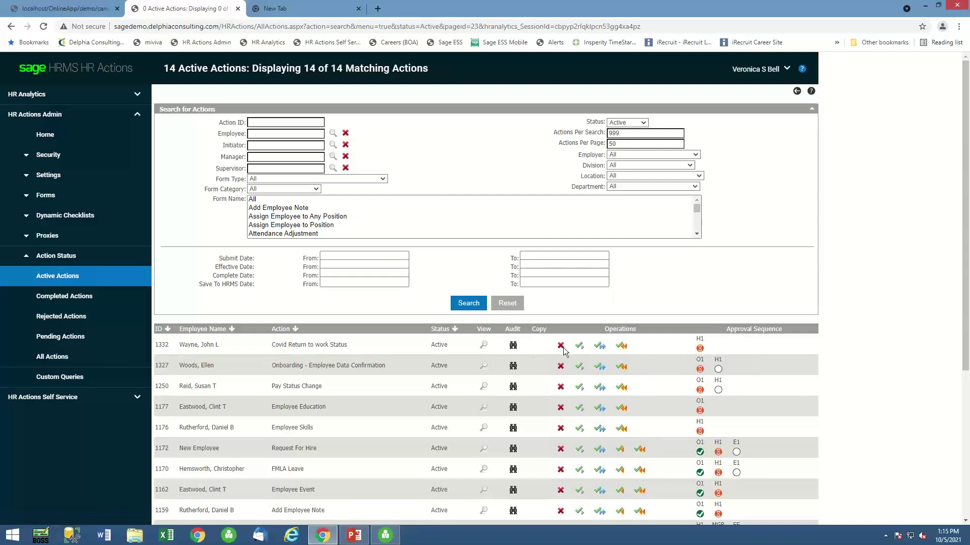
Force-approve action 1332 via Approve All with reason 'Demo', then re-sort by ID.
left_click(599, 347)
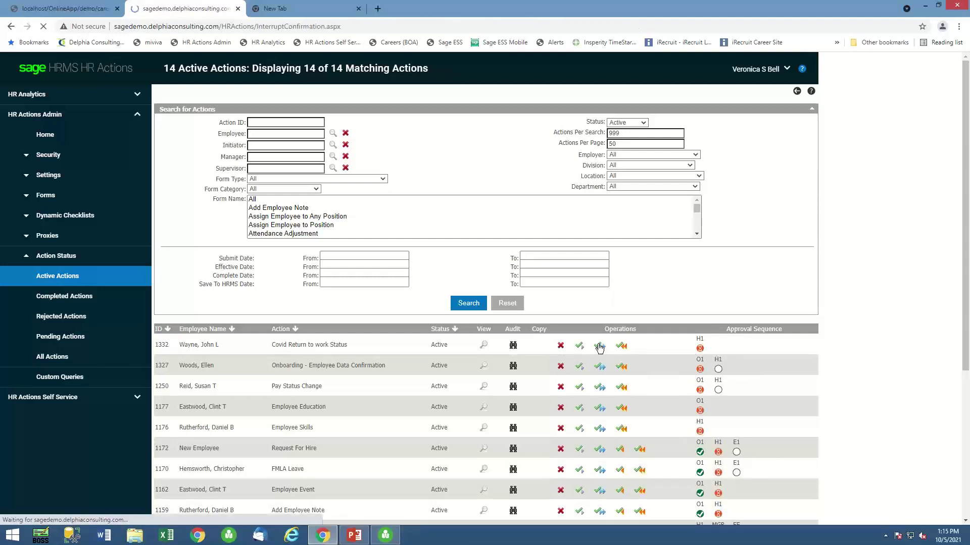
left_click(246, 147)
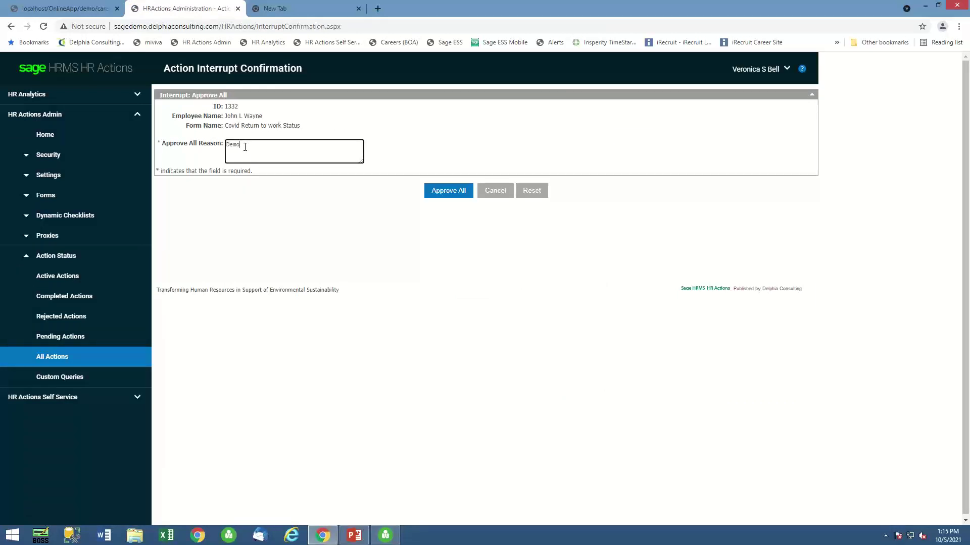
left_click(436, 191)
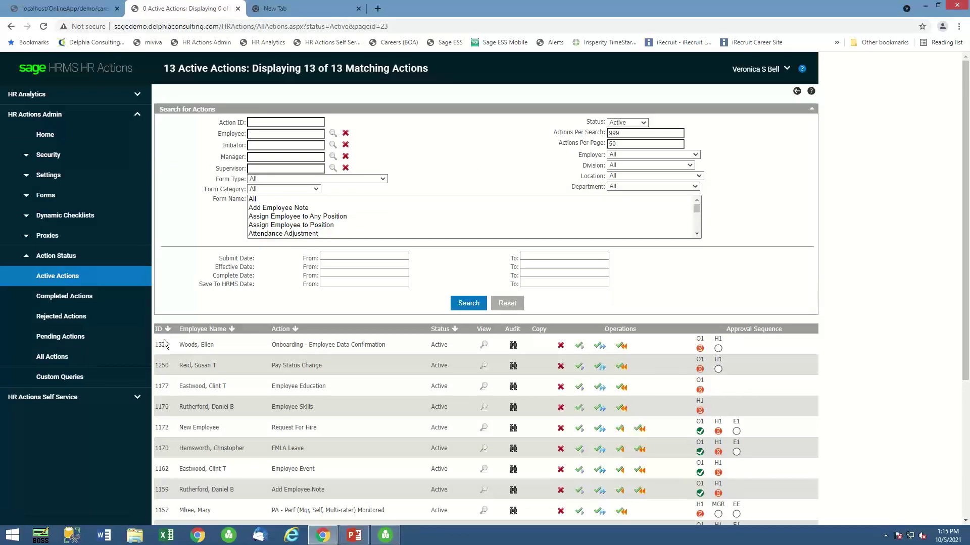
left_click(159, 330)
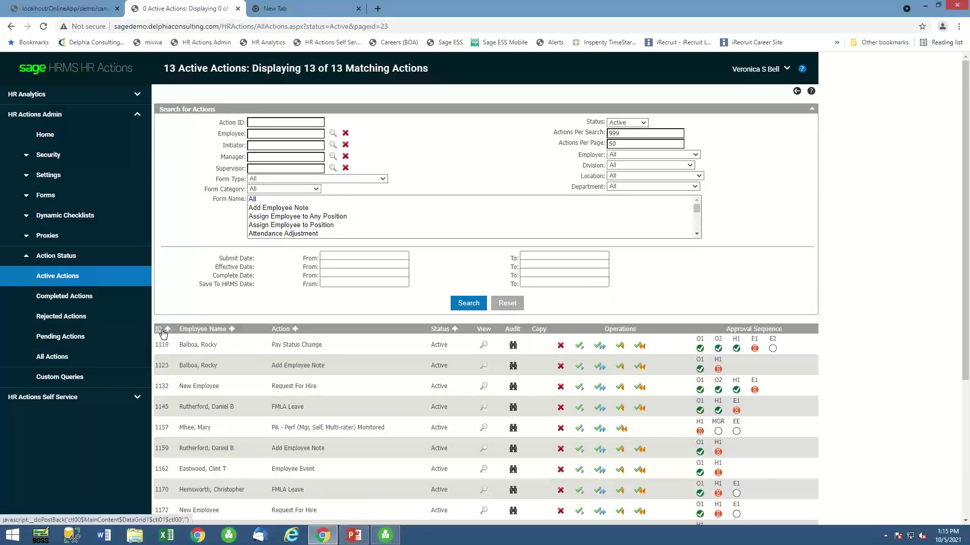
left_click(45, 337)
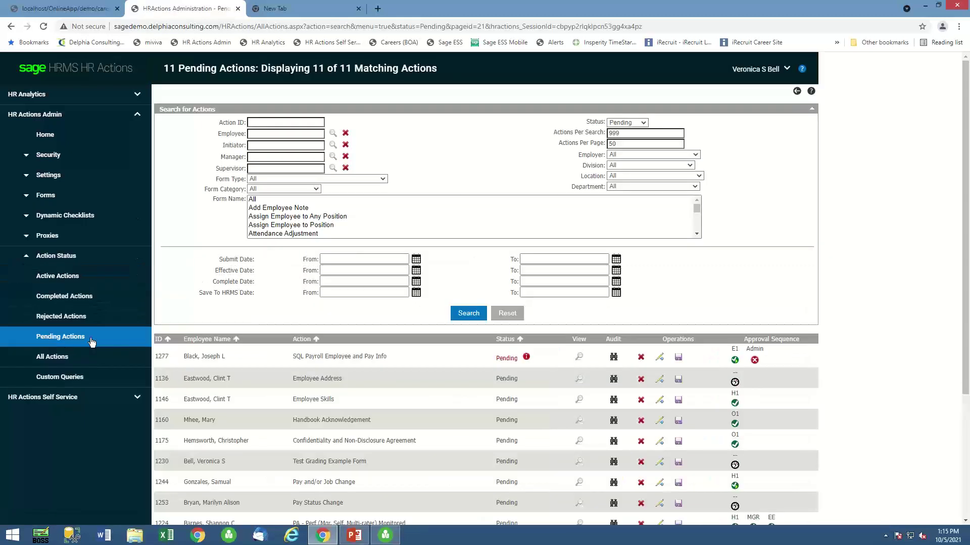
Sort pending actions by ID and review the details of action 1332.
left_click(160, 339)
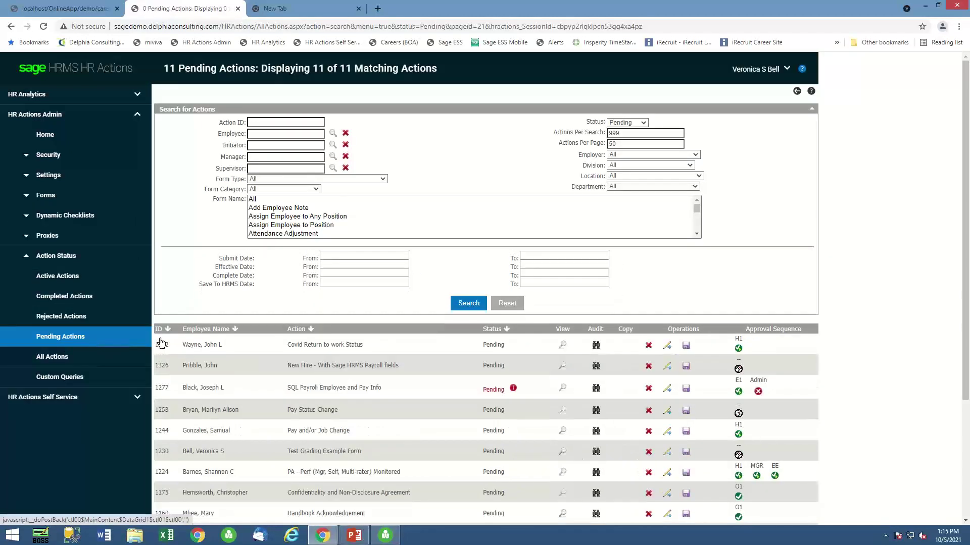
left_click(564, 347)
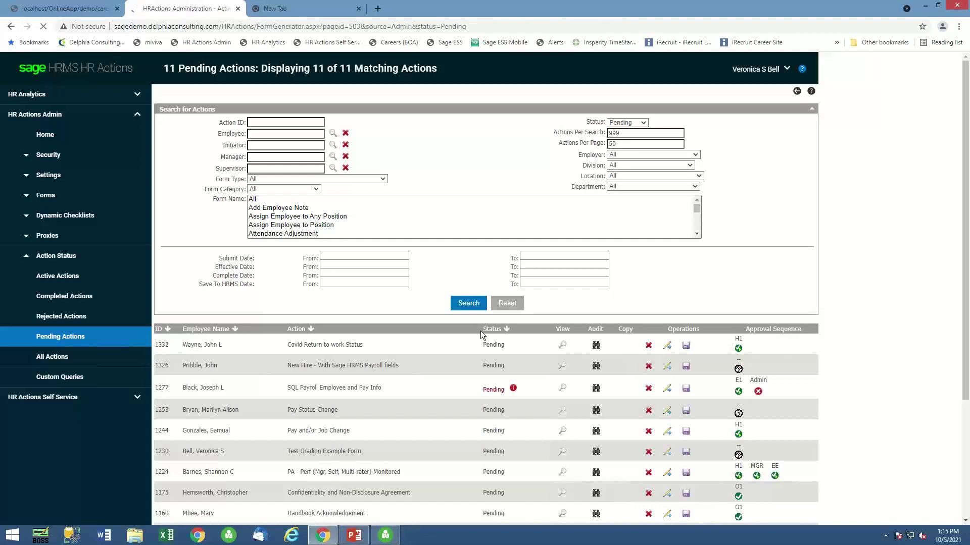
scroll(305, 320, "down", 1)
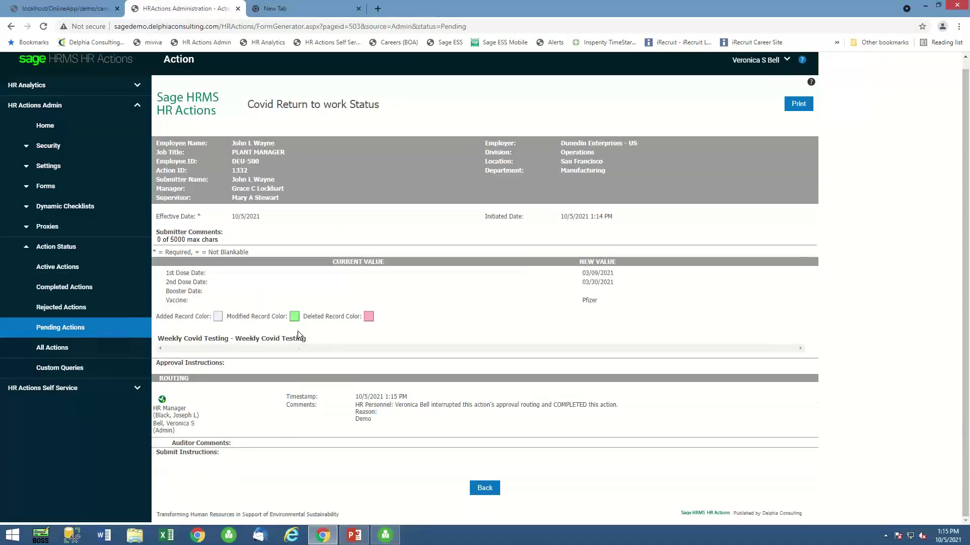
scroll(508, 302, "up", 1)
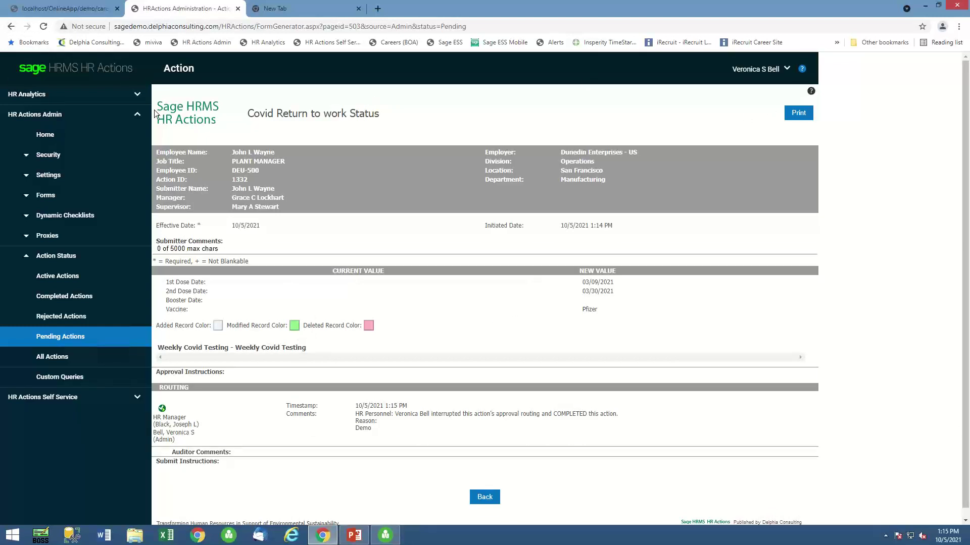
left_click(484, 497)
left_click(486, 497)
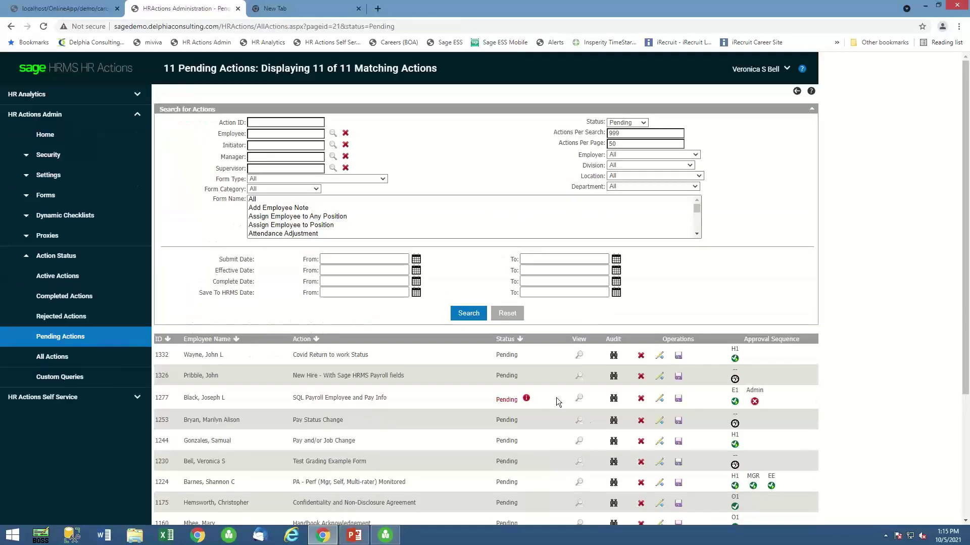
Save action 1332 to Sage HRMS and confirm with OK.
left_click(679, 356)
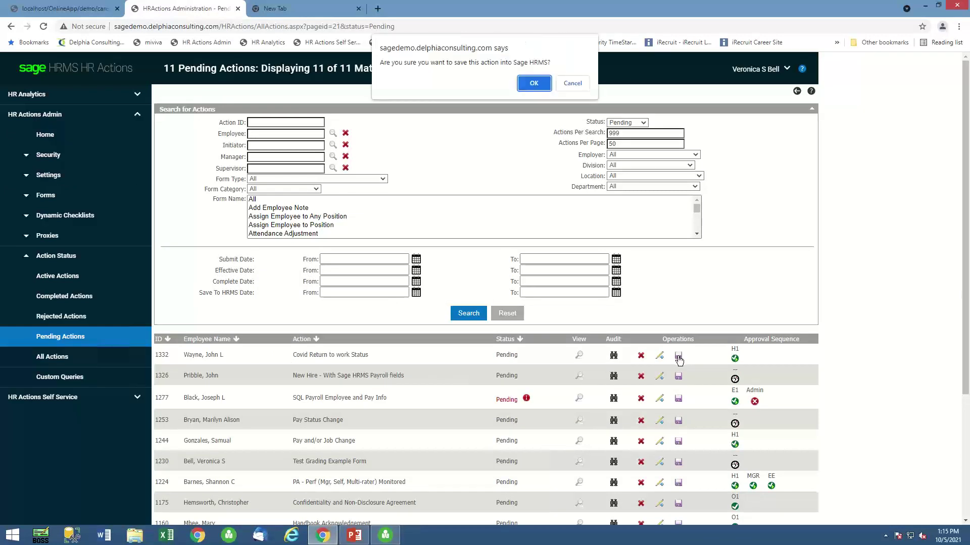
left_click(534, 84)
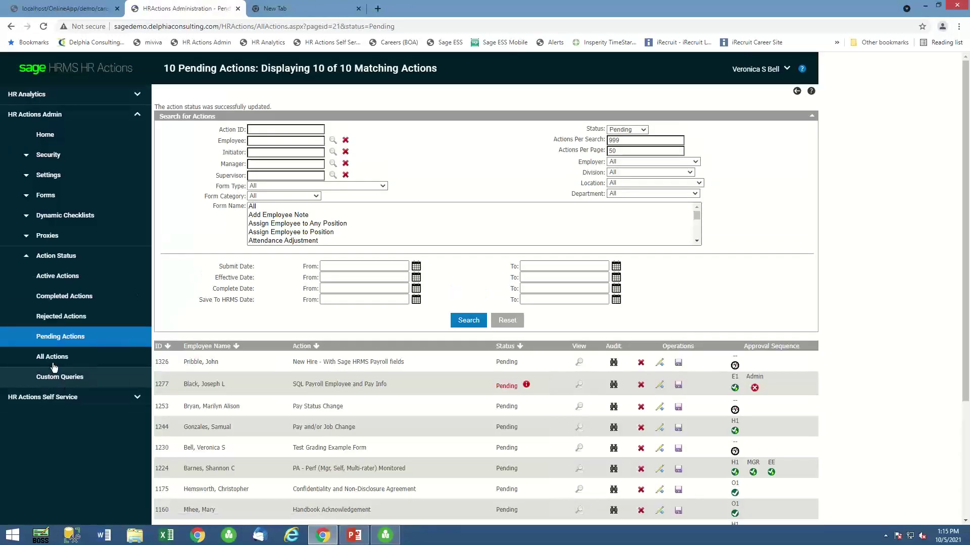
left_click(49, 383)
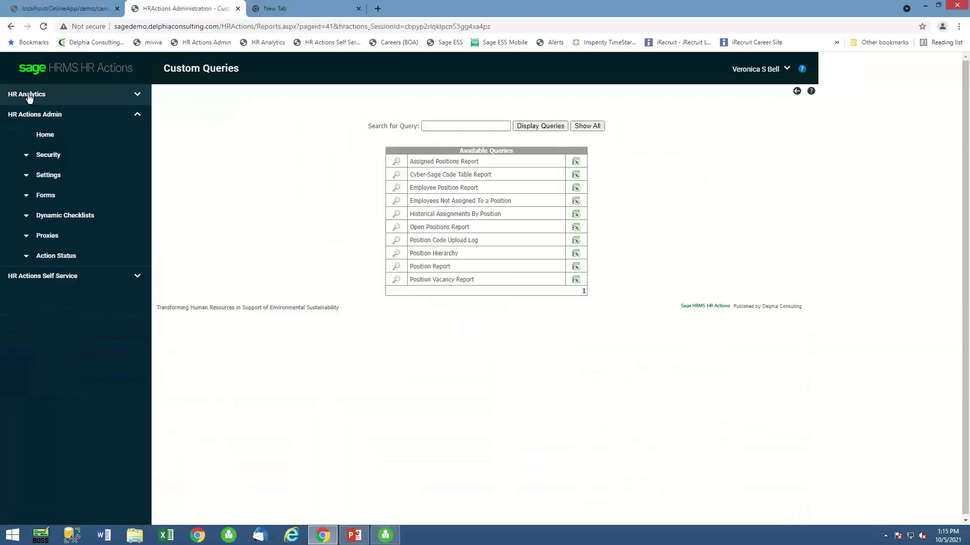
Check the Weekly Covid Testing report, then reload Covid Vaccine Status showing PFIZER and CLEARED.
left_click(25, 101)
left_click(57, 337)
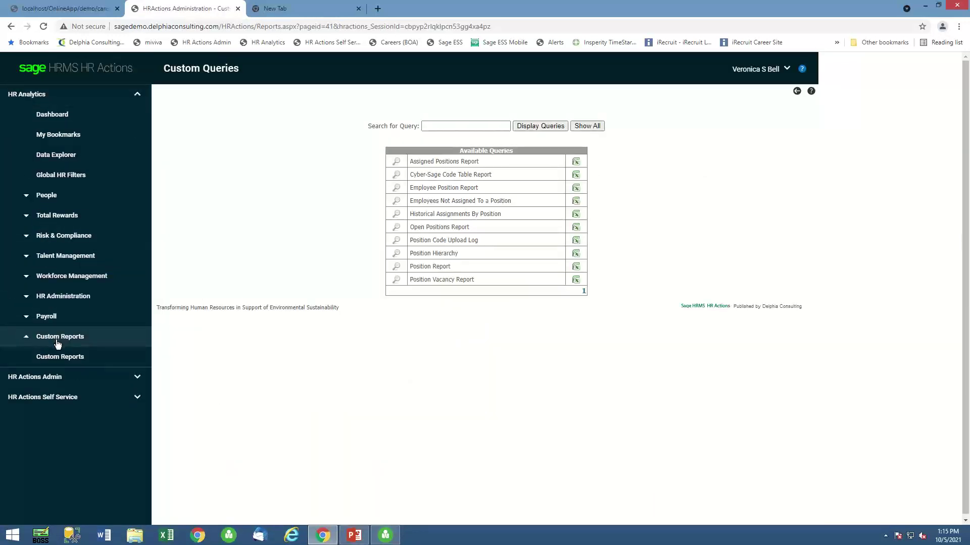
left_click(57, 359)
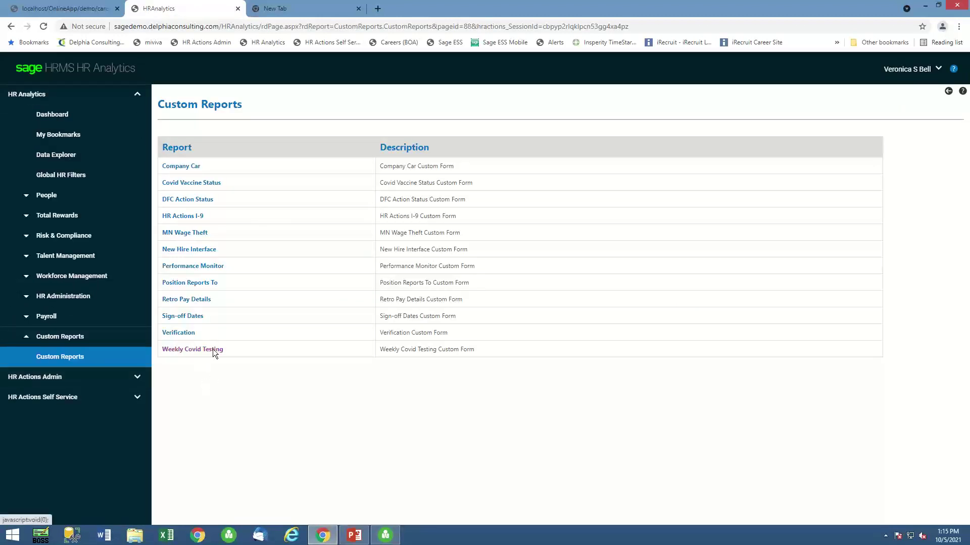
left_click(213, 350)
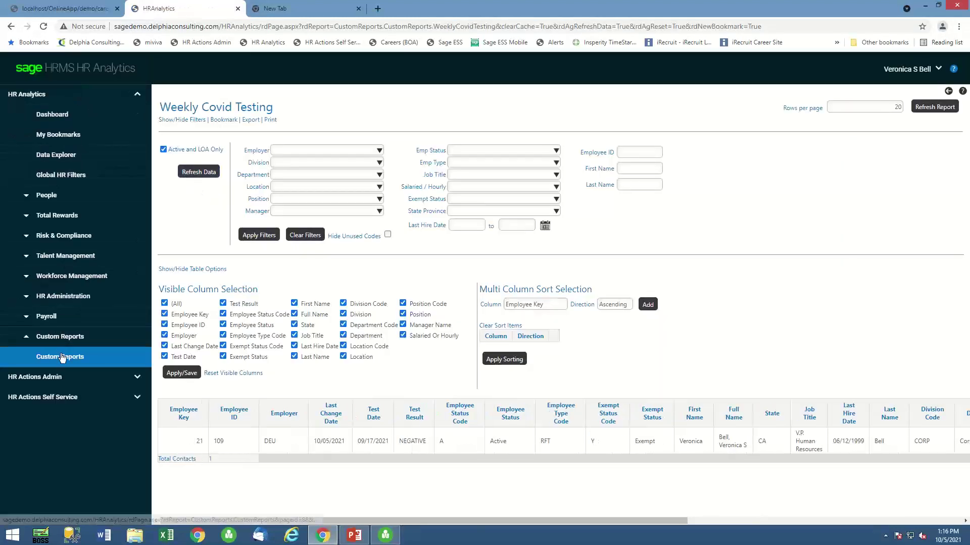
left_click(61, 357)
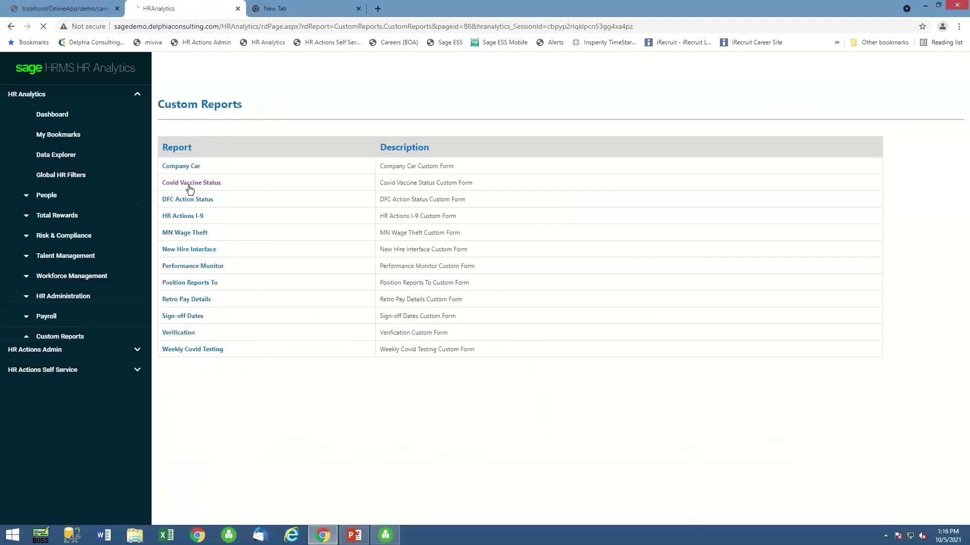
left_click(193, 184)
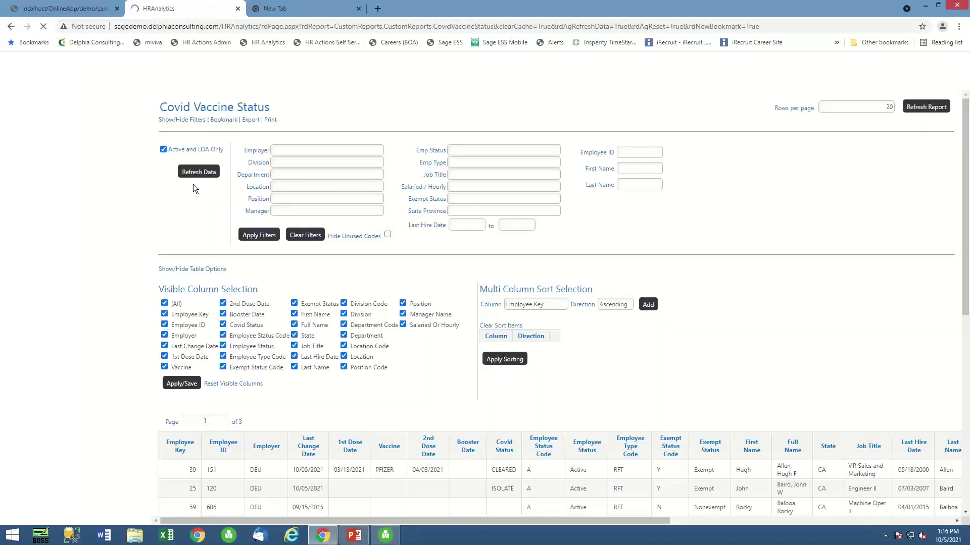
Filter the Covid Vaccine Status report by the employee's last name to show both Pfizer doses, then return to PowerPoint.
scroll(414, 412, "down", 3)
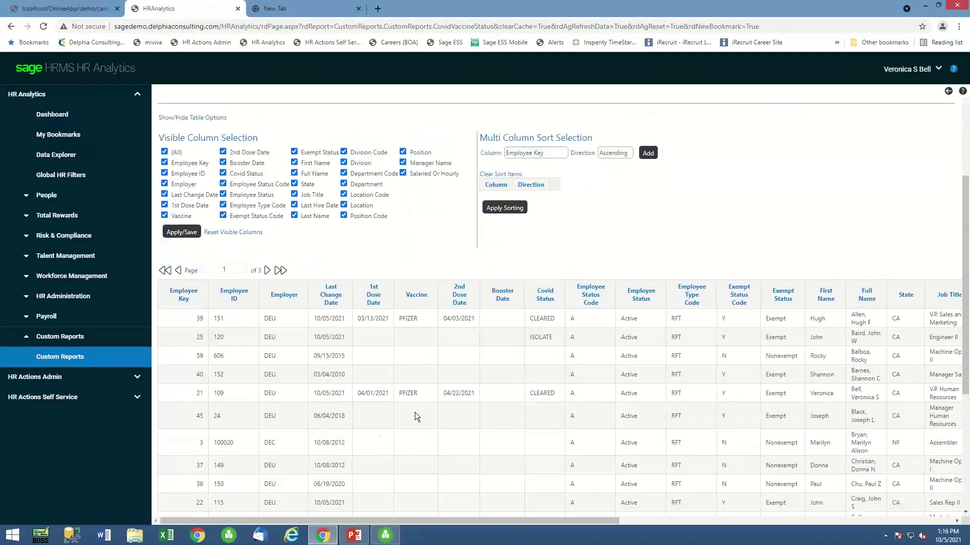
scroll(414, 412, "up", 3)
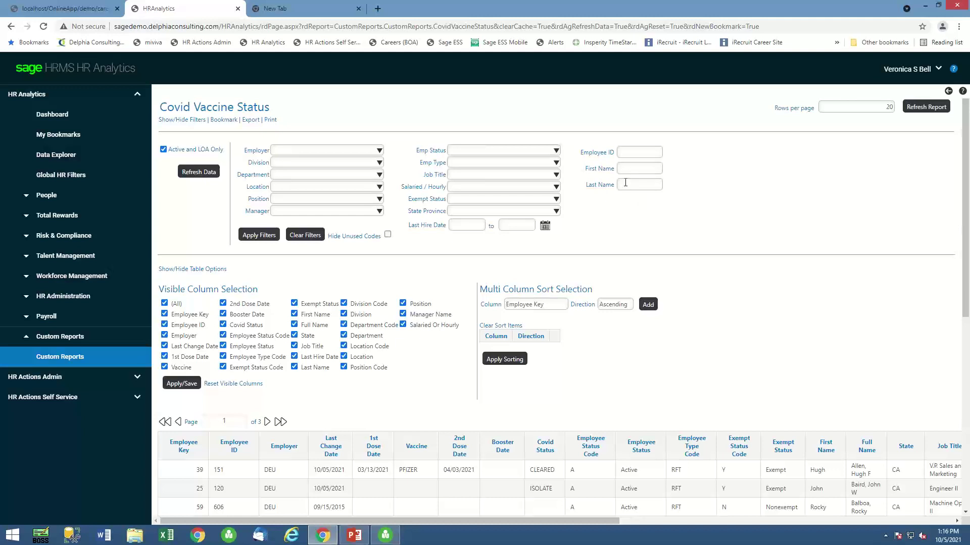
left_click(626, 185)
type("wayne")
left_click(272, 236)
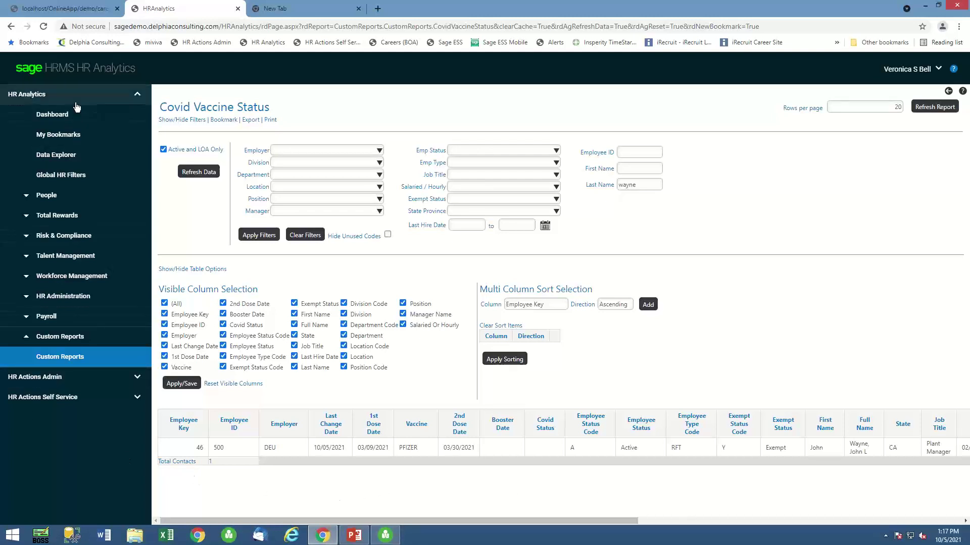
left_click(61, 116)
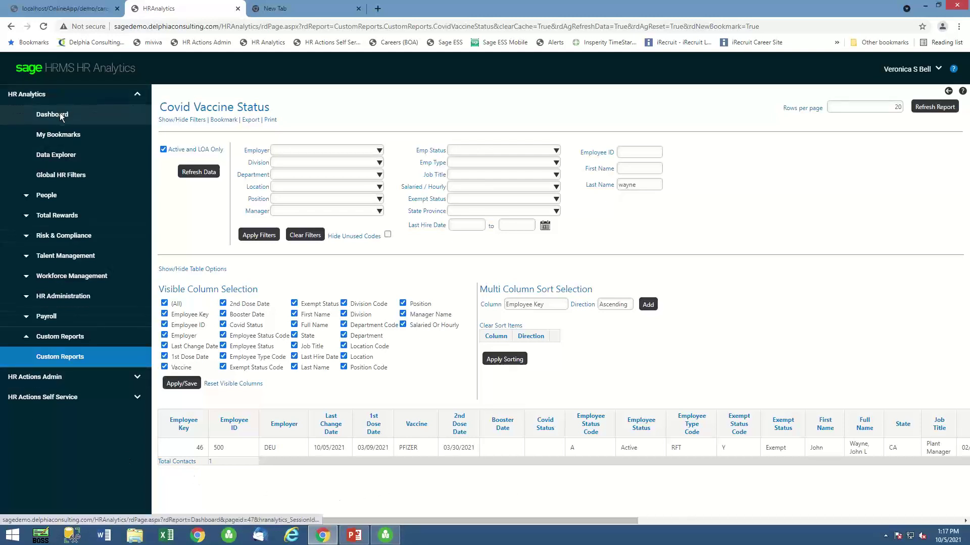
left_click(353, 536)
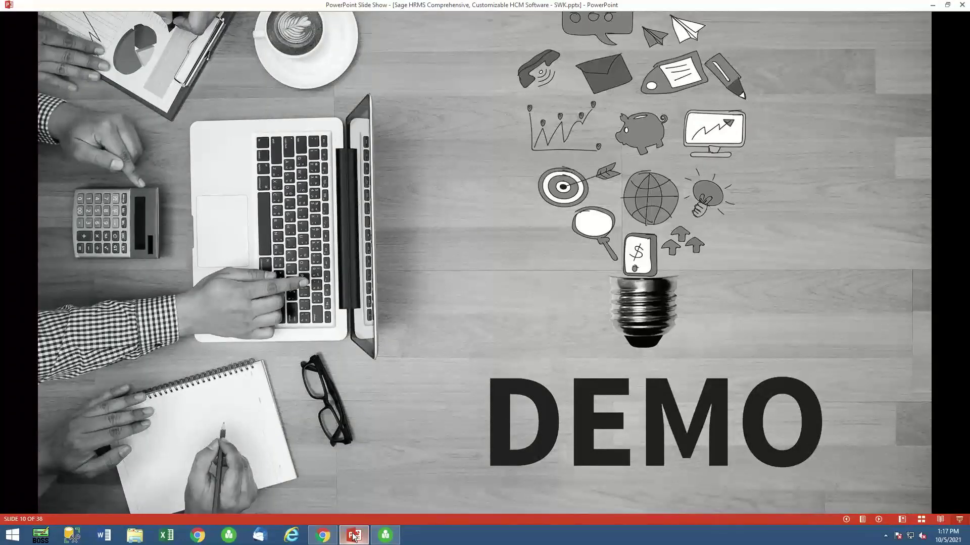
Advance the slide show to slide 11, 'Onboarding with Core Sage HRMS'.
key("Right")
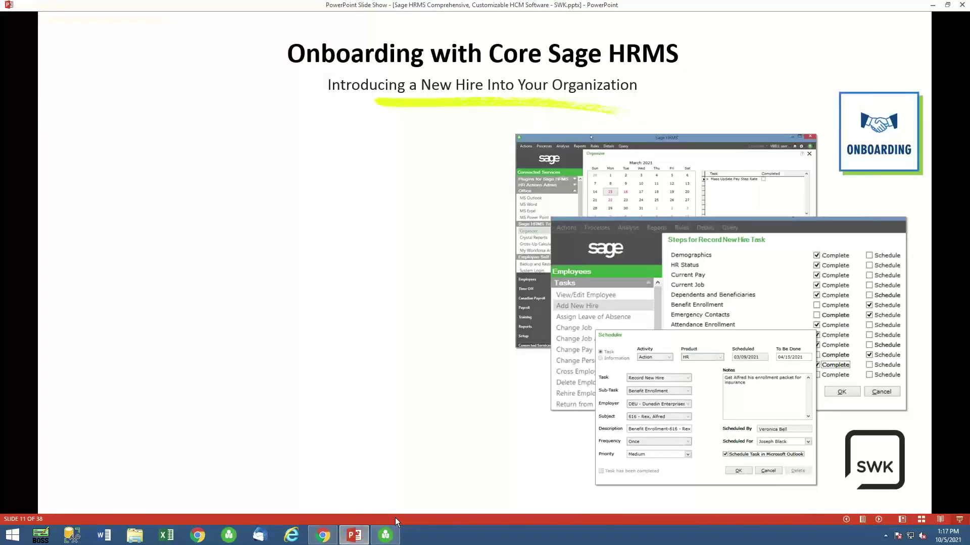
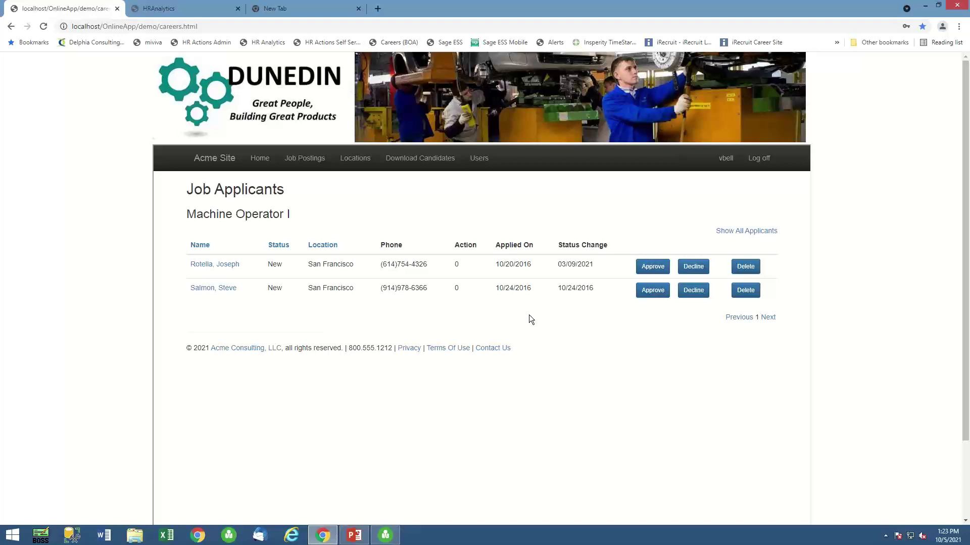
Try twice to approve the first Machine Operator I applicant, hit the token error, and close the browsers.
left_click(644, 269)
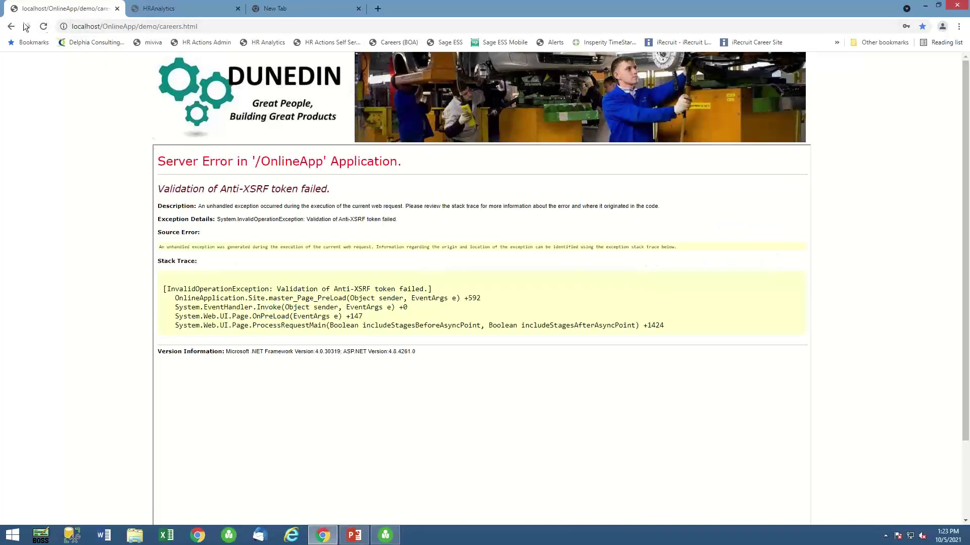
left_click(11, 26)
left_click(651, 267)
left_click(11, 26)
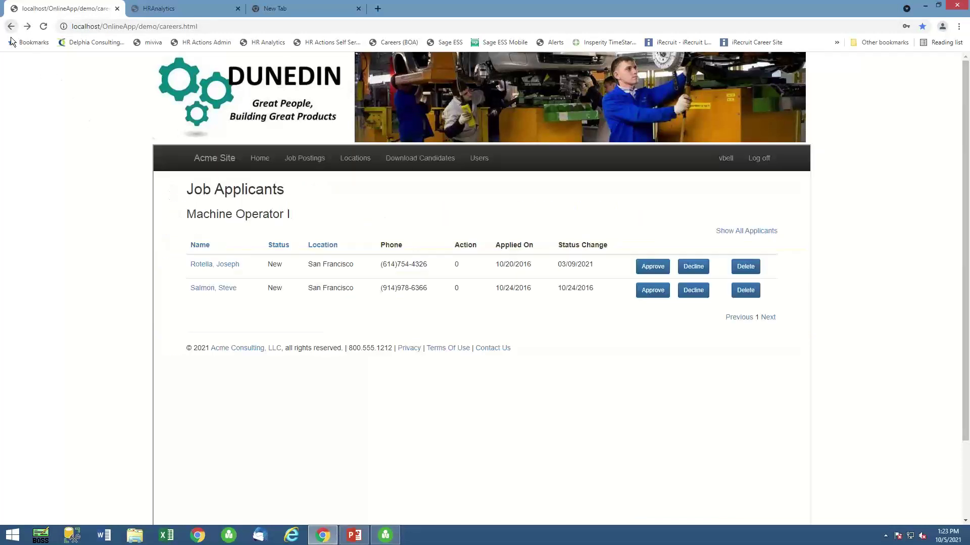
left_click(291, 535)
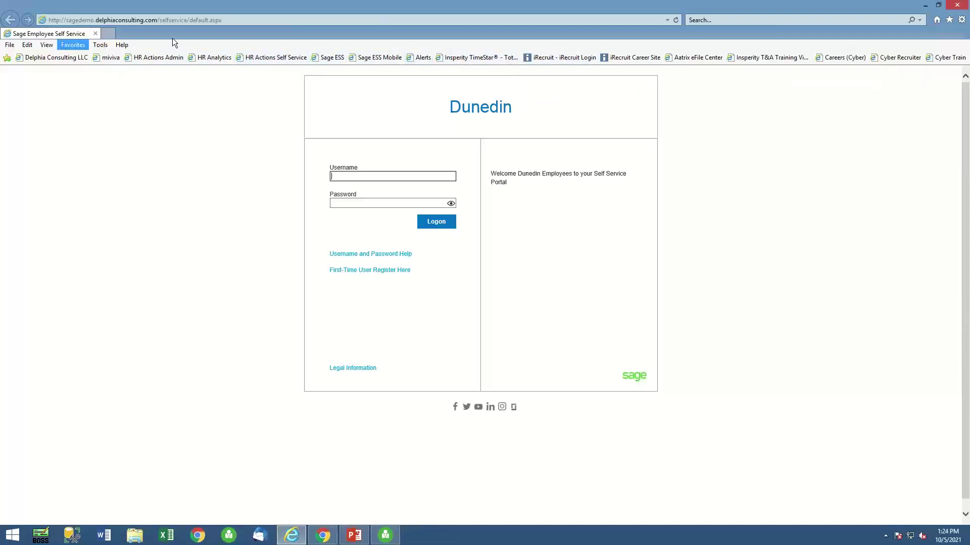
left_click(959, 6)
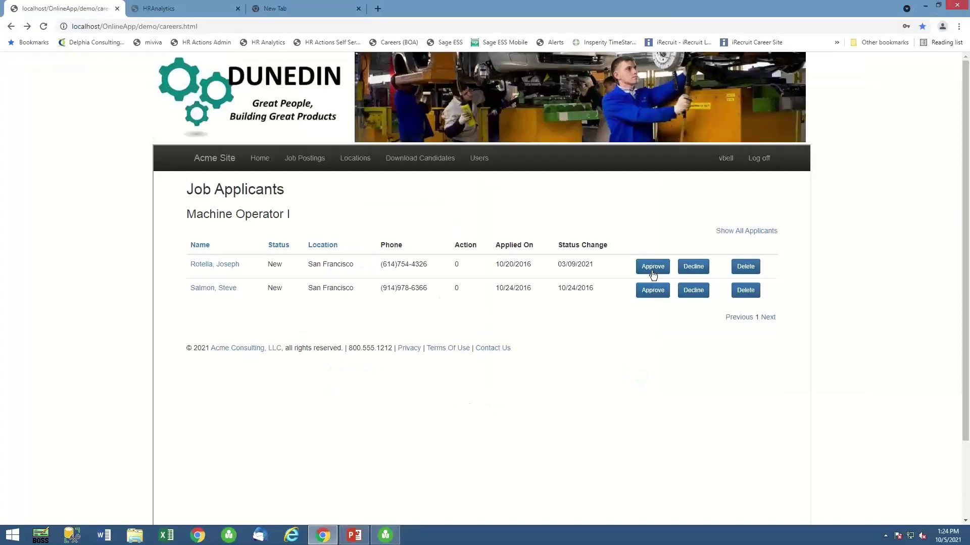
Reopen Chrome, sign in to the iRecruit Careers Site and list all job postings.
left_click(957, 5)
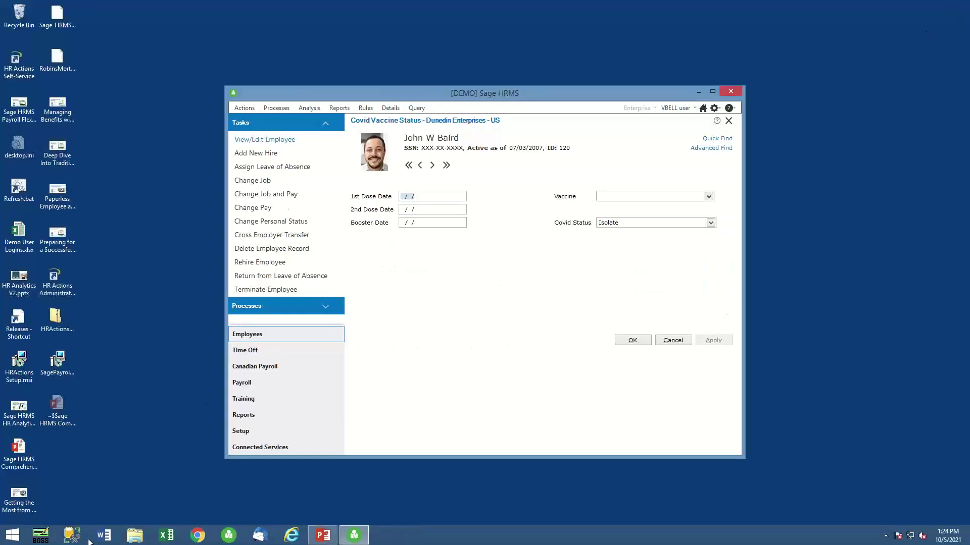
left_click(195, 538)
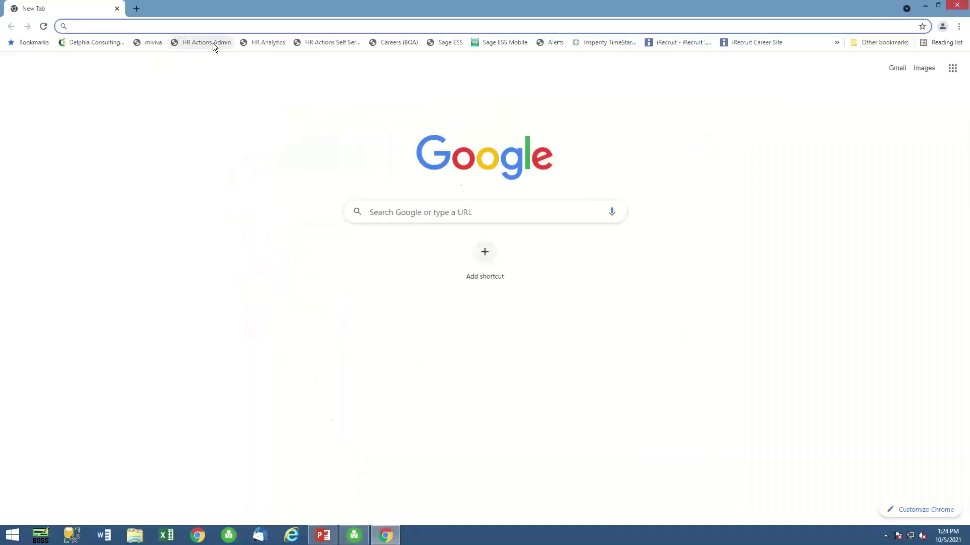
left_click(394, 44)
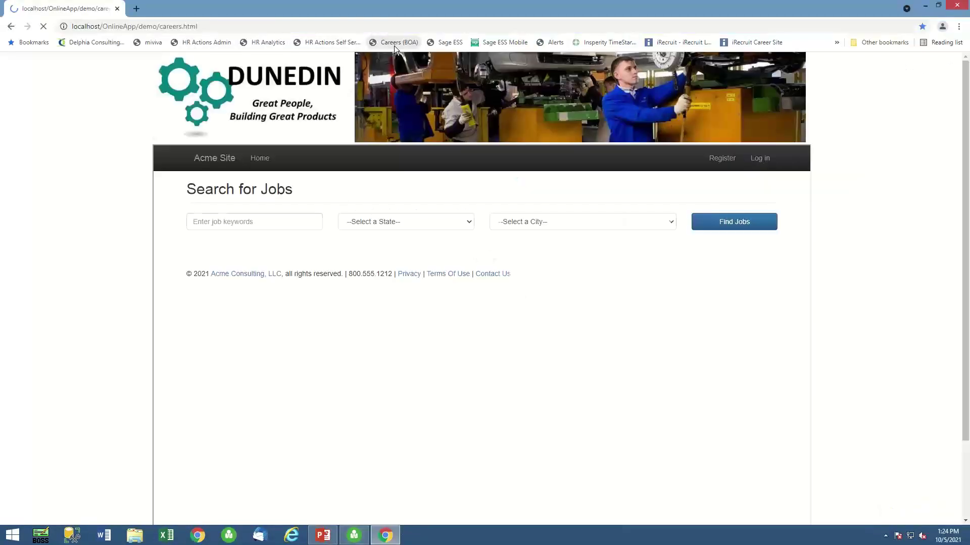
left_click(759, 160)
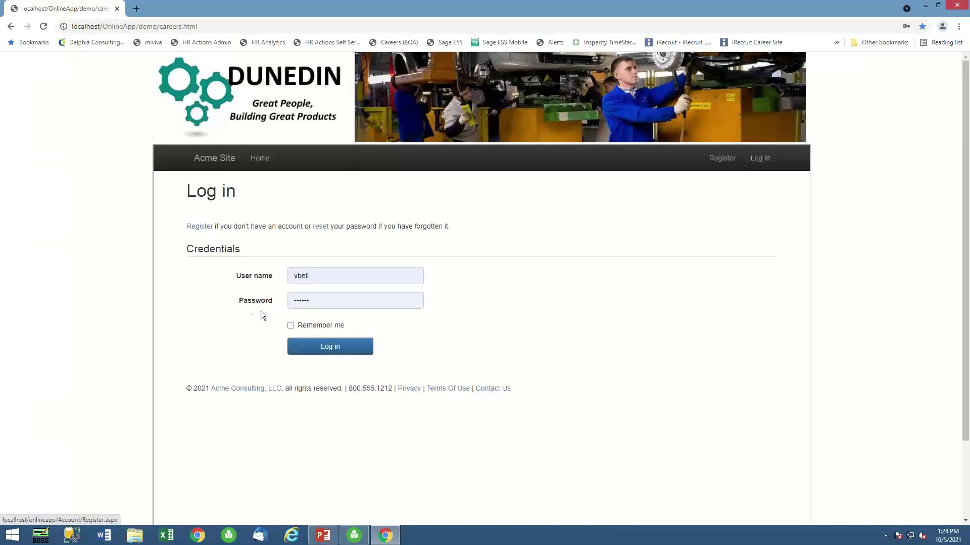
left_click(327, 348)
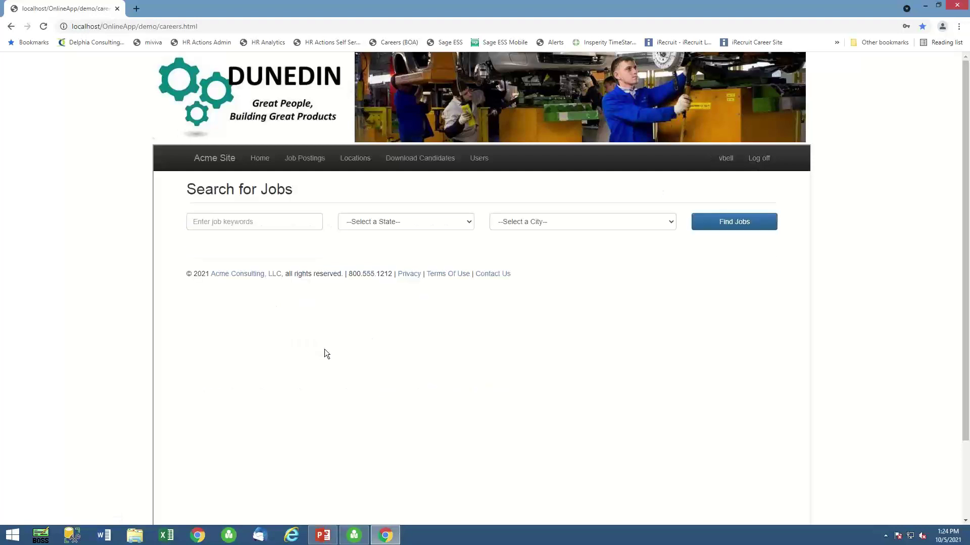
left_click(723, 223)
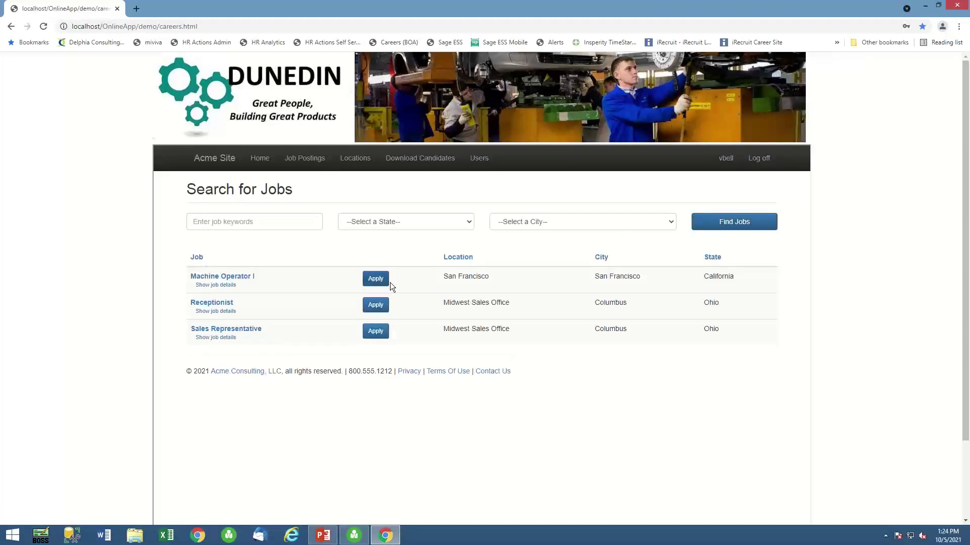
Approve the first Machine Operator I applicant as Ready for Hire, then close the careers tab.
left_click(226, 277)
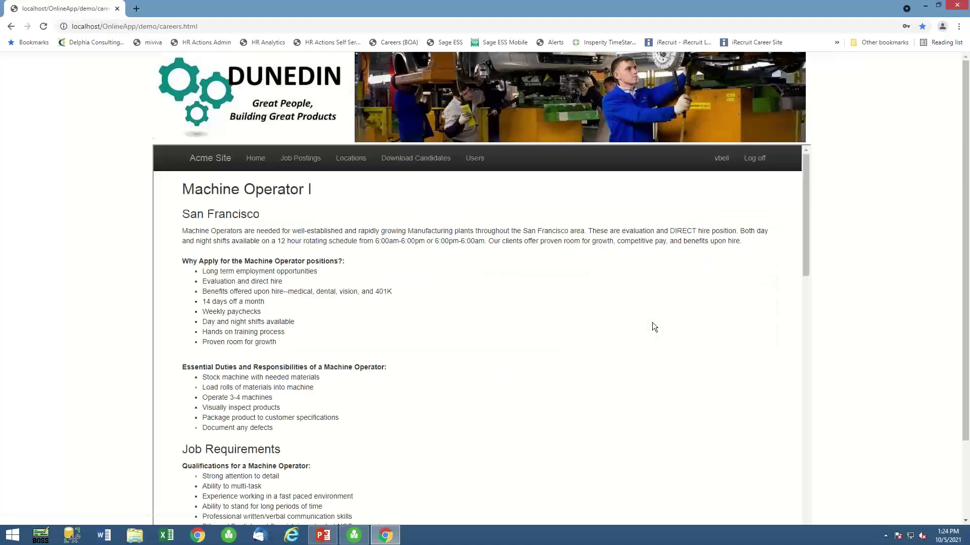
left_click(301, 158)
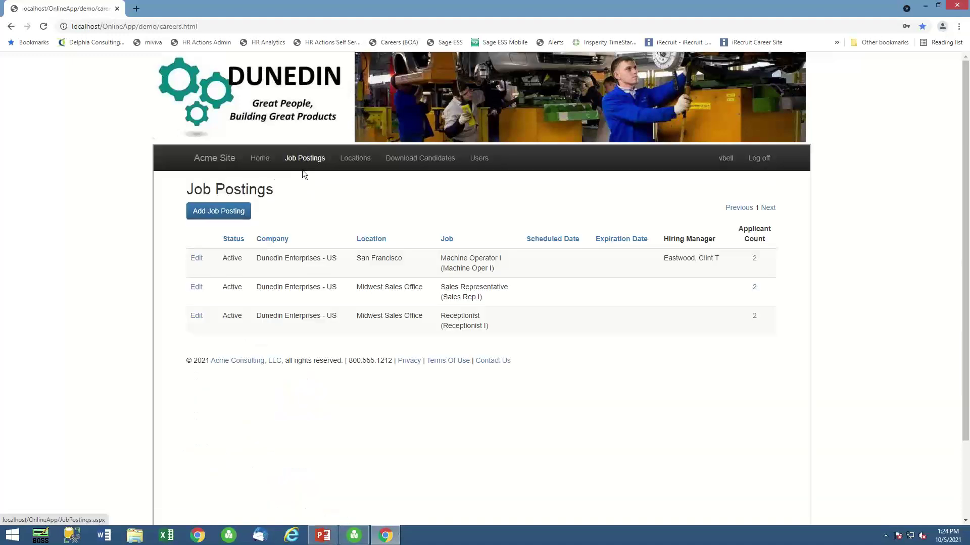
left_click(754, 259)
left_click(659, 265)
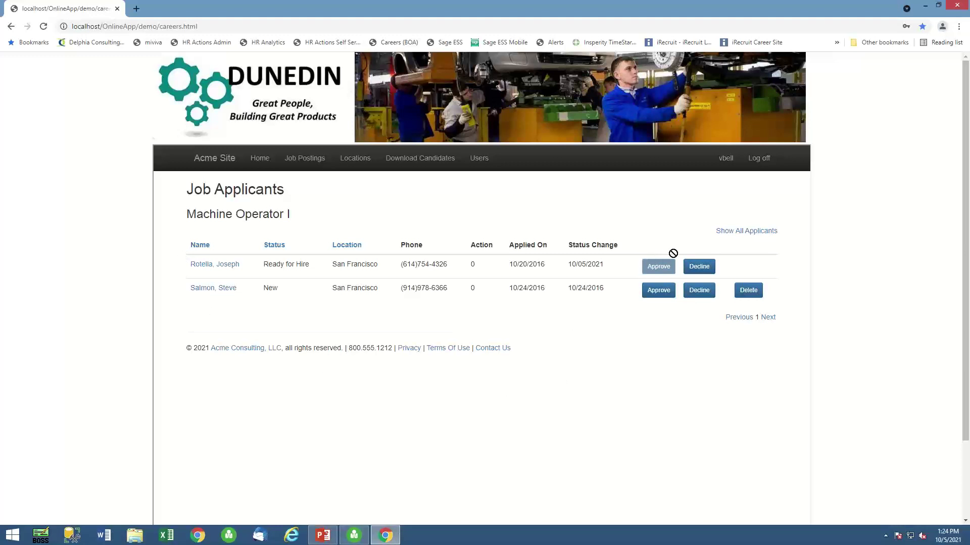
mouse_move(956, 7)
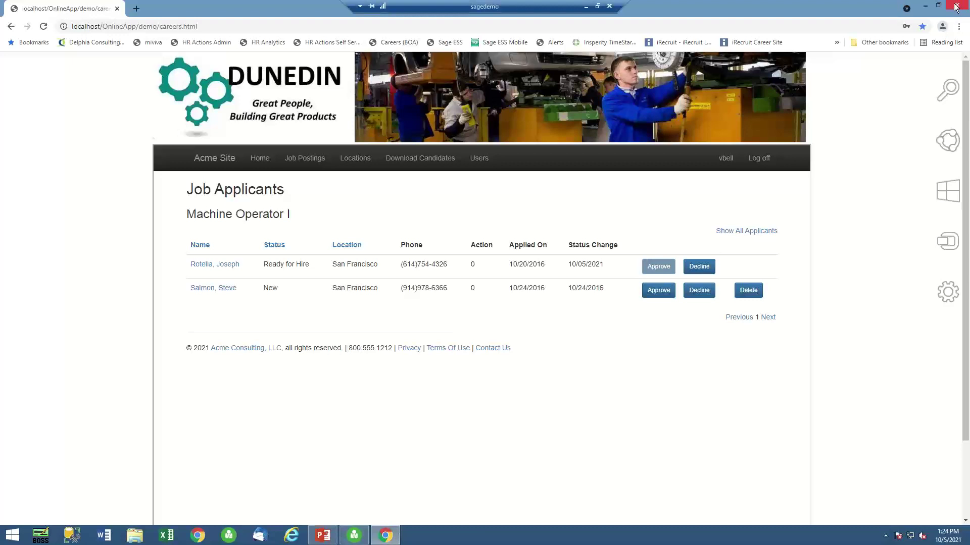
left_click(136, 9)
left_click(114, 11)
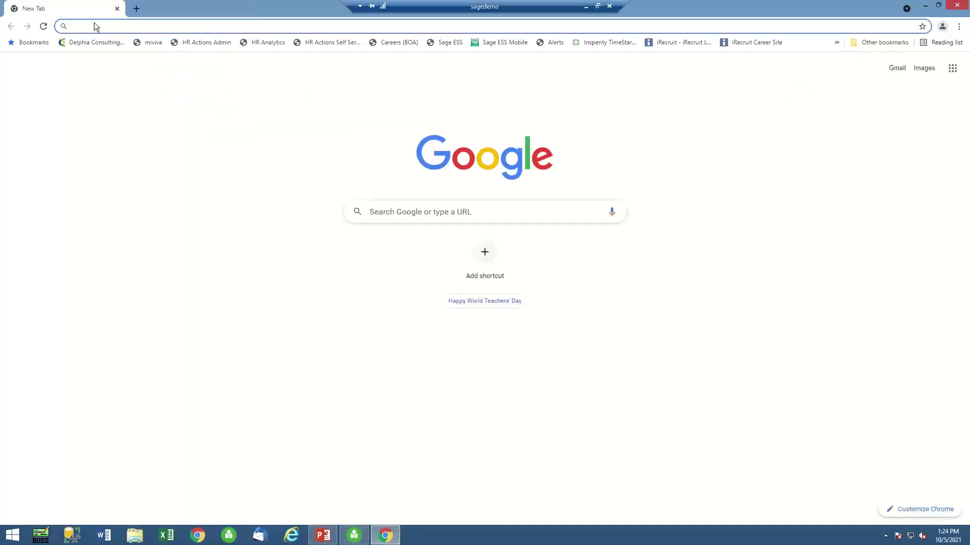
Sign in to HR Actions with the saved admin login and expand Self Service > Administrative Actions.
left_click(201, 41)
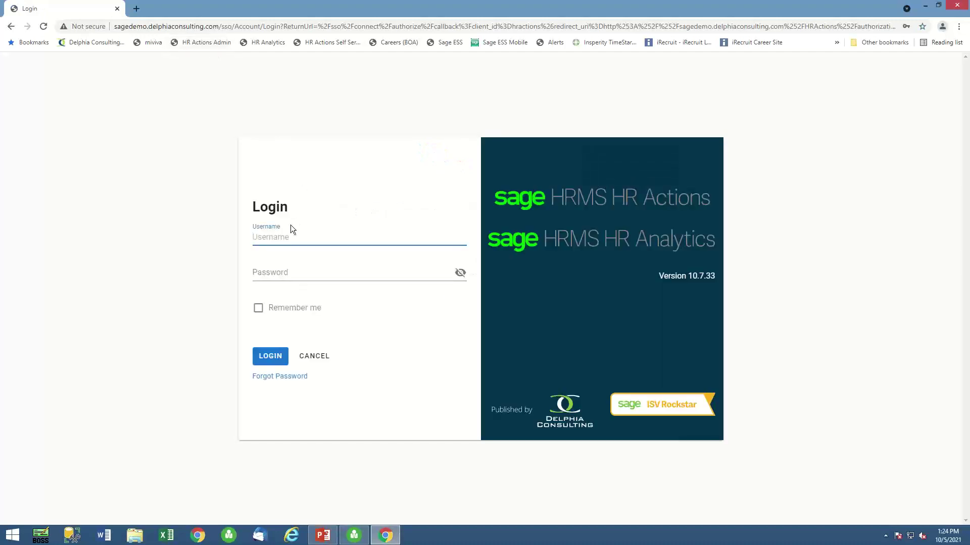
left_click(280, 237)
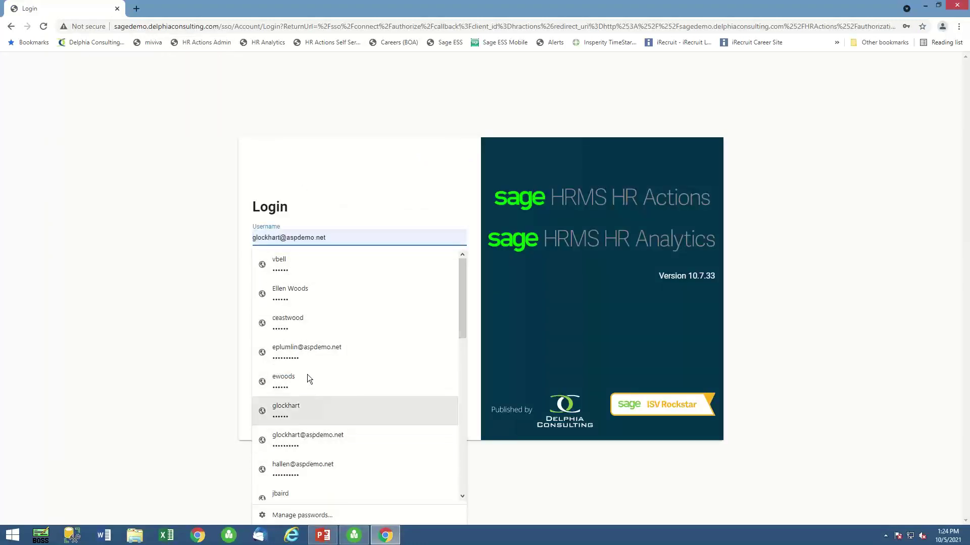
left_click(292, 264)
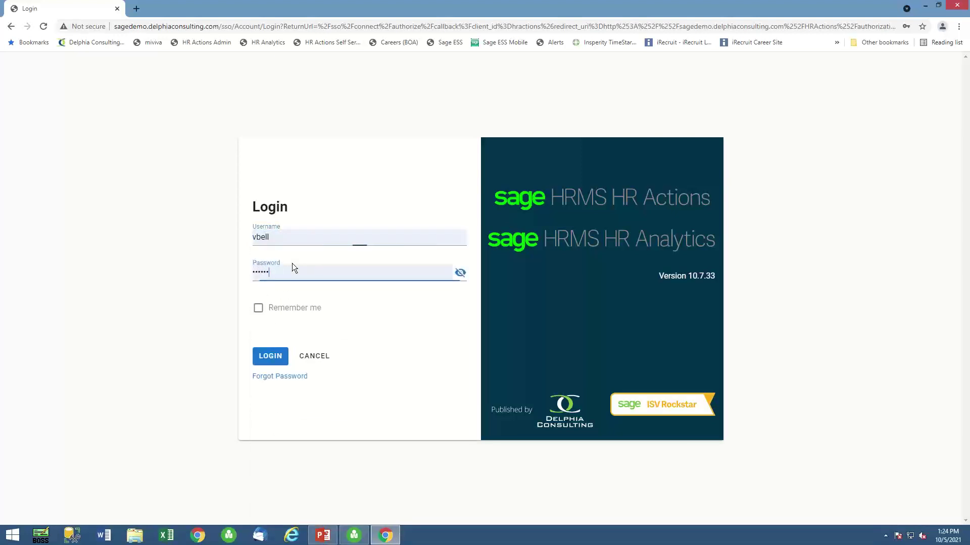
left_click(271, 356)
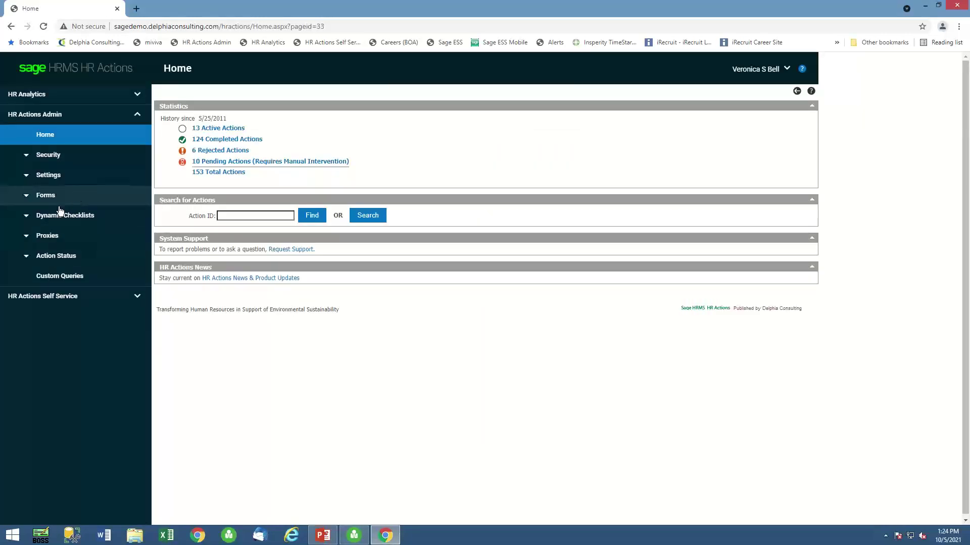
left_click(44, 301)
left_click(69, 243)
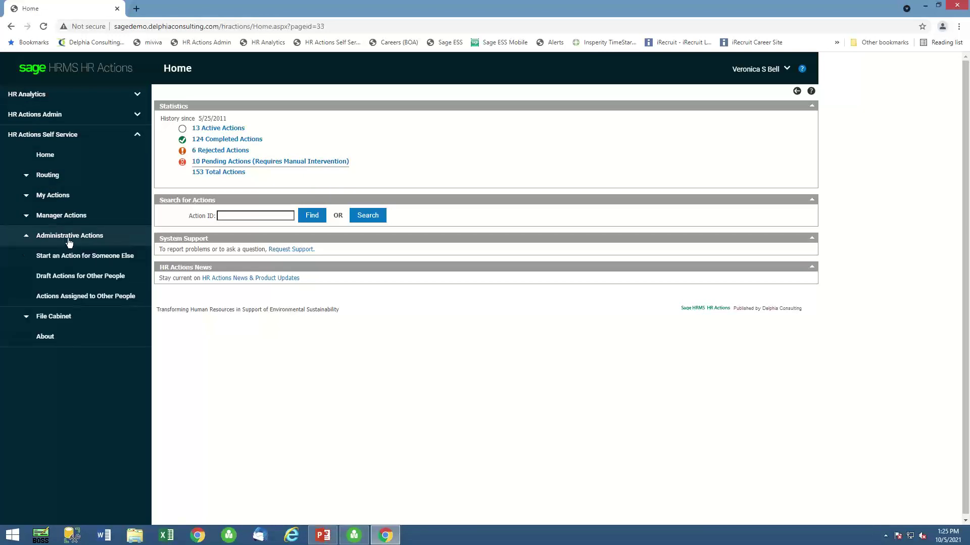
For the looked-up manager, launch a New Hire action using the Basic Online Application - New Hire form.
left_click(101, 256)
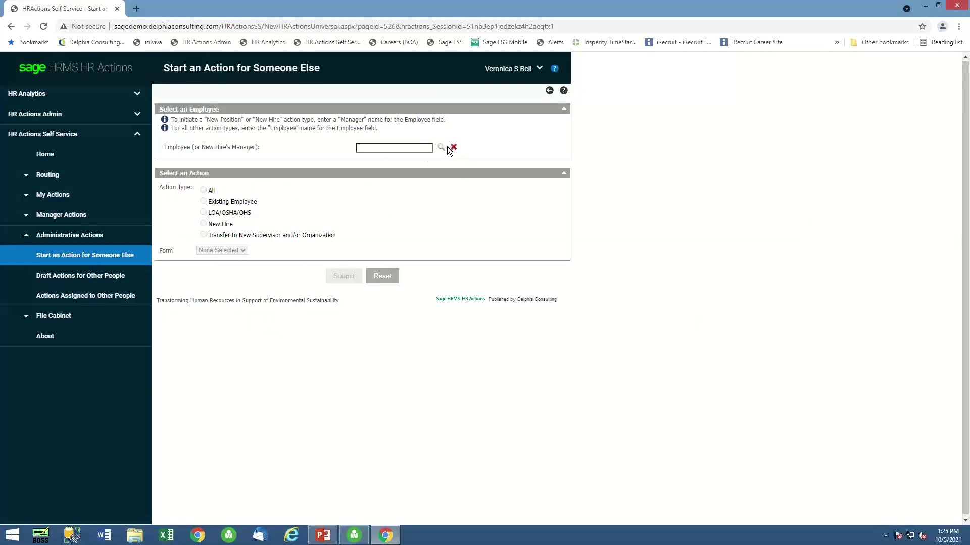
left_click(440, 148)
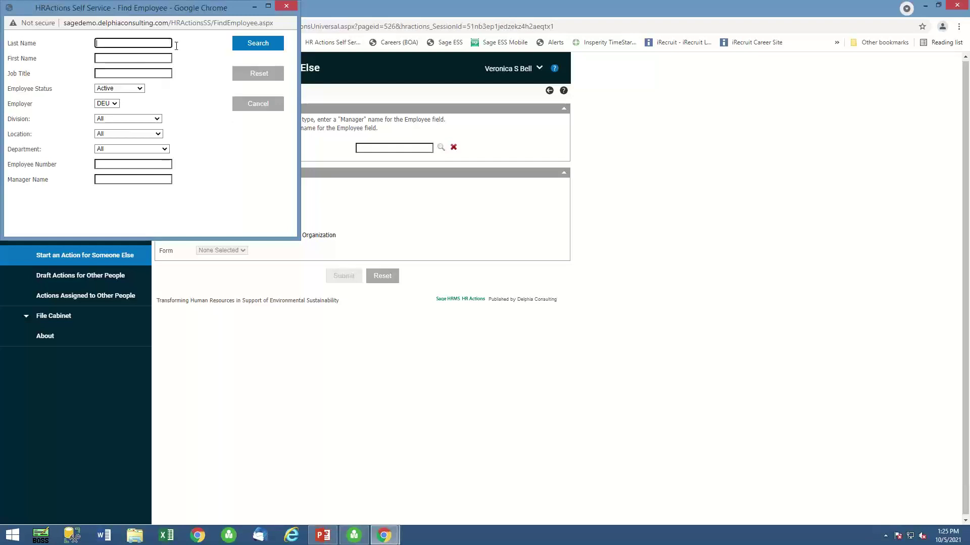
left_click(257, 46)
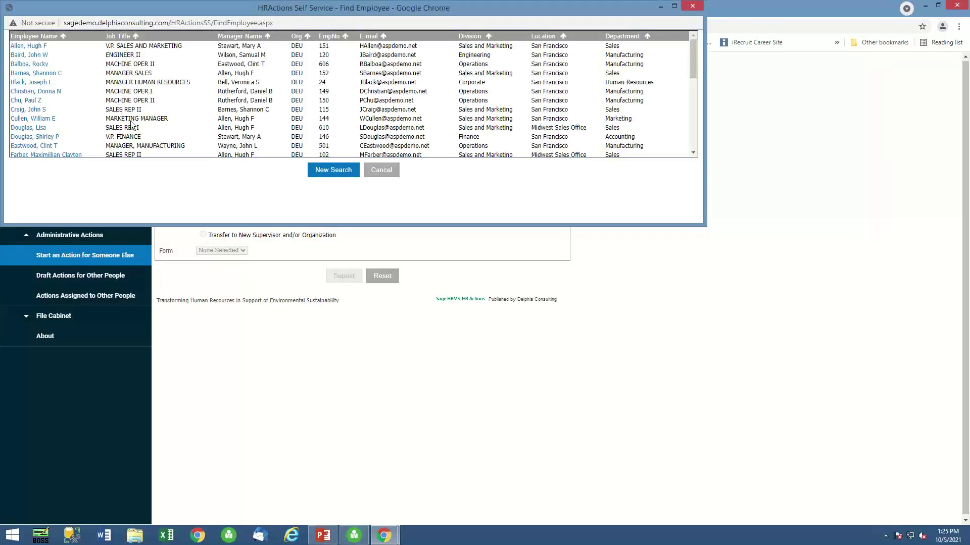
left_click(28, 46)
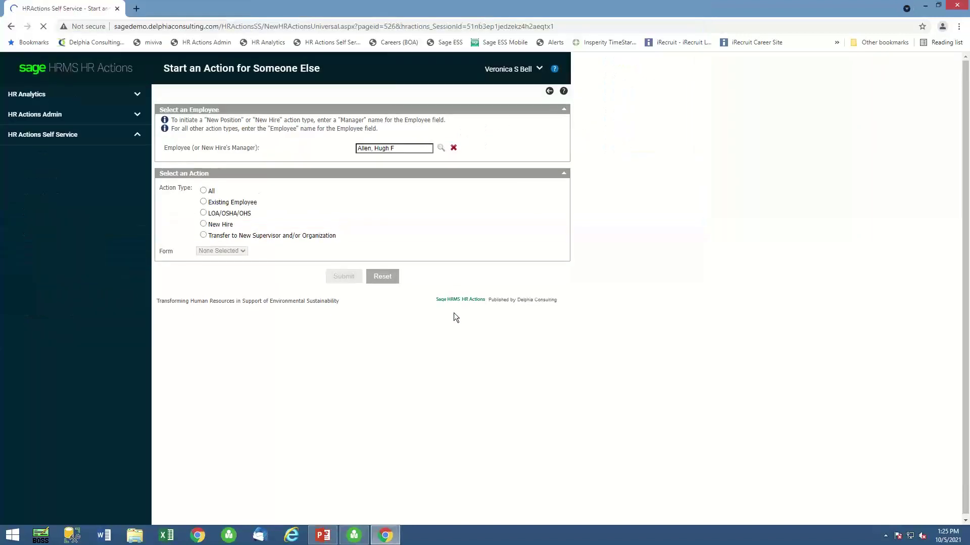
left_click(203, 223)
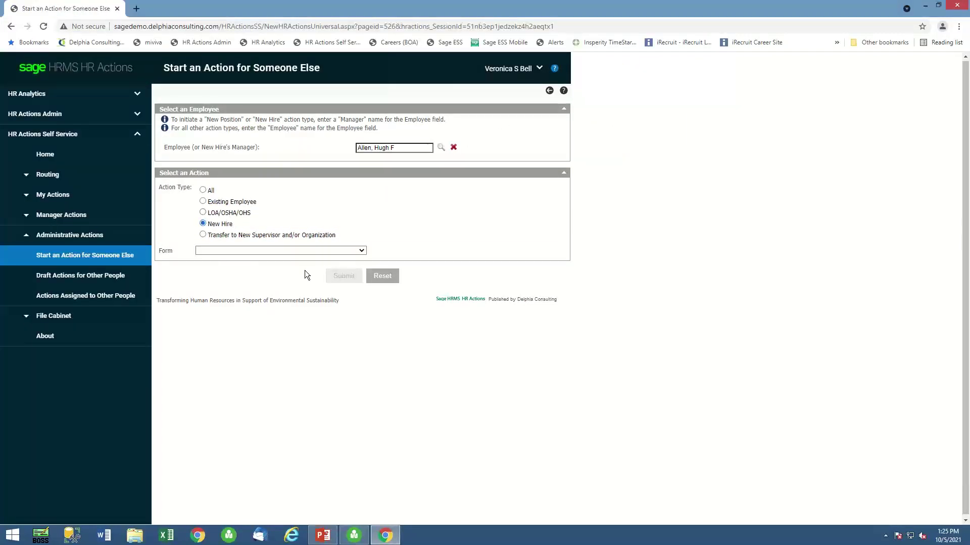
left_click(292, 251)
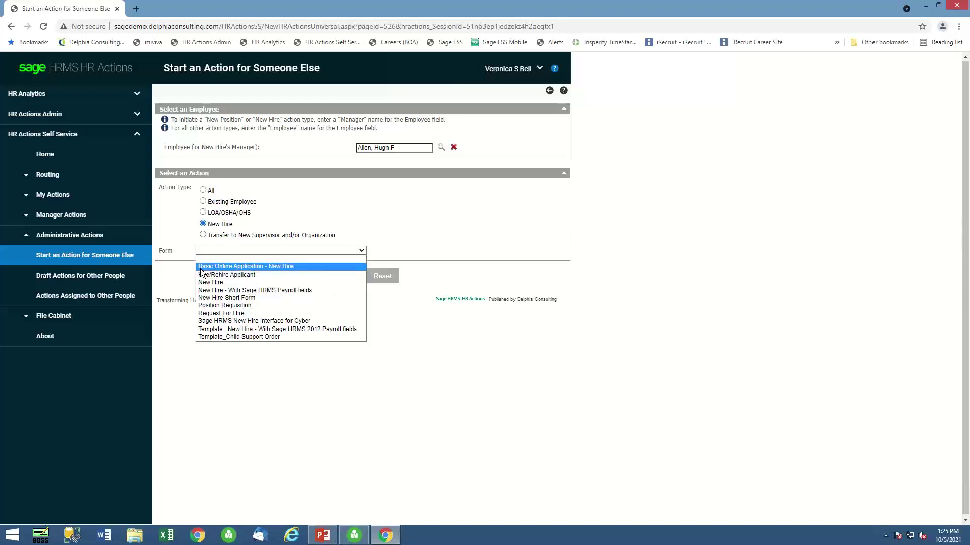
left_click(293, 266)
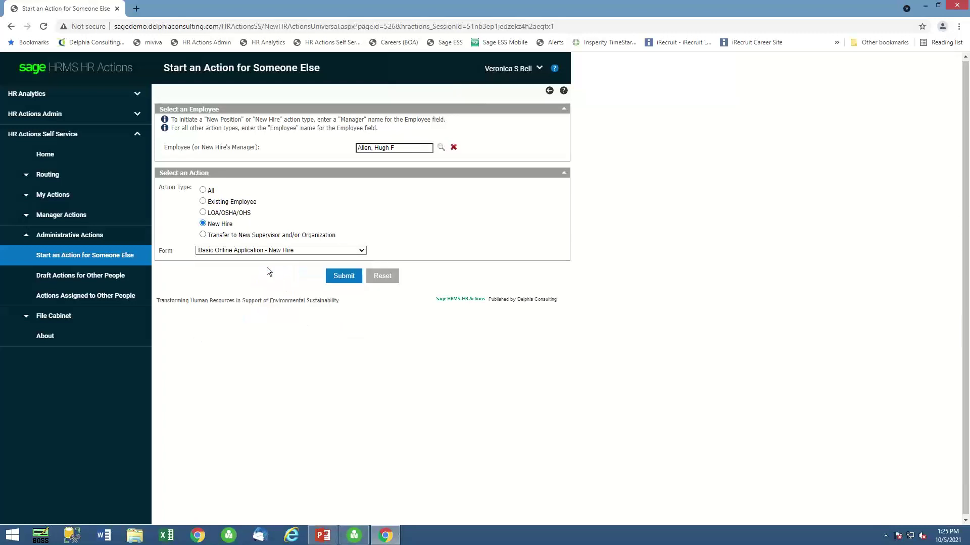
left_click(353, 276)
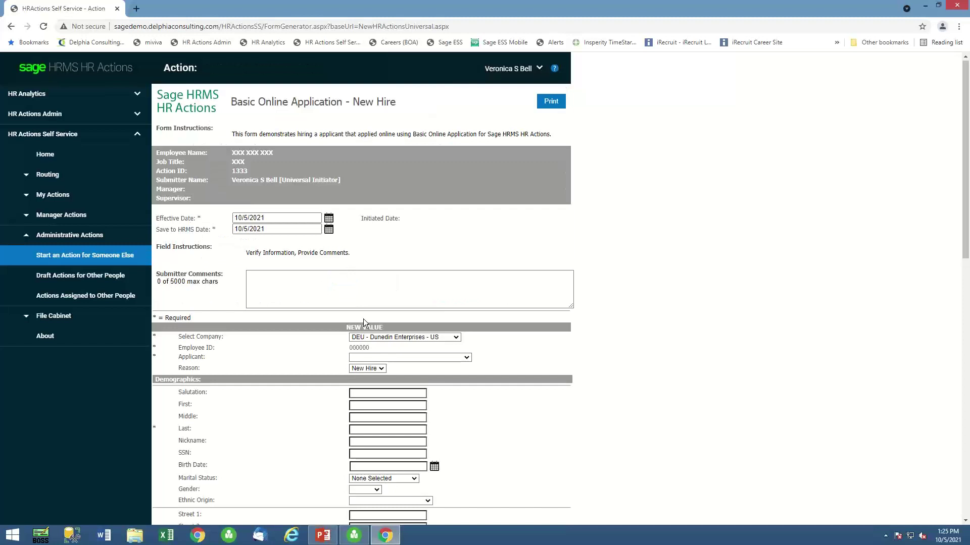
Prefill the New Hire form from the approved Machine Operator I applicant.
left_click(465, 358)
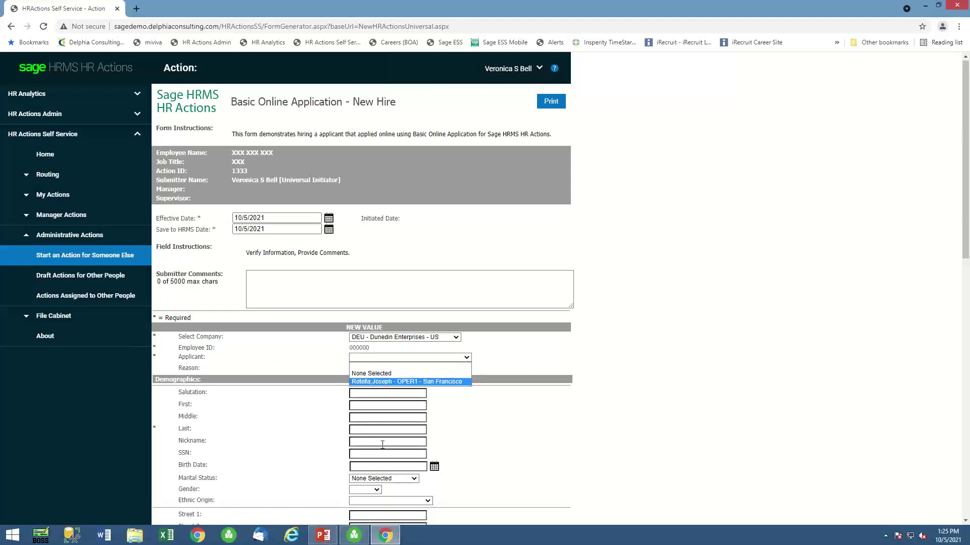
left_click(368, 381)
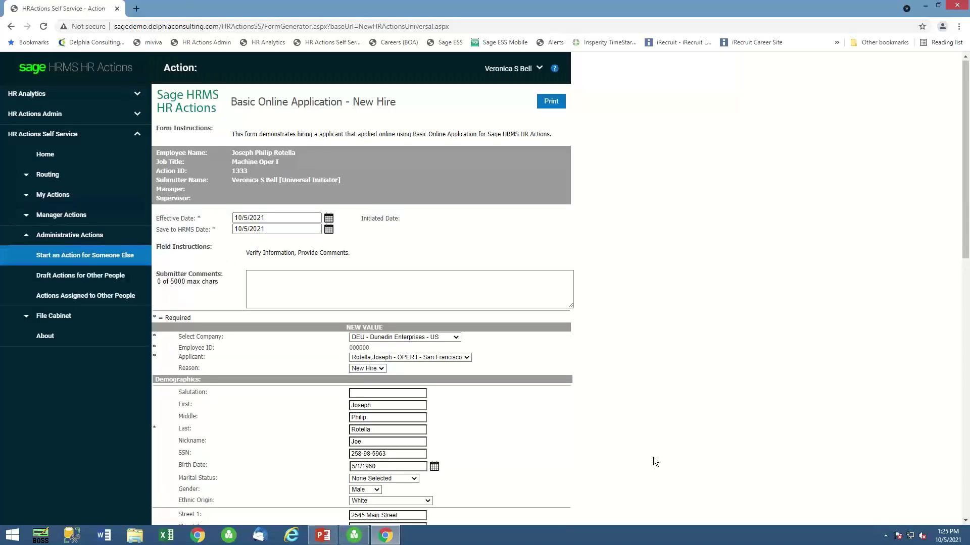
scroll(646, 445, "down", 3)
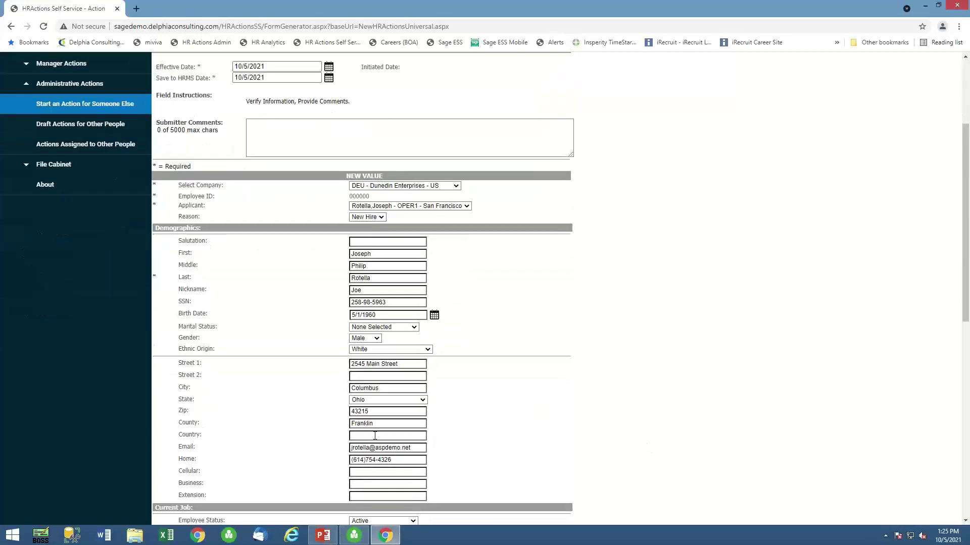
scroll(376, 434, "down", 4)
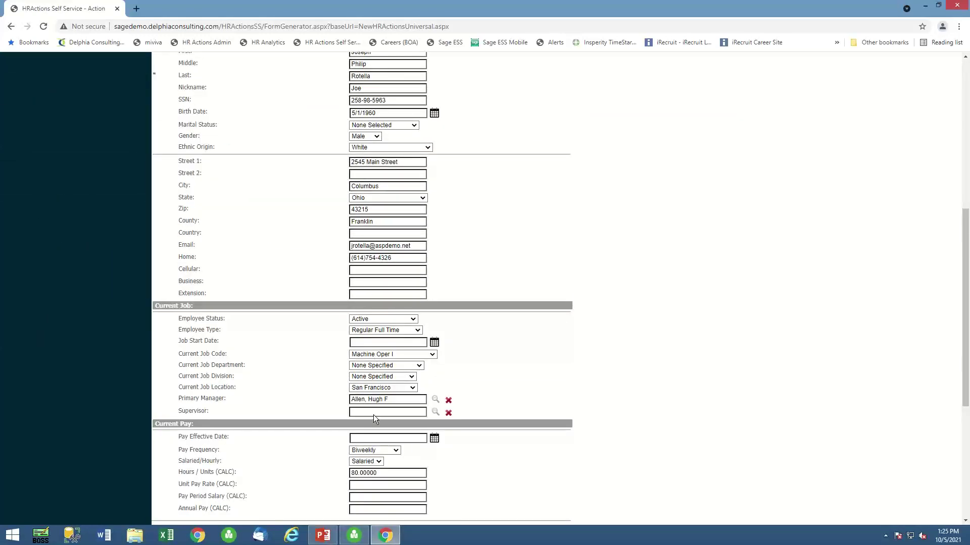
scroll(379, 415, "up", 5)
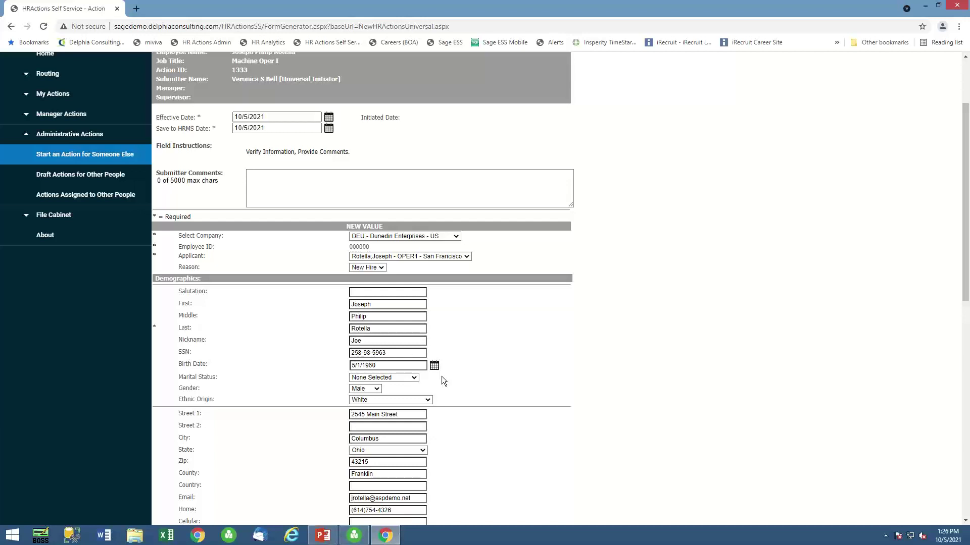
scroll(302, 278, "down", 2)
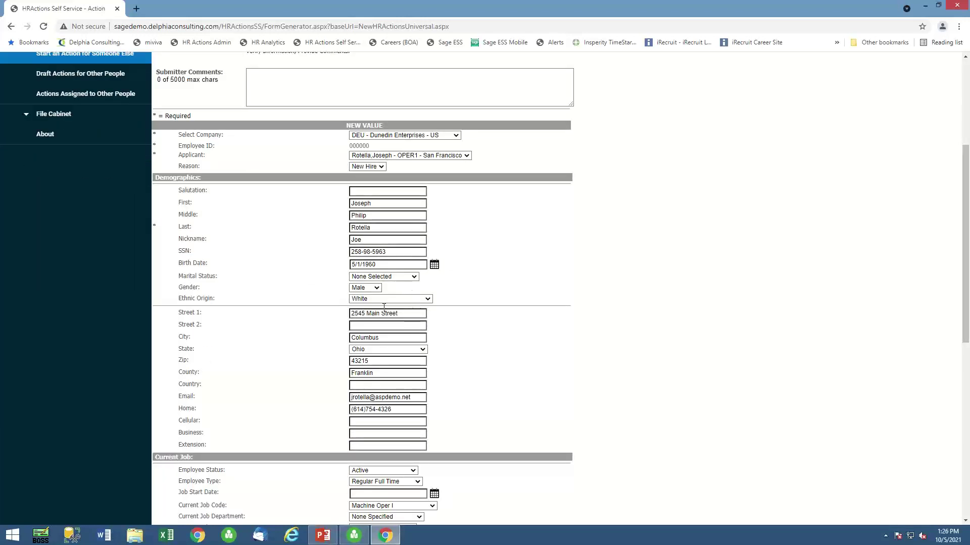
scroll(403, 414, "down", 2)
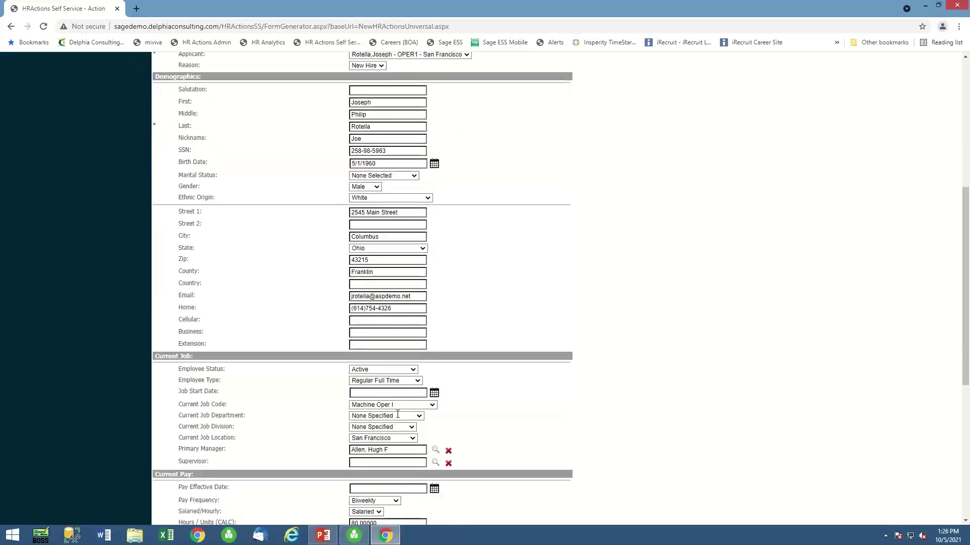
Set job start and pay effective dates to 10/05/2021 and unit pay rate to 25.
left_click(434, 393)
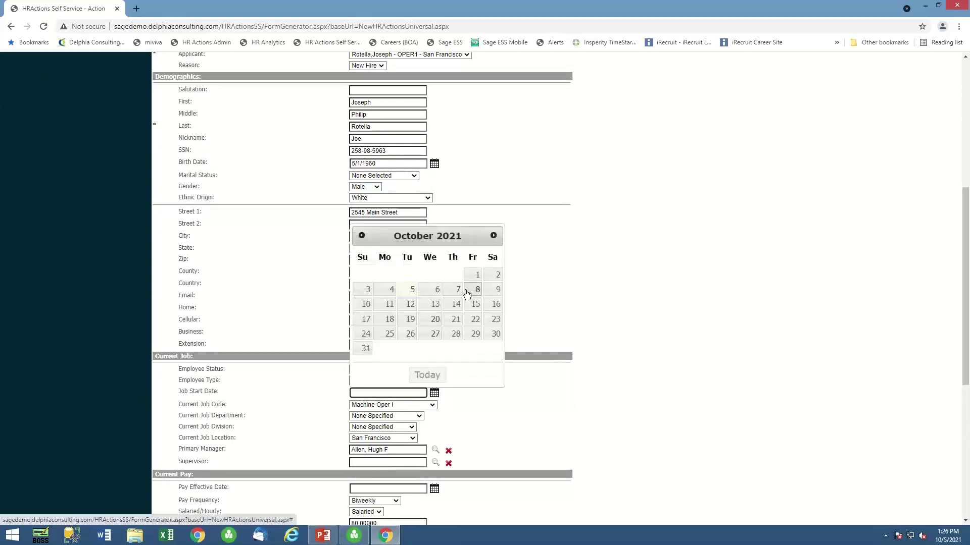
left_click(413, 292)
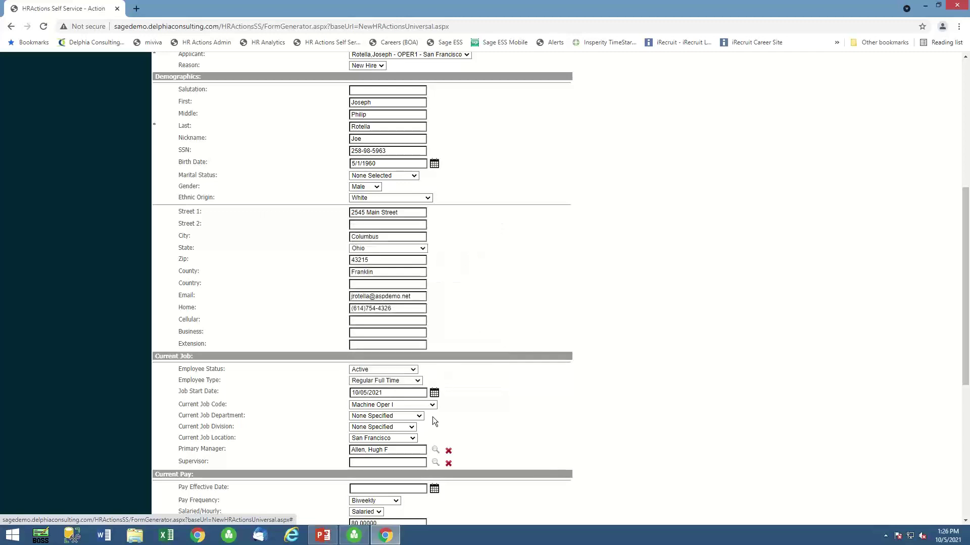
scroll(487, 448, "down", 2)
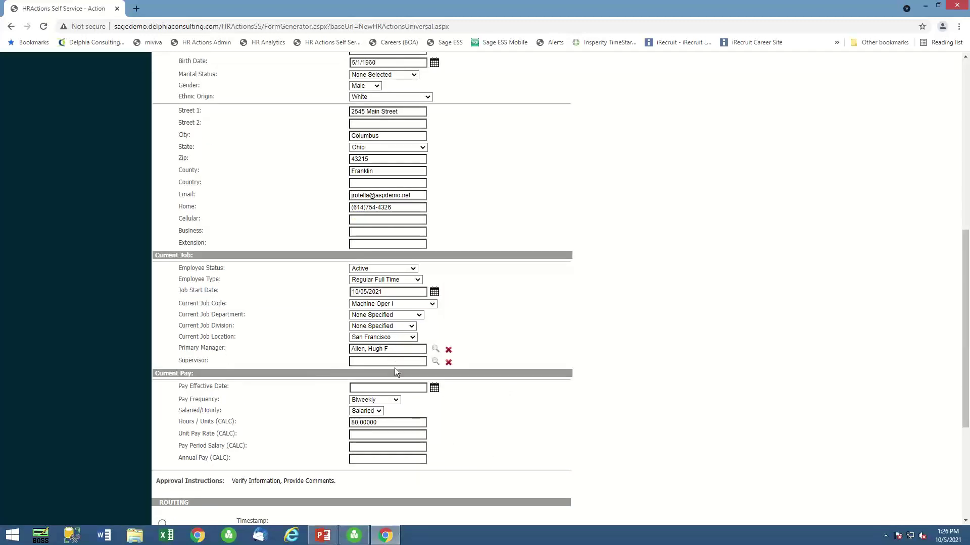
left_click(434, 388)
left_click(410, 285)
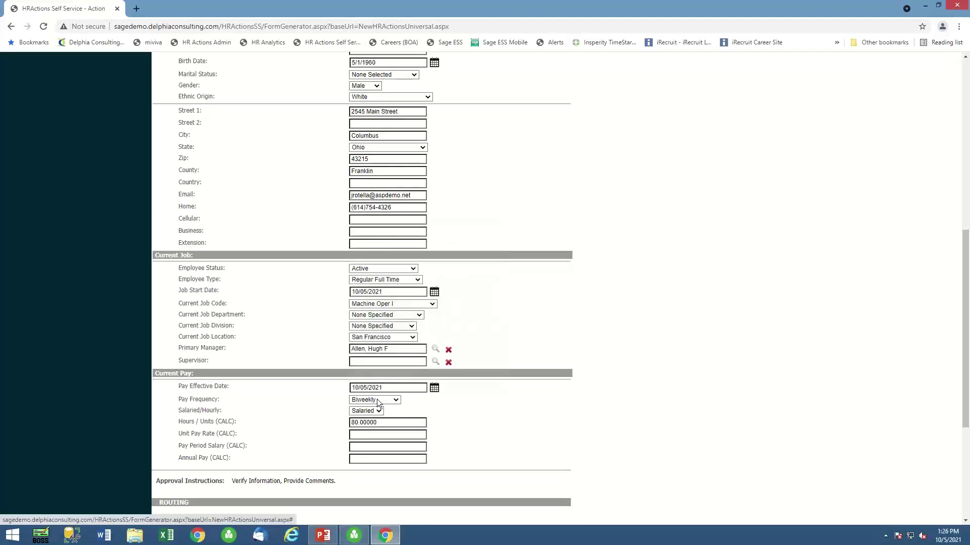
left_click(360, 435)
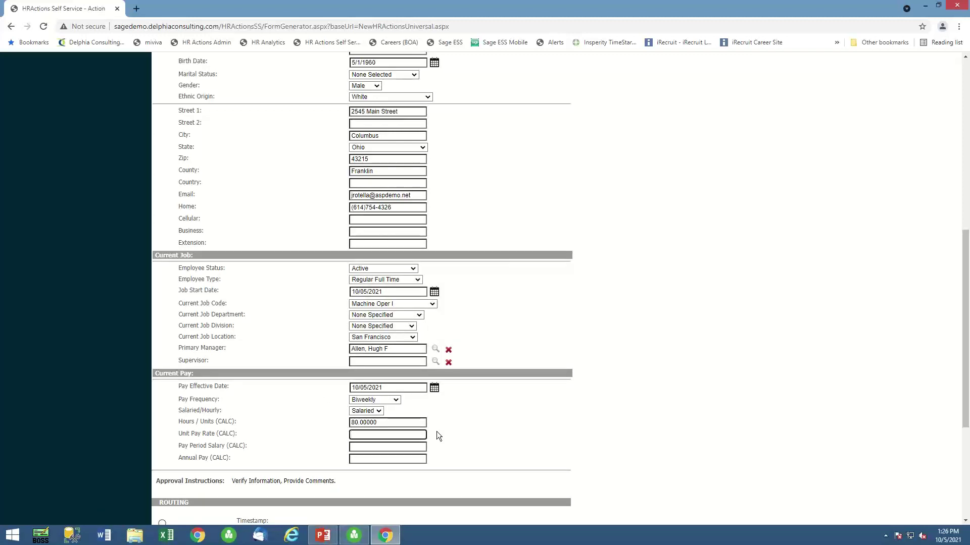
type("25")
left_click(384, 447)
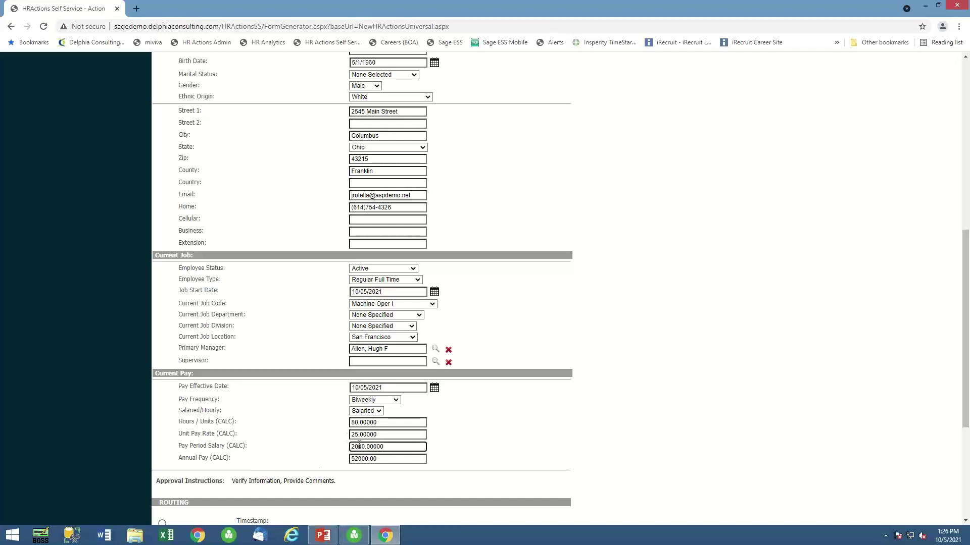
Set the division to Operations and the department to Manufacturing.
scroll(419, 438, "up", 3)
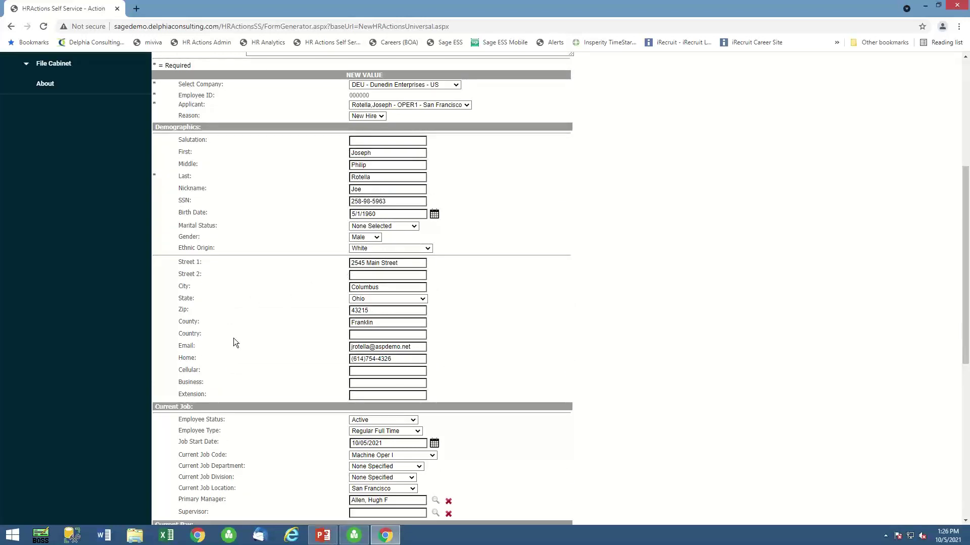
left_click(367, 466)
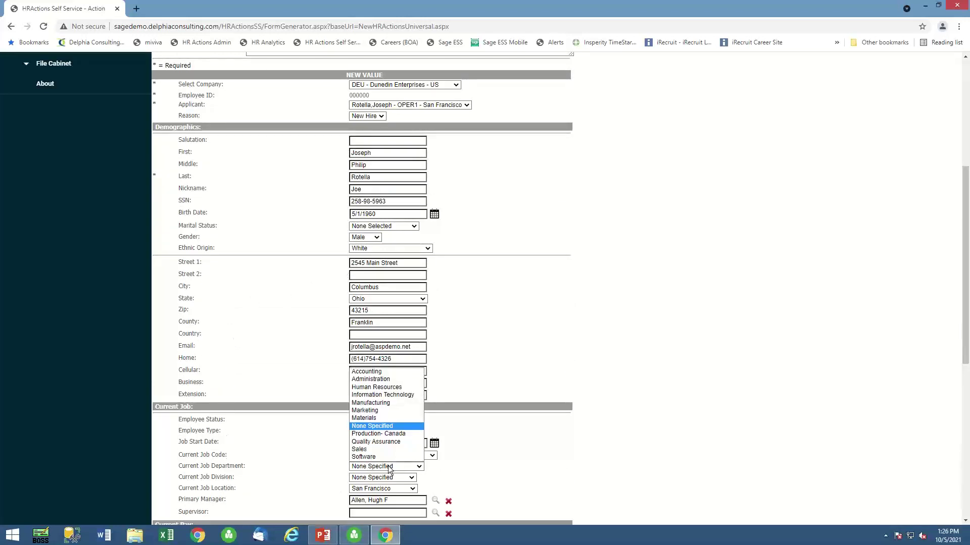
left_click(369, 442)
left_click(374, 479)
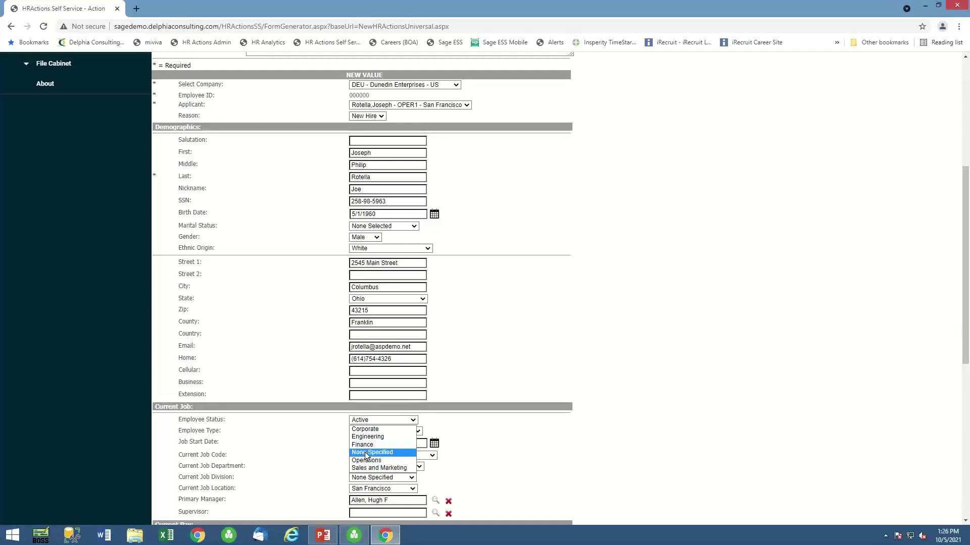
left_click(365, 462)
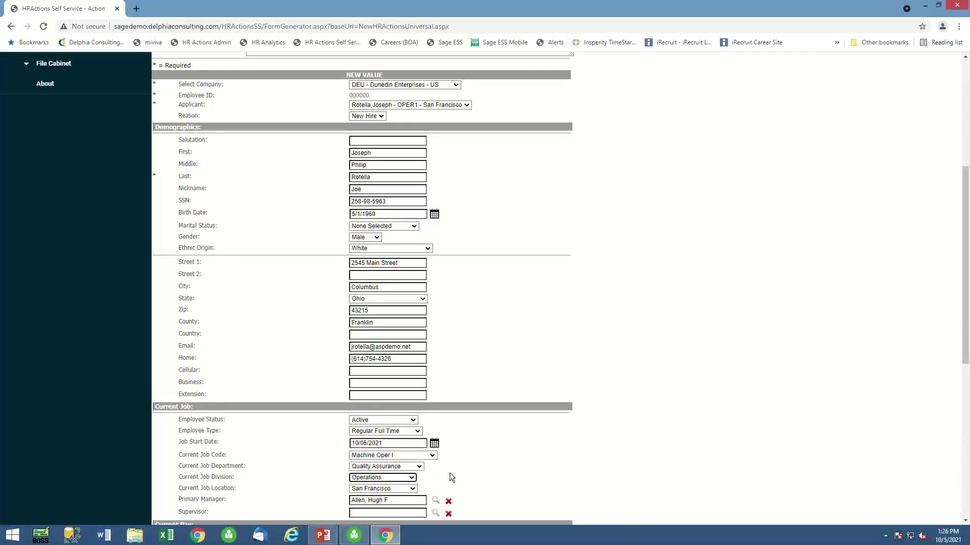
scroll(447, 467, "down", 1)
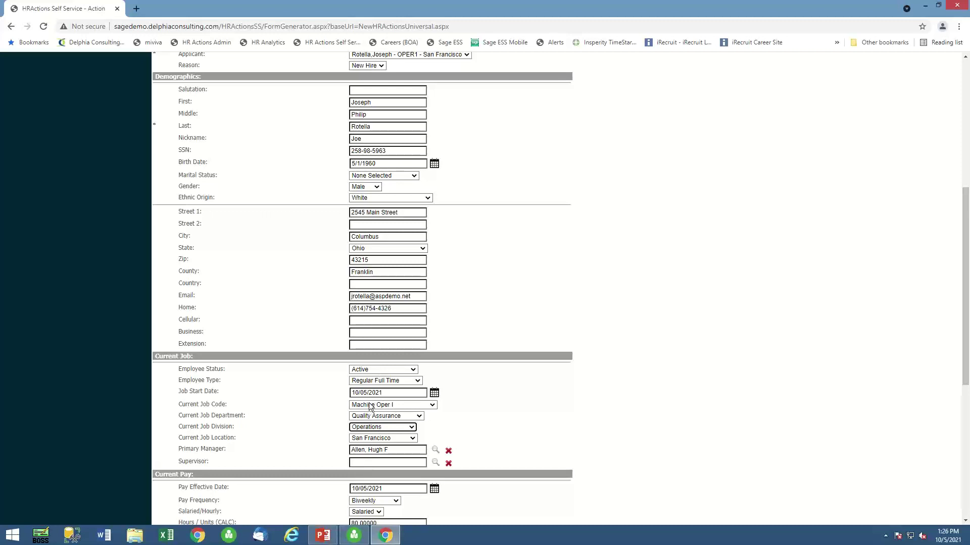
left_click(419, 416)
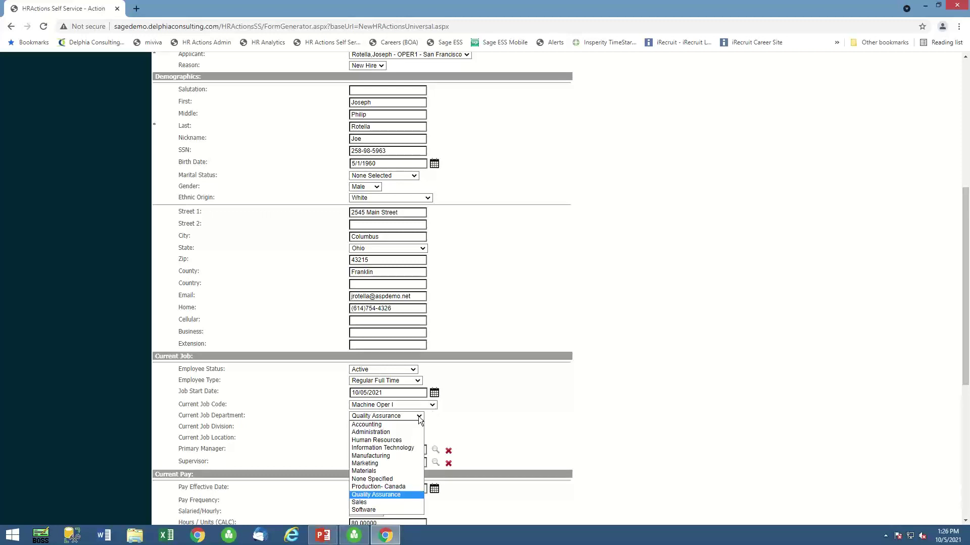
left_click(370, 455)
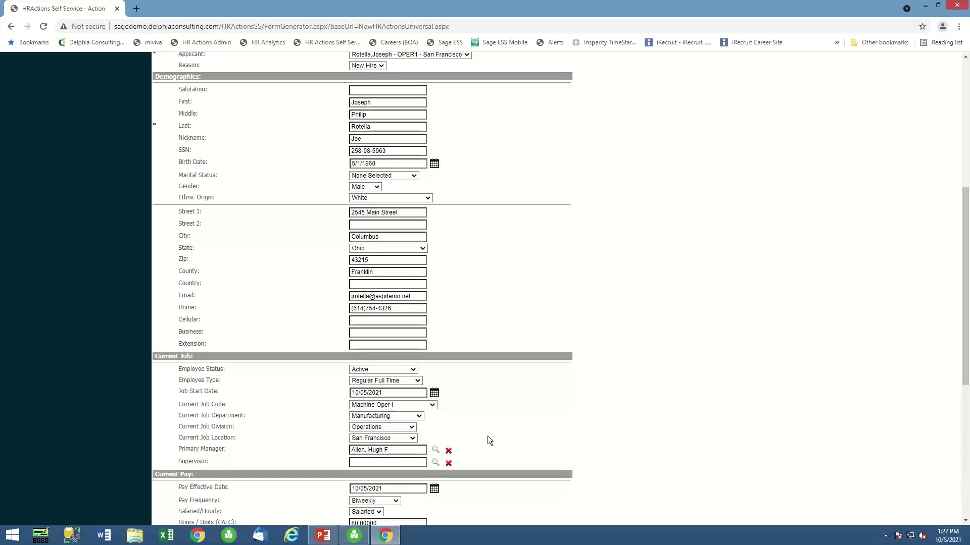
scroll(489, 430, "down", 5)
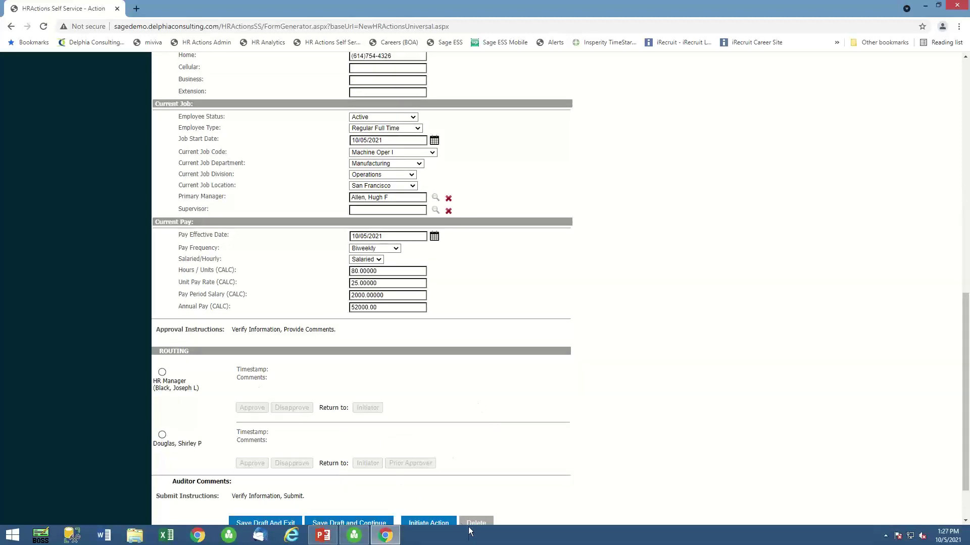
Initiate new-hire action 1333 and open Active Actions under HR Actions Admin > Action Status.
left_click(429, 522)
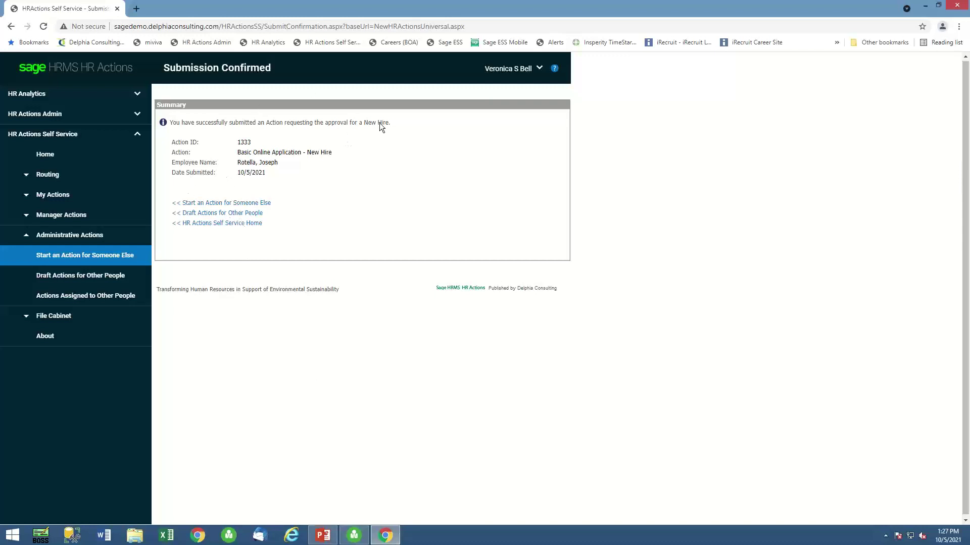
left_click(22, 114)
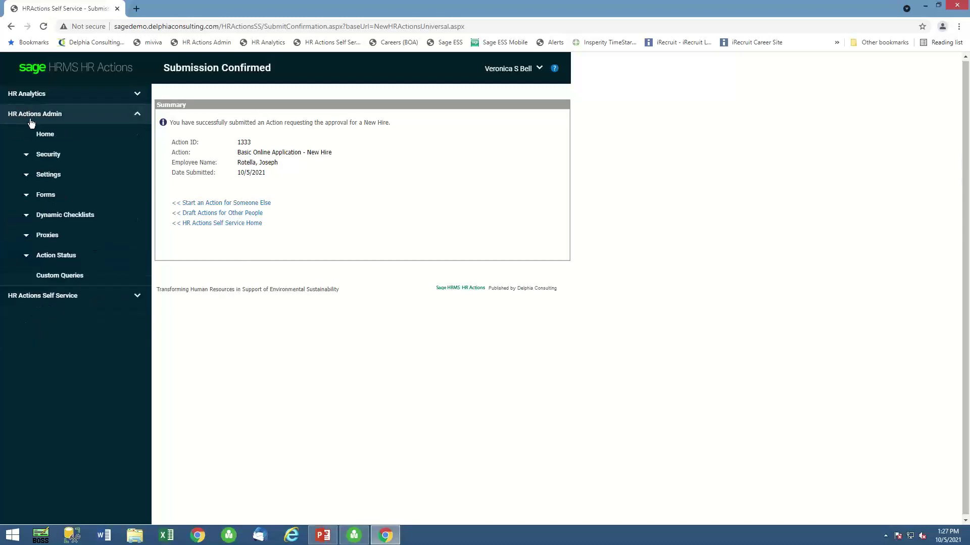
left_click(59, 258)
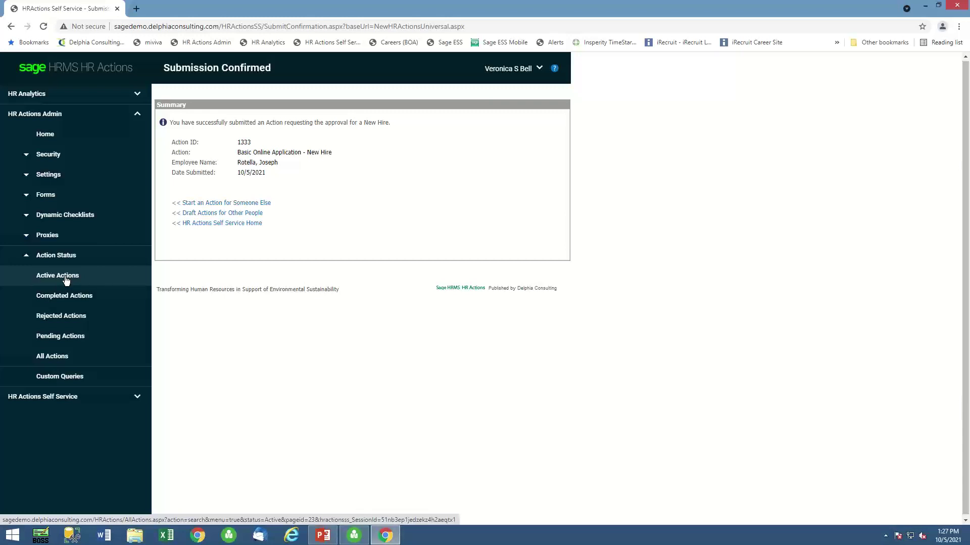
left_click(66, 279)
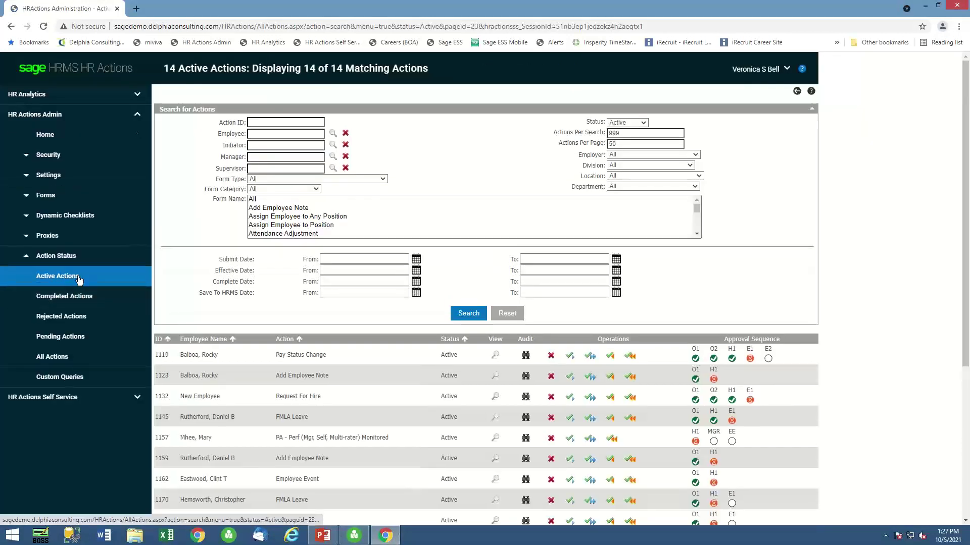
Sort active actions by ID descending, review action 1333's details, and return to the list.
left_click(161, 340)
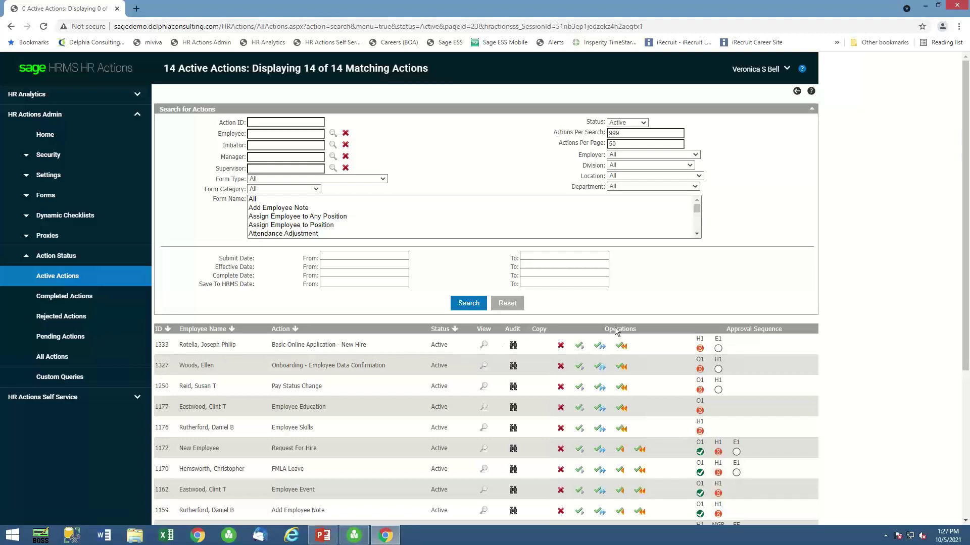
left_click(484, 345)
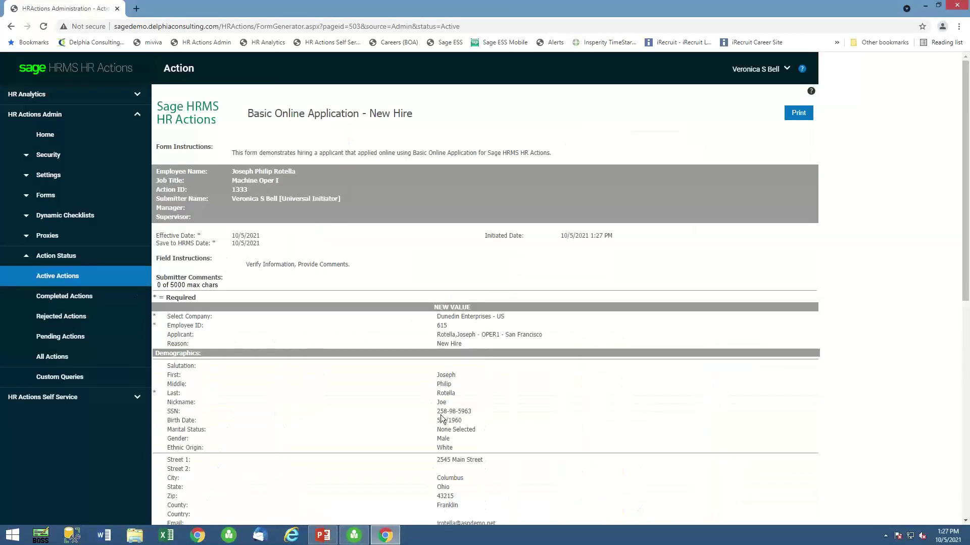
scroll(430, 357, "down", 4)
scroll(430, 358, "down", 4)
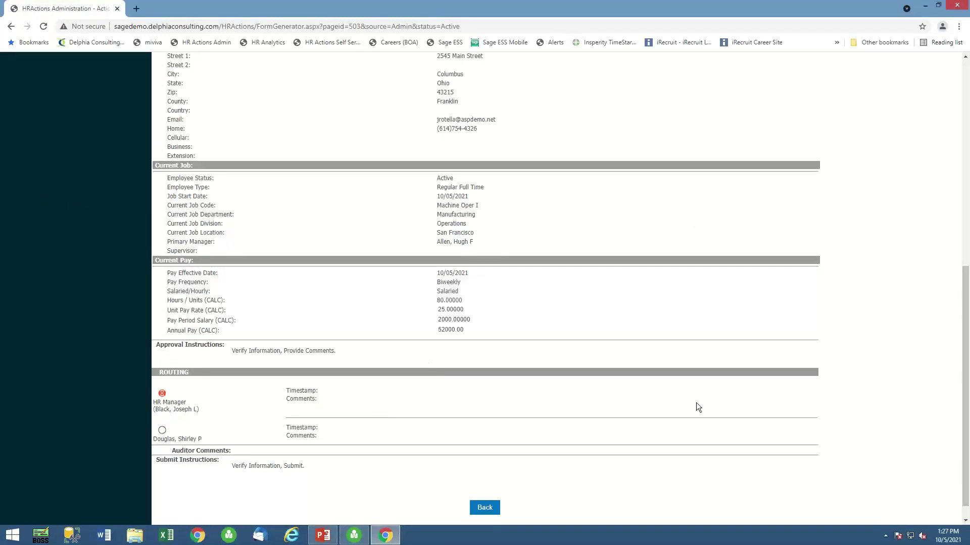
left_click(489, 509)
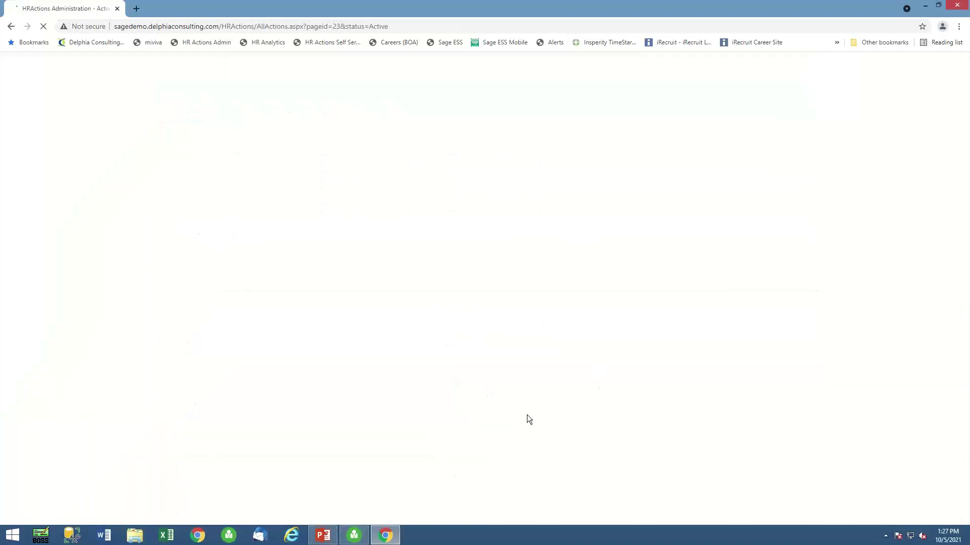
scroll(510, 349, "down", 1)
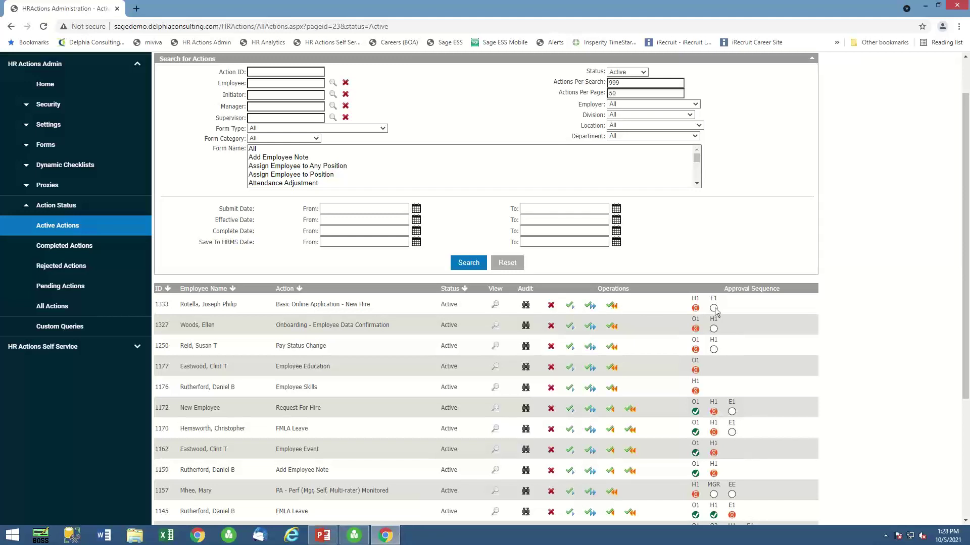
mouse_move(696, 310)
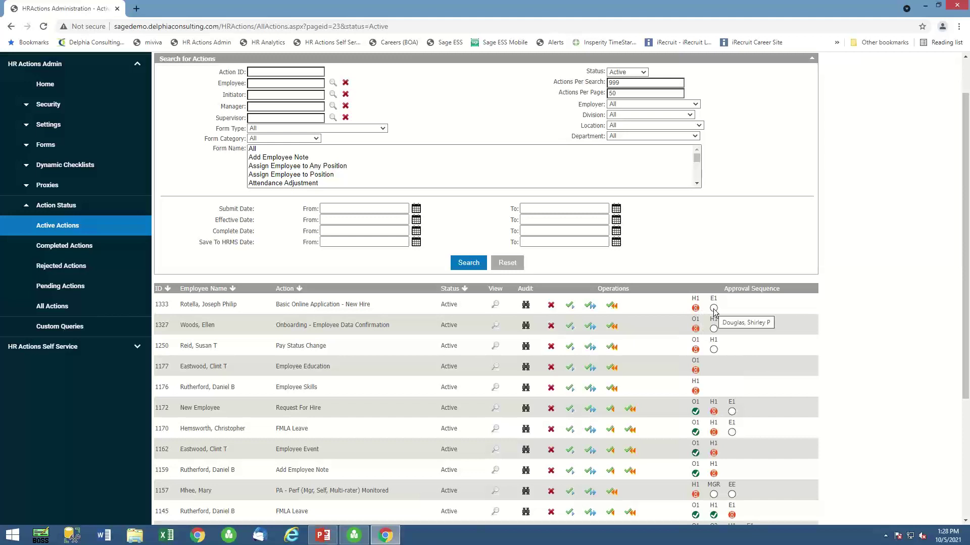
left_click(590, 307)
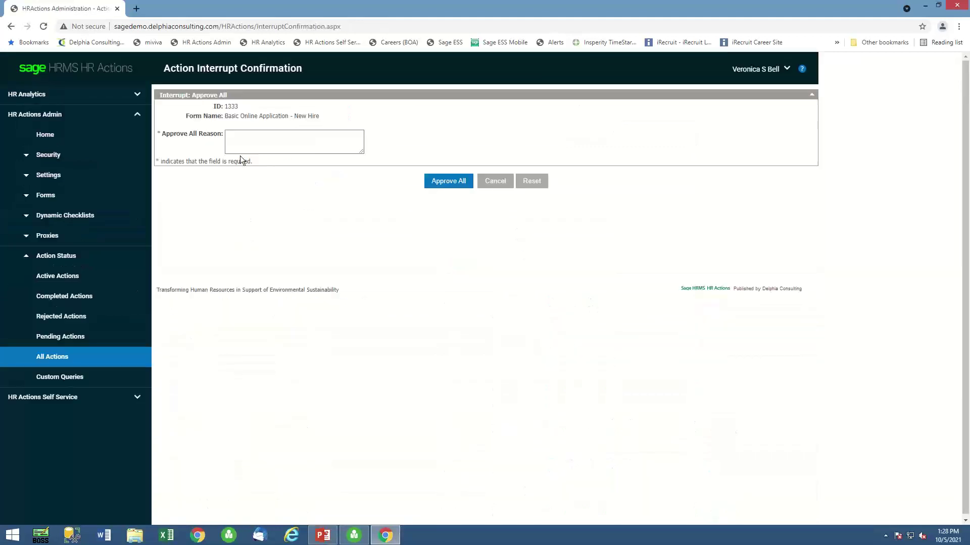
left_click(248, 140)
type("demo")
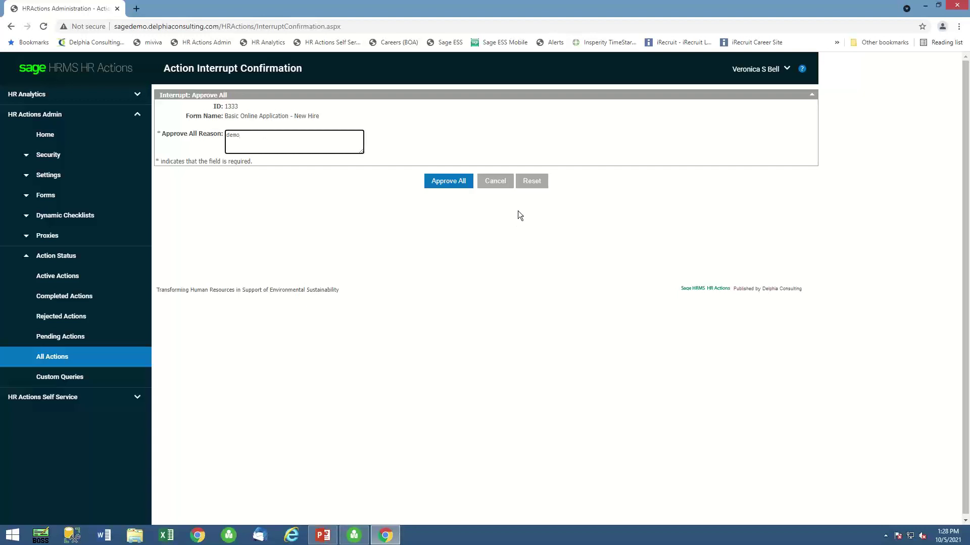
left_click(456, 180)
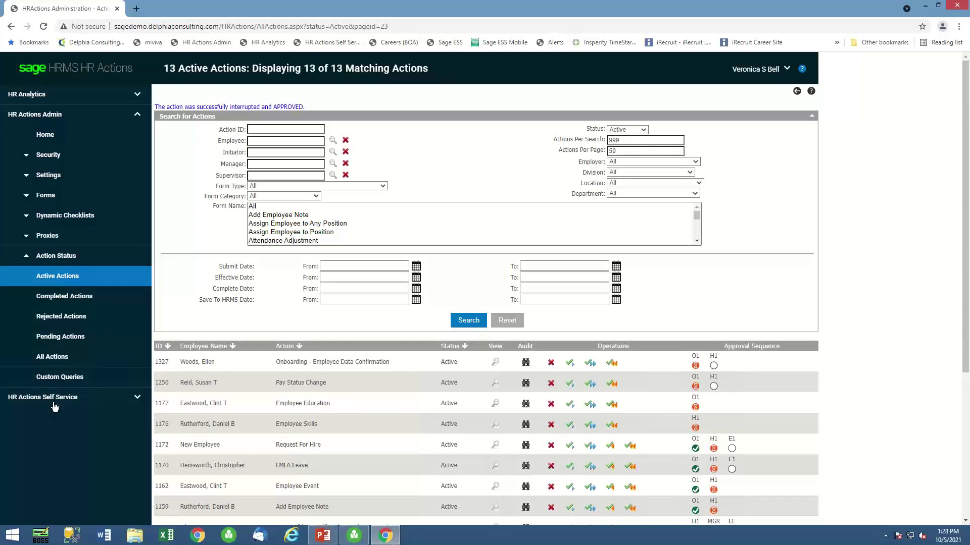
Sort Pending Actions by ID and save action 1333 into Sage HRMS, confirming with OK.
left_click(59, 338)
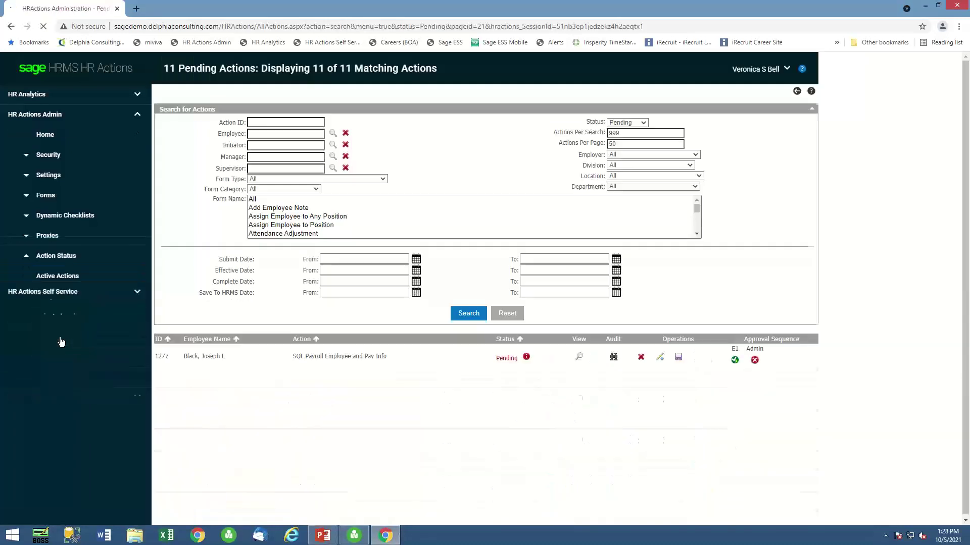
left_click(166, 340)
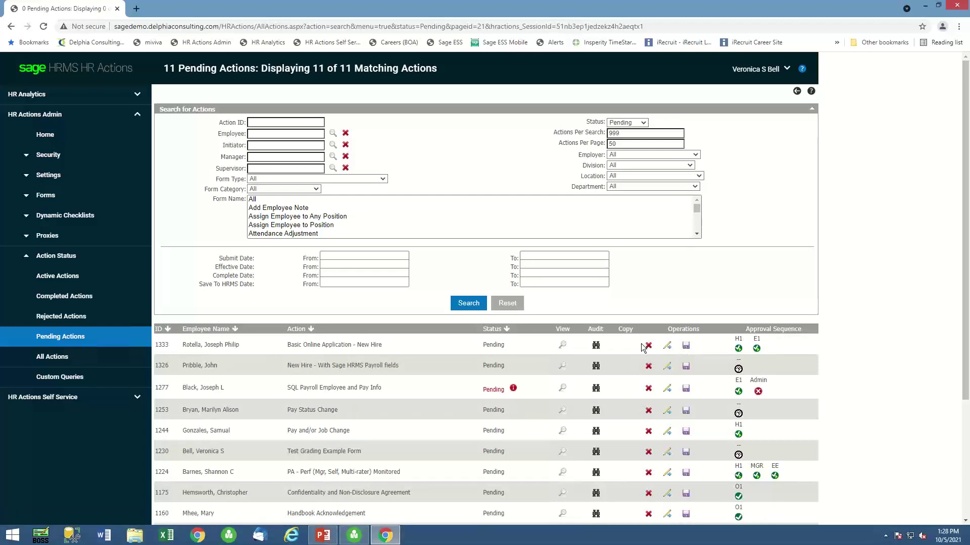
left_click(686, 347)
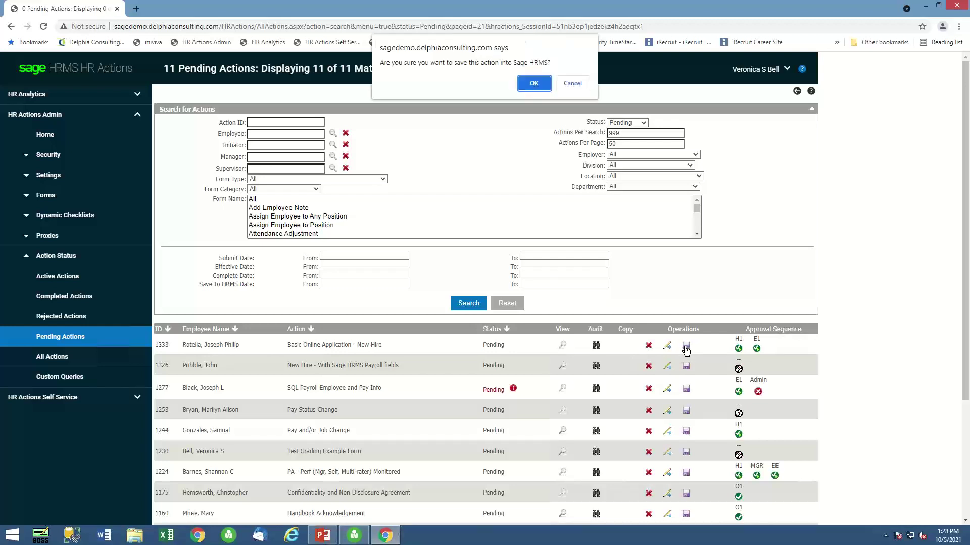
left_click(534, 82)
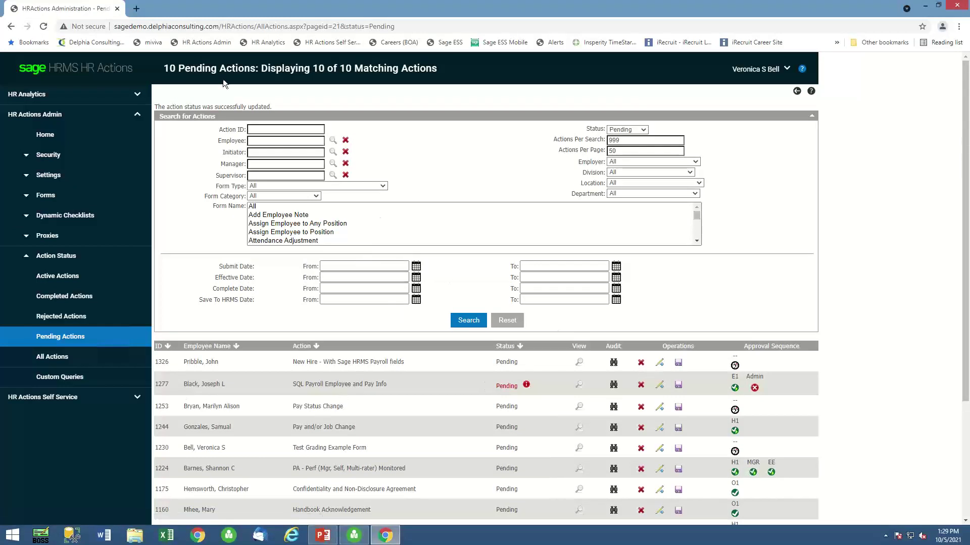
Log out of HR Actions and load the Dunedin Sage ESS sign-in page.
left_click(788, 69)
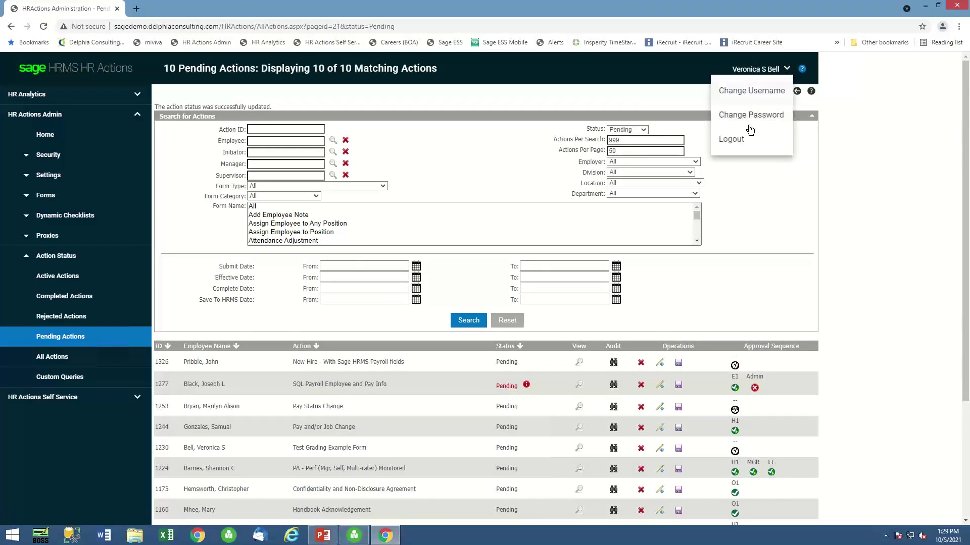
left_click(734, 141)
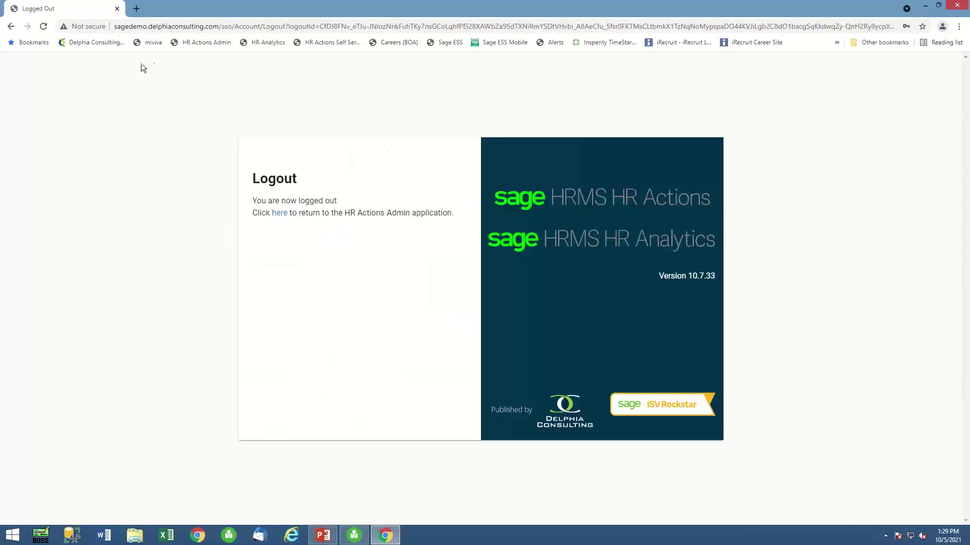
left_click(447, 43)
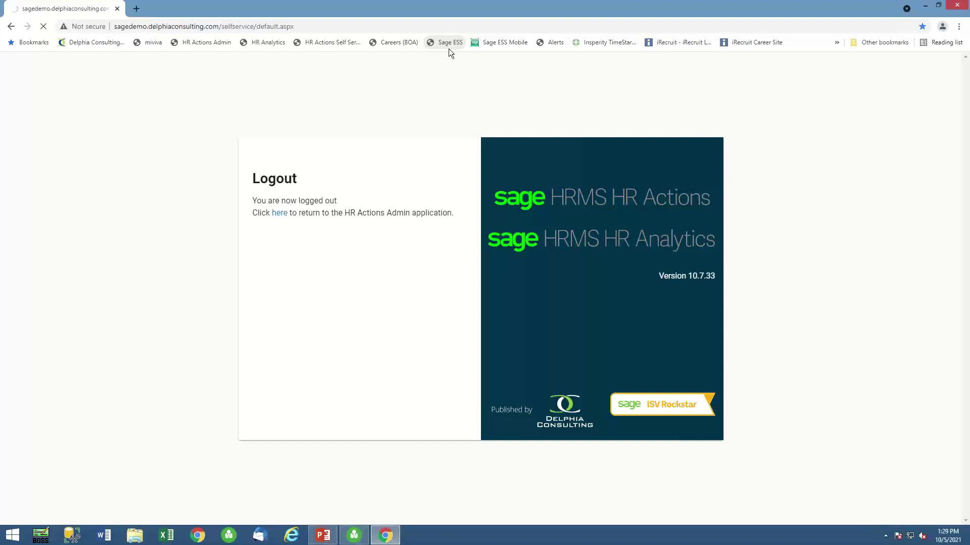
left_click(363, 159)
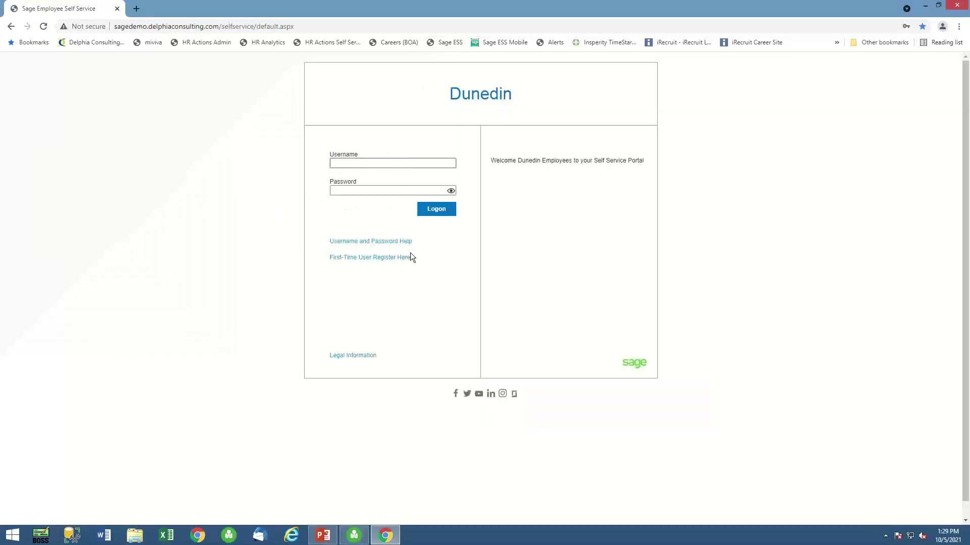
Register as a first-time user with the employee's name and the nearest sibling's city security answer.
left_click(352, 260)
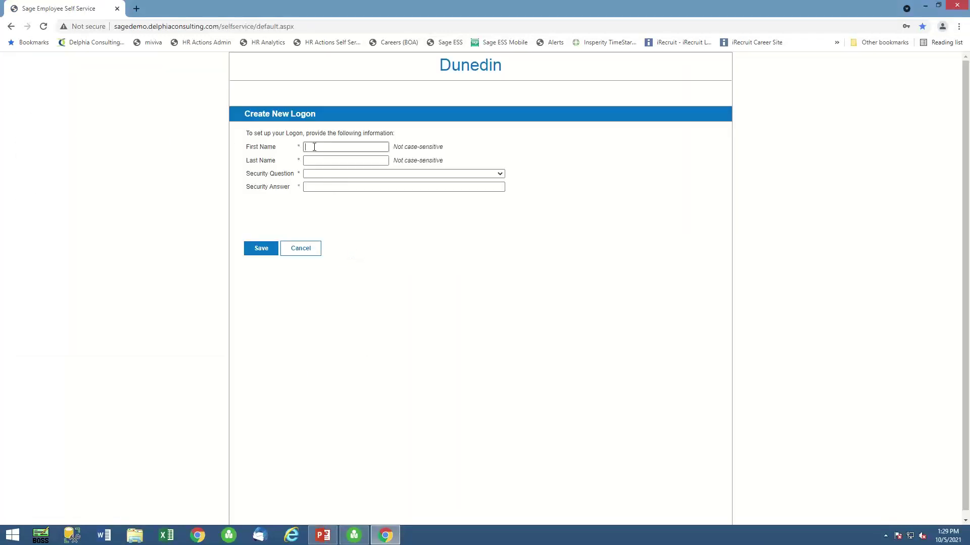
left_click(315, 160)
left_click(499, 175)
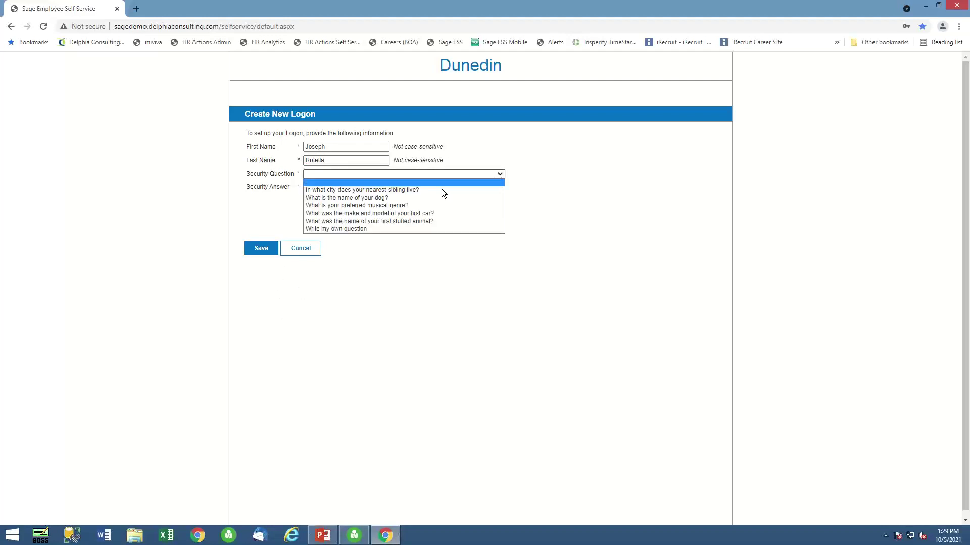
left_click(338, 188)
left_click(339, 187)
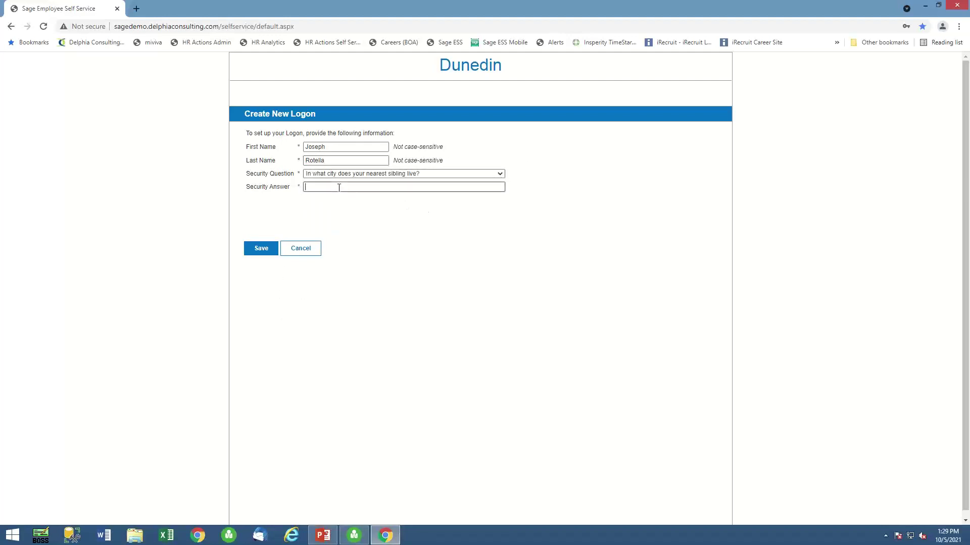
type("Columbus")
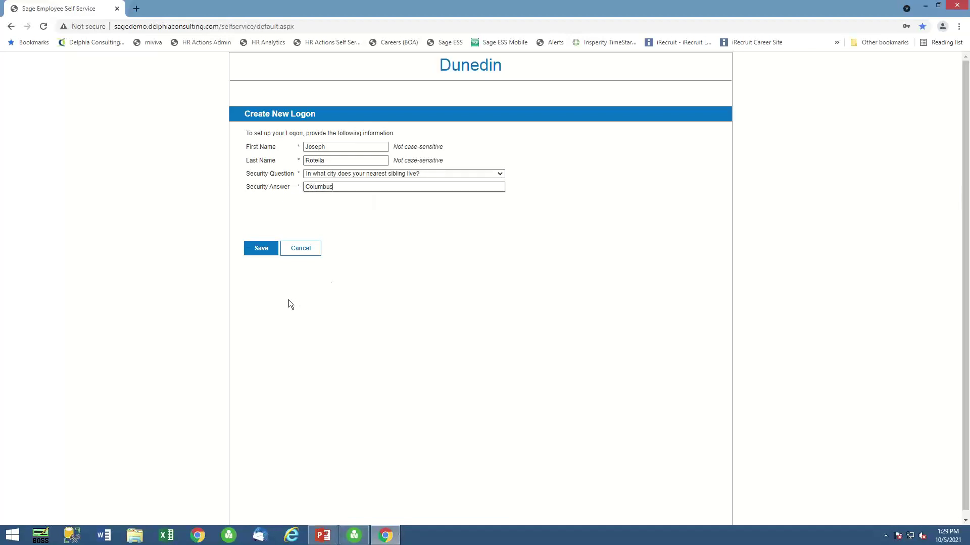
left_click(259, 249)
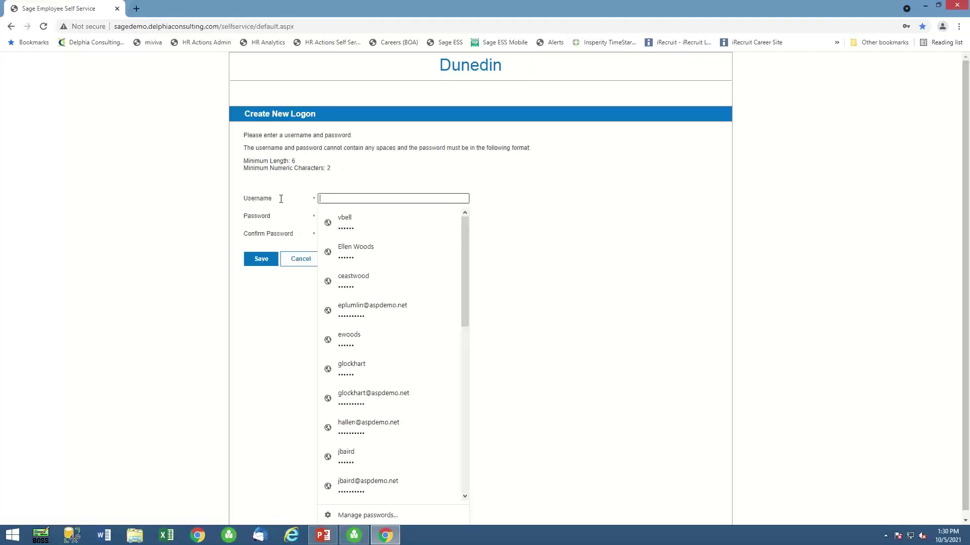
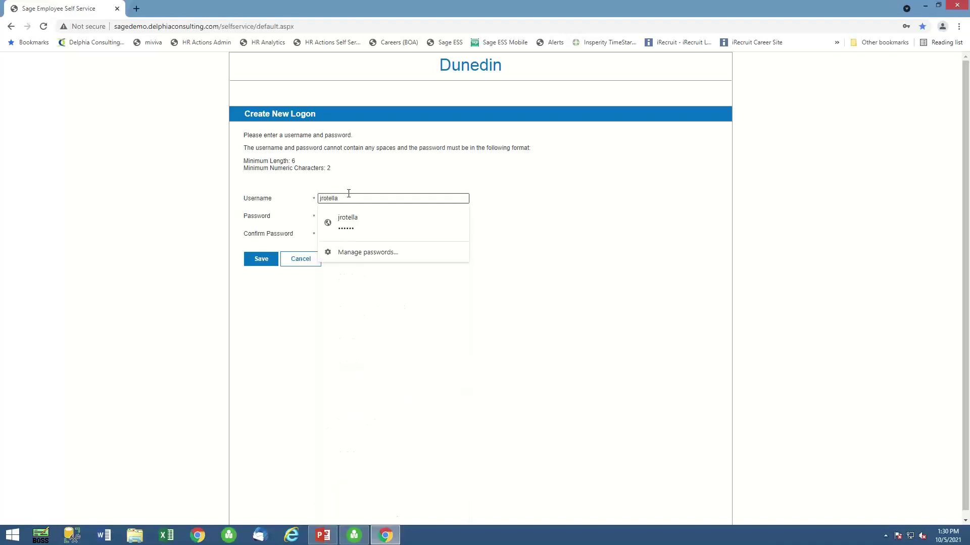
Fill in a new username, the account password and its matching confirmation.
left_click(566, 246)
left_click(349, 214)
type("*")
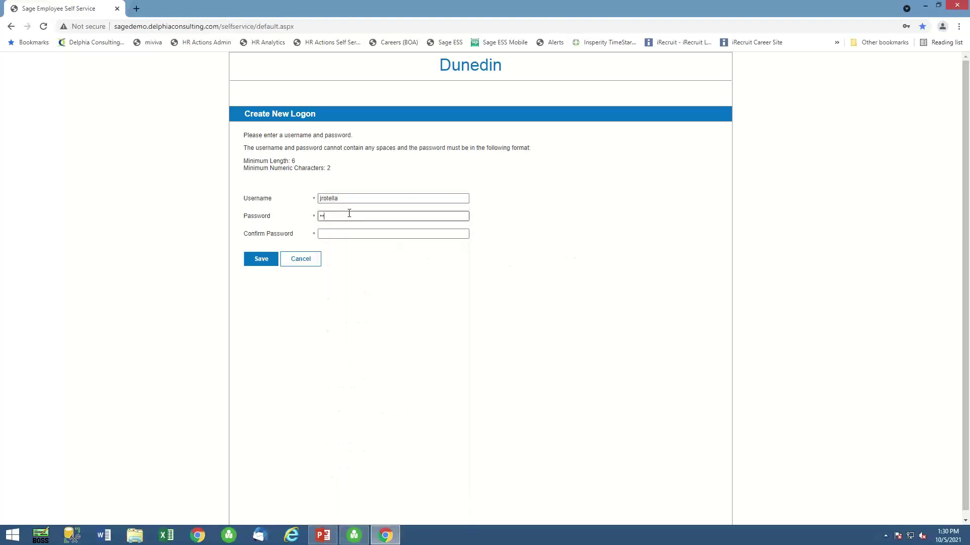
type("*")
left_click(340, 232)
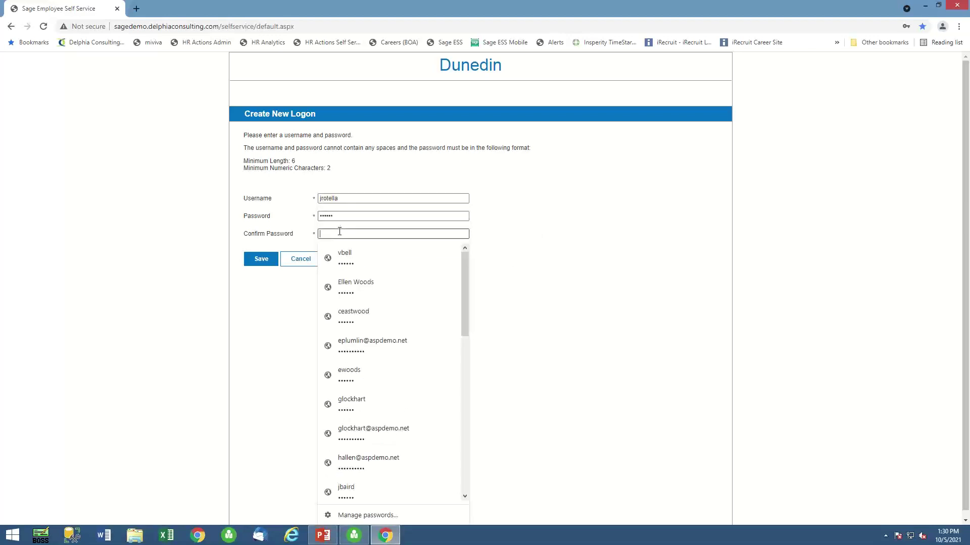
left_click(331, 217)
key("ctrl+a")
type("**")
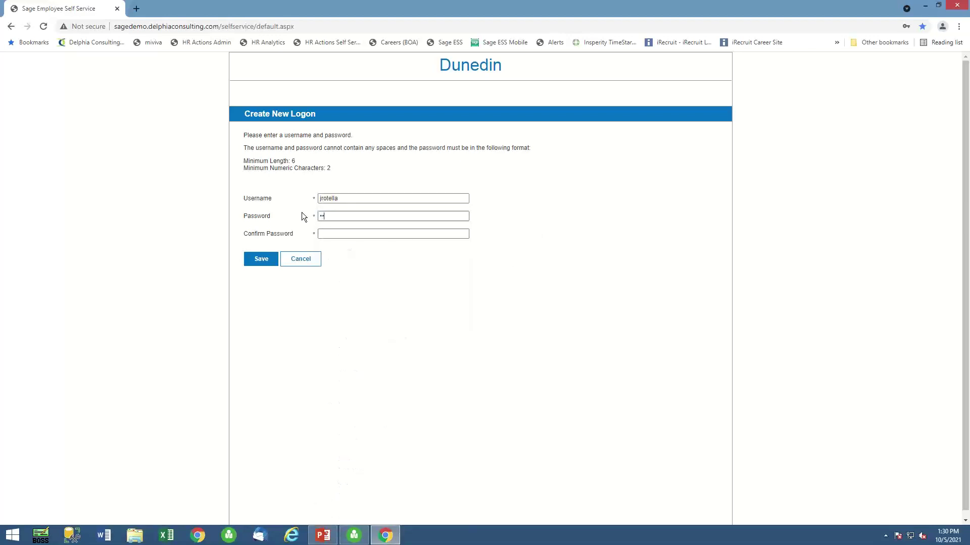
type("****")
left_click(339, 233)
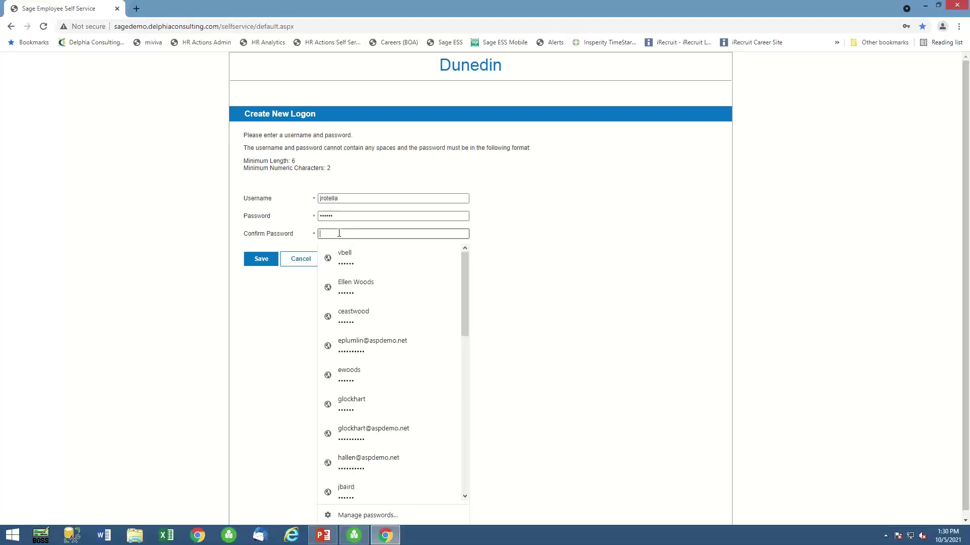
type("**")
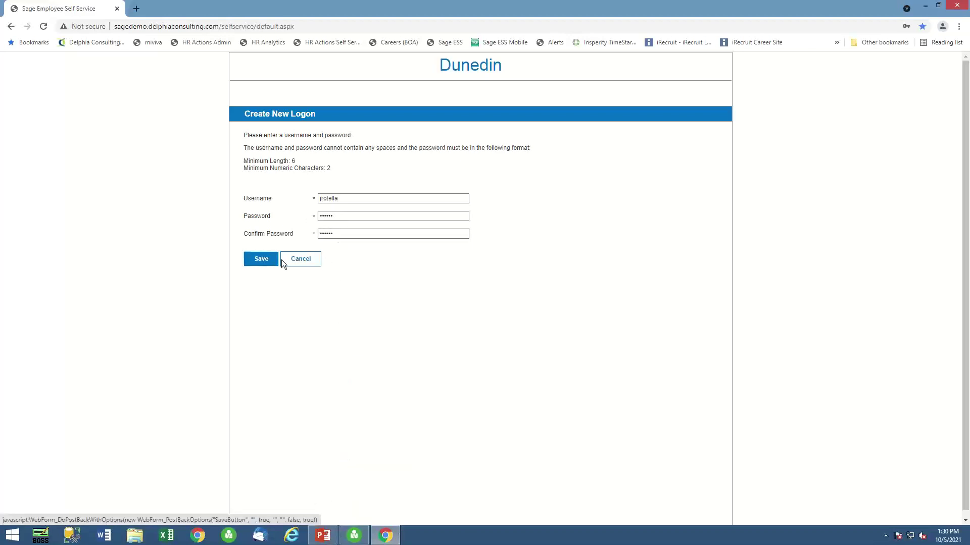
Save the new logon and bring up the employee's nine Not Started onboarding forms.
left_click(271, 260)
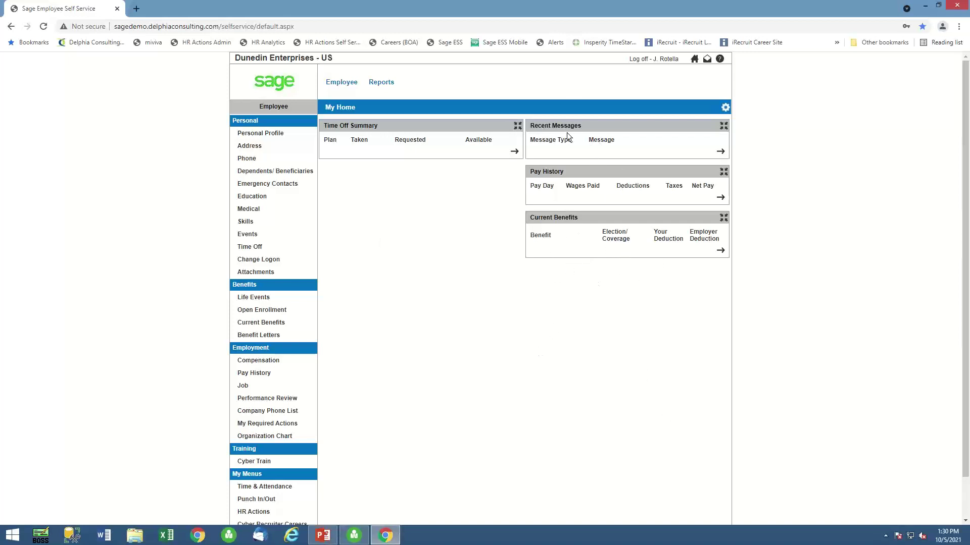
scroll(444, 301, "down", 1)
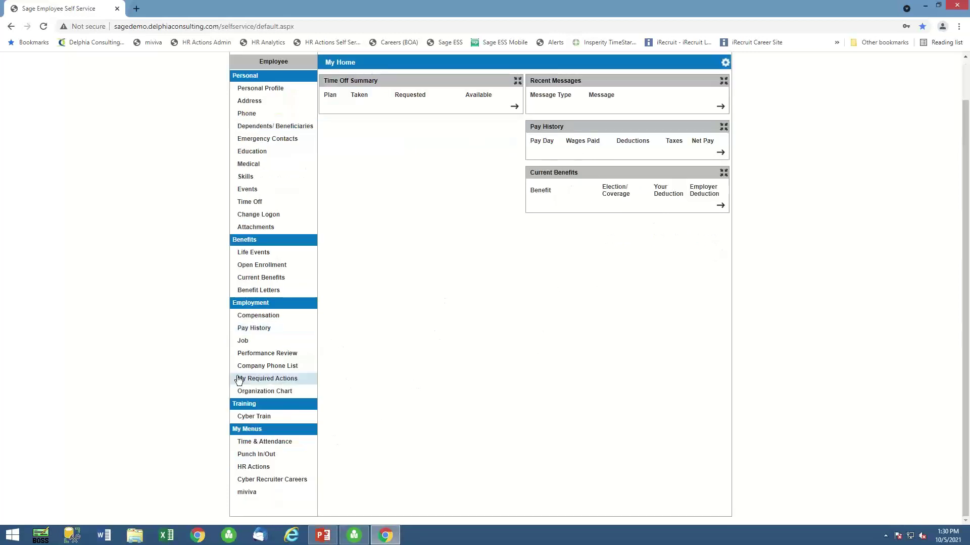
left_click(258, 383)
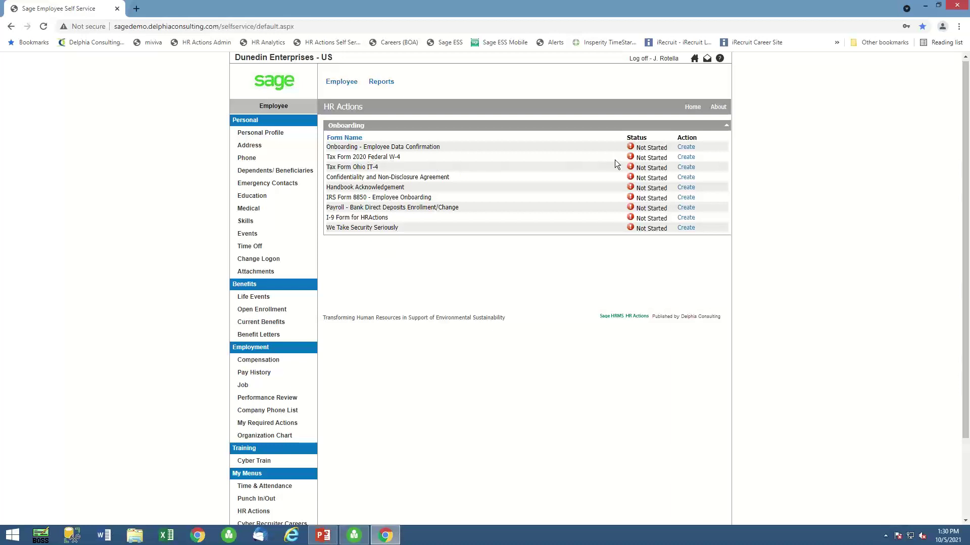
Clear the highlighted text on the HR Actions page.
left_click_drag(361, 168, 385, 147)
left_click(389, 161)
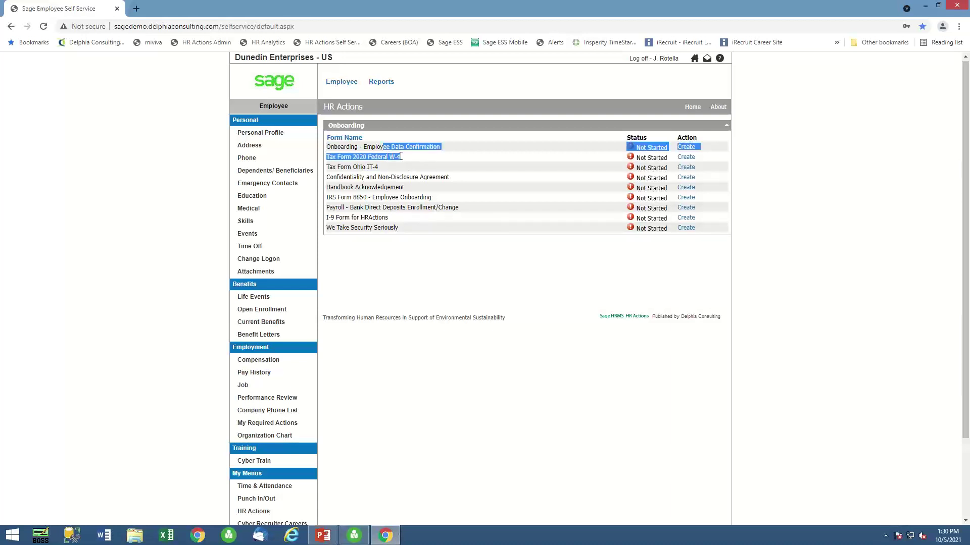
left_click(419, 160)
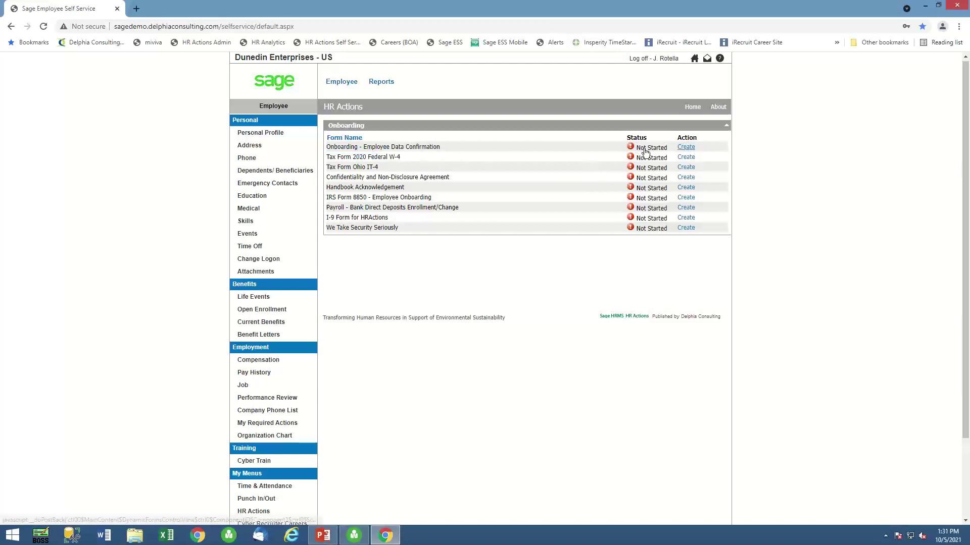
Start the Employee Data Confirmation form and set its effective date to October 5.
left_click(686, 148)
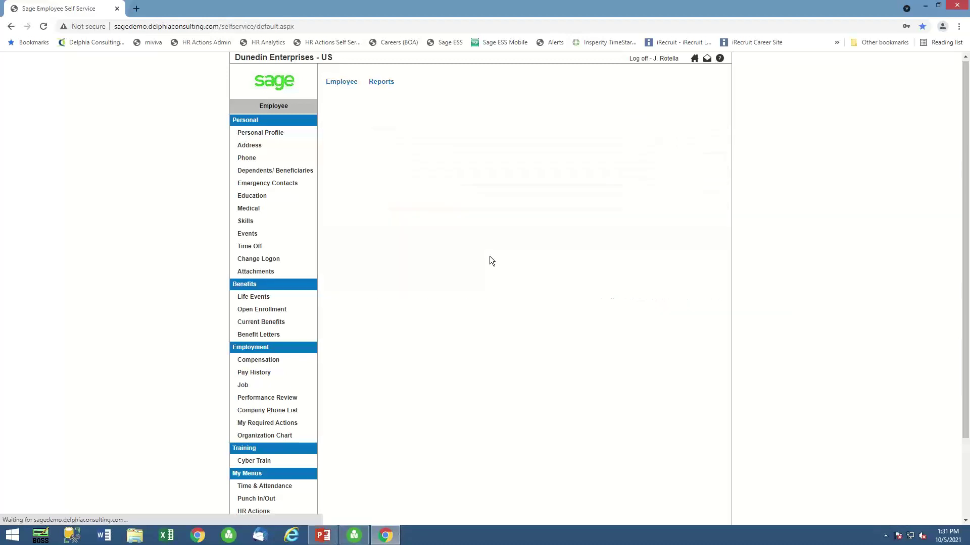
scroll(485, 292, "down", 3)
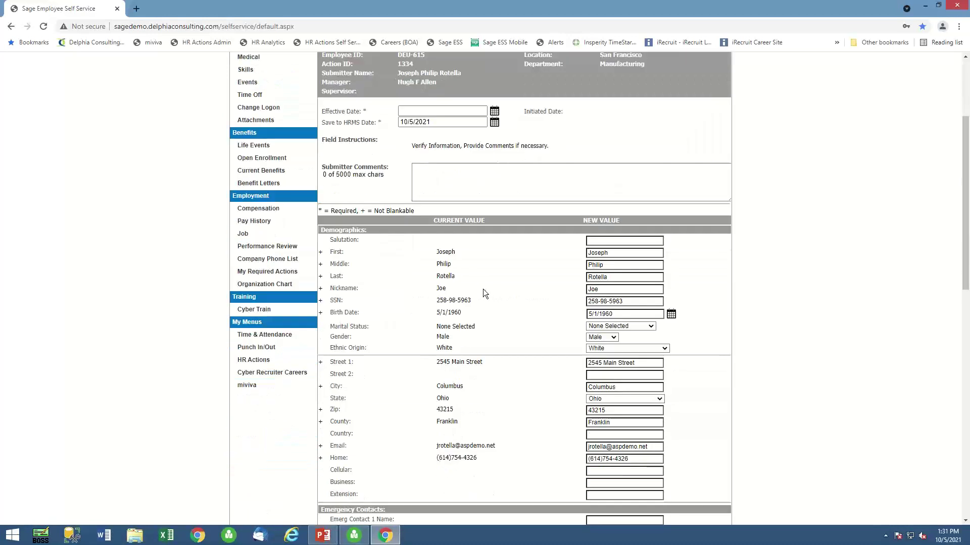
left_click(494, 112)
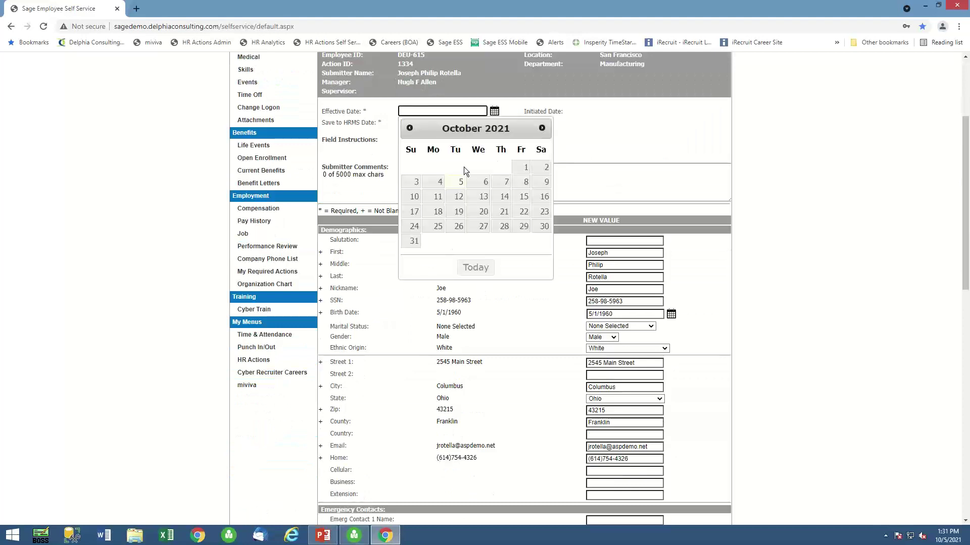
left_click(459, 182)
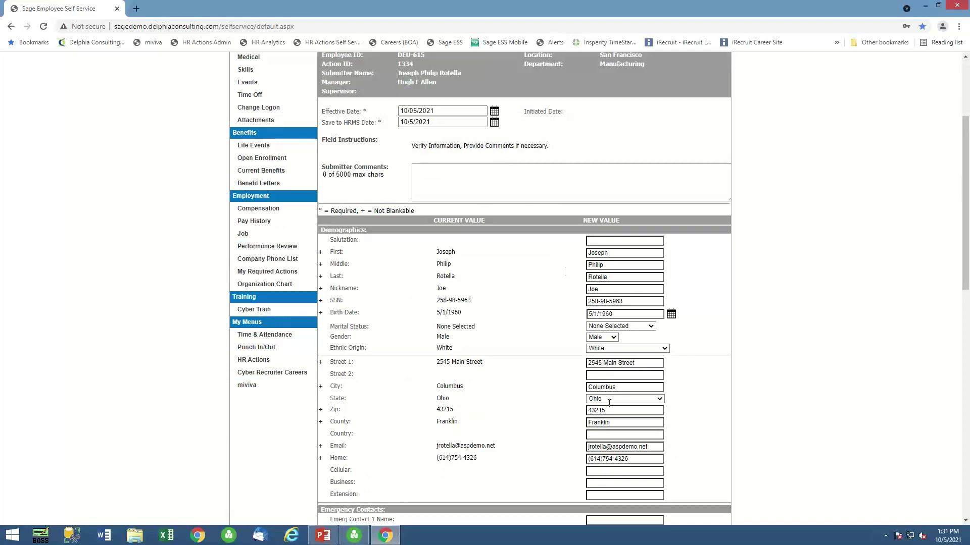
Add 'Apt 5' as the second street line and set marital status to Married.
scroll(525, 429, "down", 3)
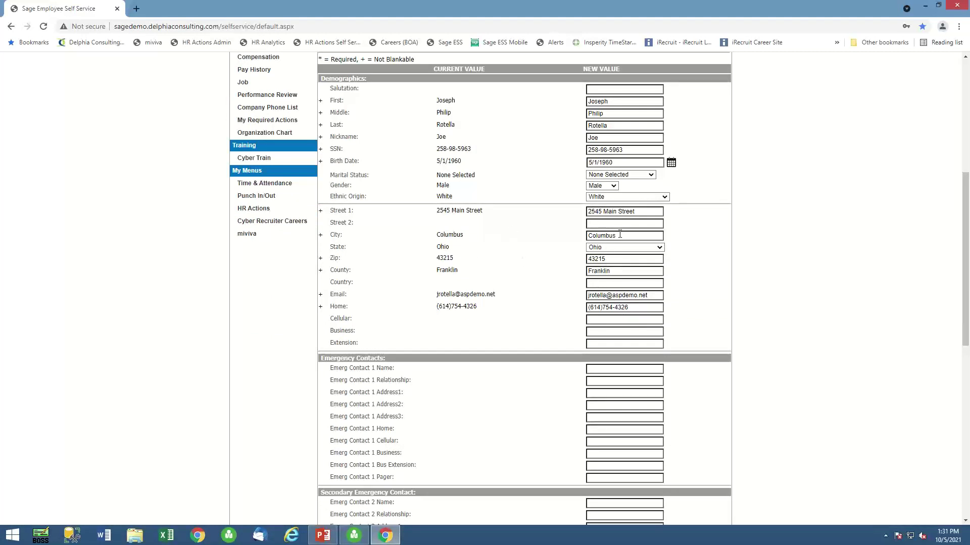
left_click(632, 224)
type("Apt 5")
left_click(650, 174)
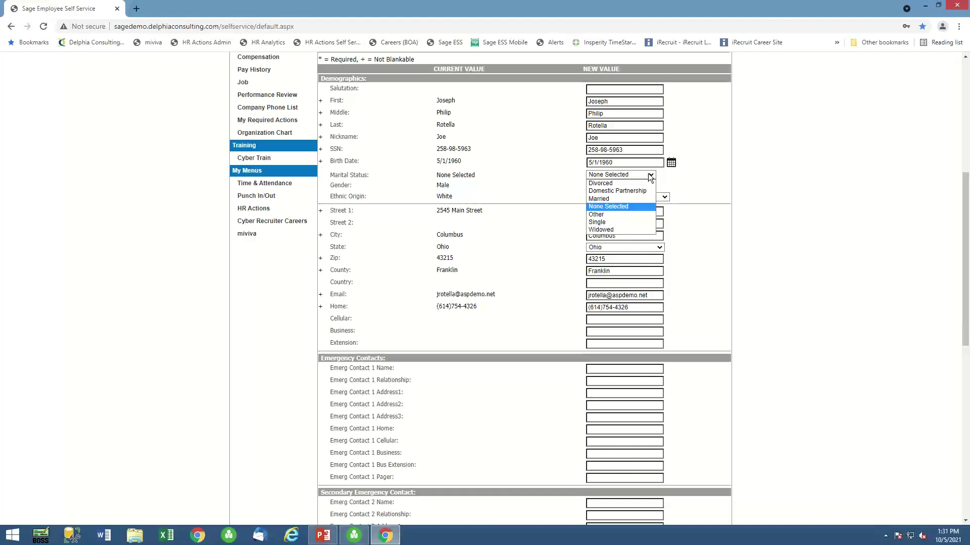
left_click(601, 199)
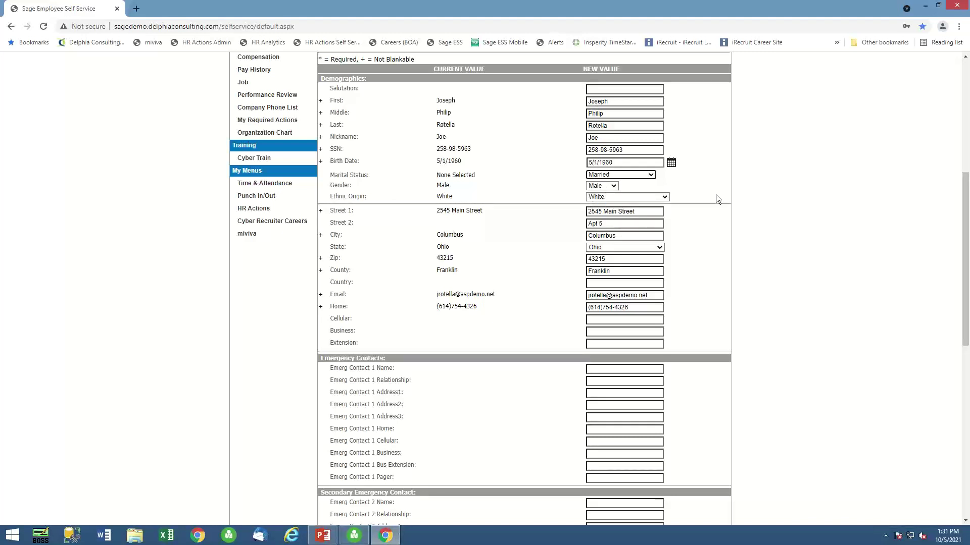
Submit the data confirmation form with Initiate Action, creating action 1334.
scroll(559, 327, "down", 4)
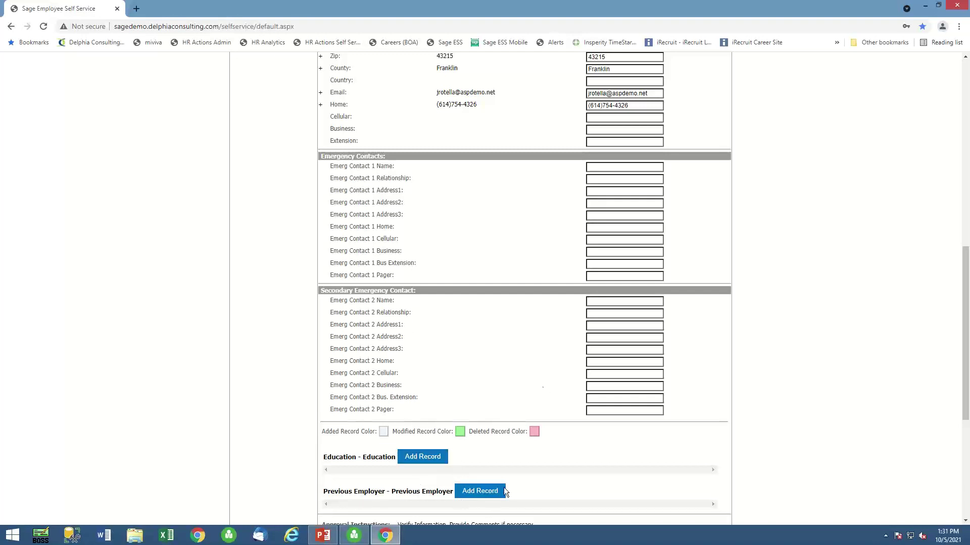
scroll(556, 347, "down", 4)
left_click(591, 518)
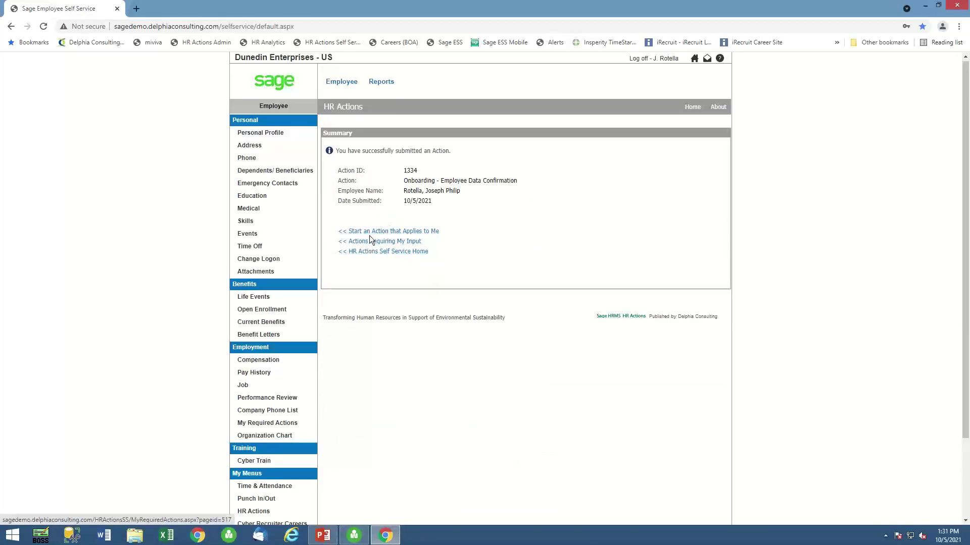
Create a 2020 Federal W-4 and set Step 1(c) to Married filing jointly.
left_click(364, 241)
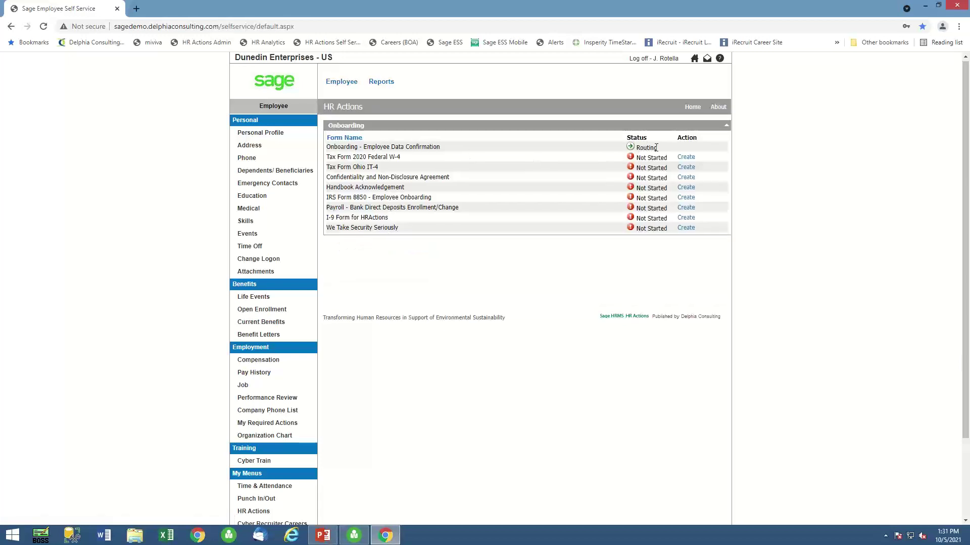
left_click(686, 157)
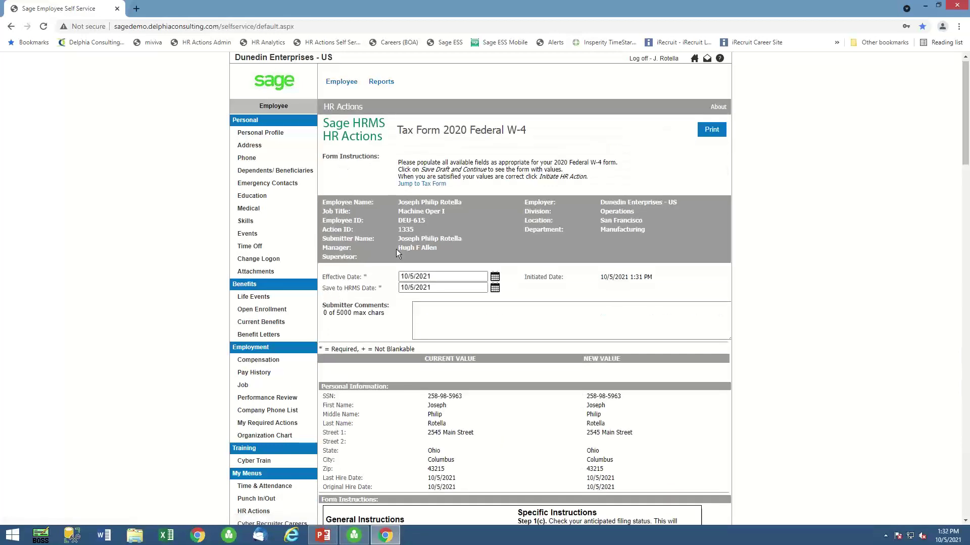
scroll(518, 360, "down", 4)
scroll(518, 361, "down", 1)
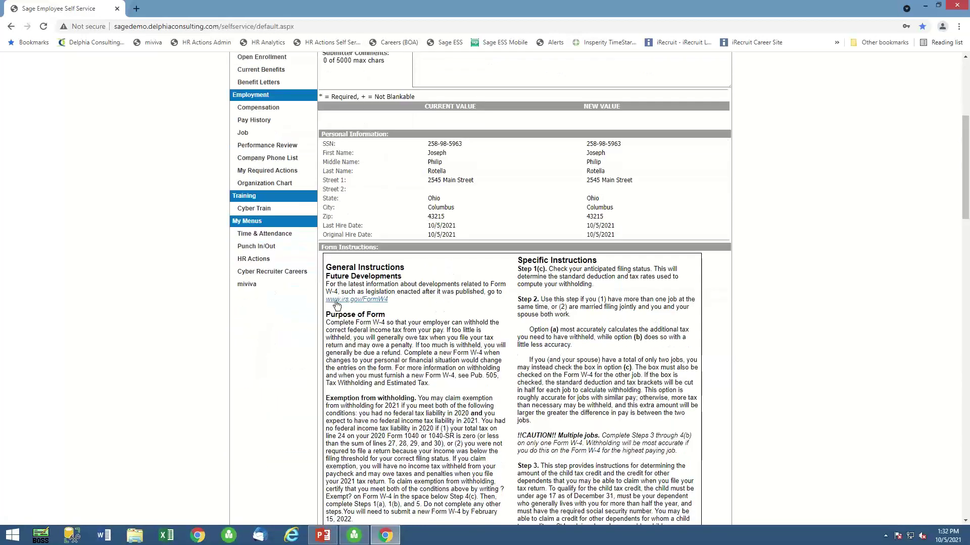
scroll(442, 345, "down", 8)
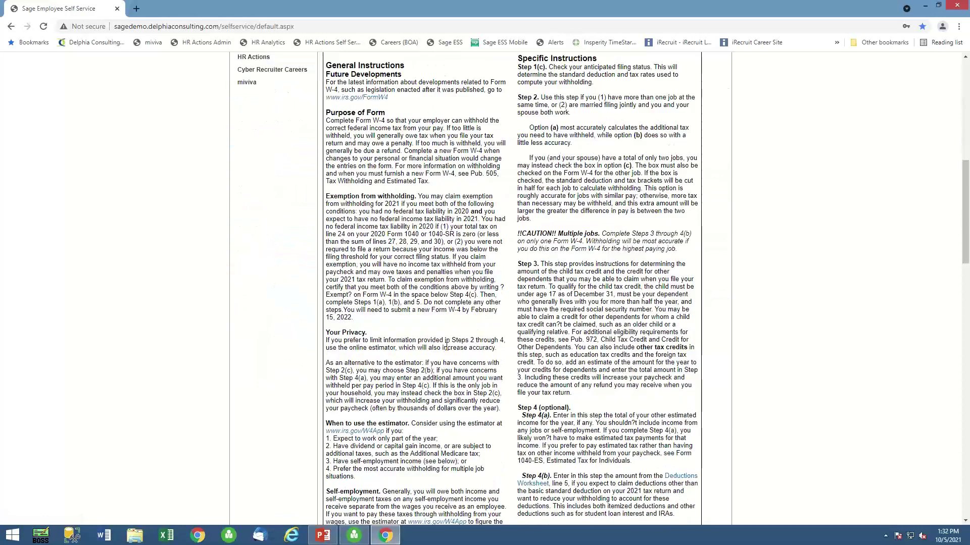
scroll(446, 347, "down", 5)
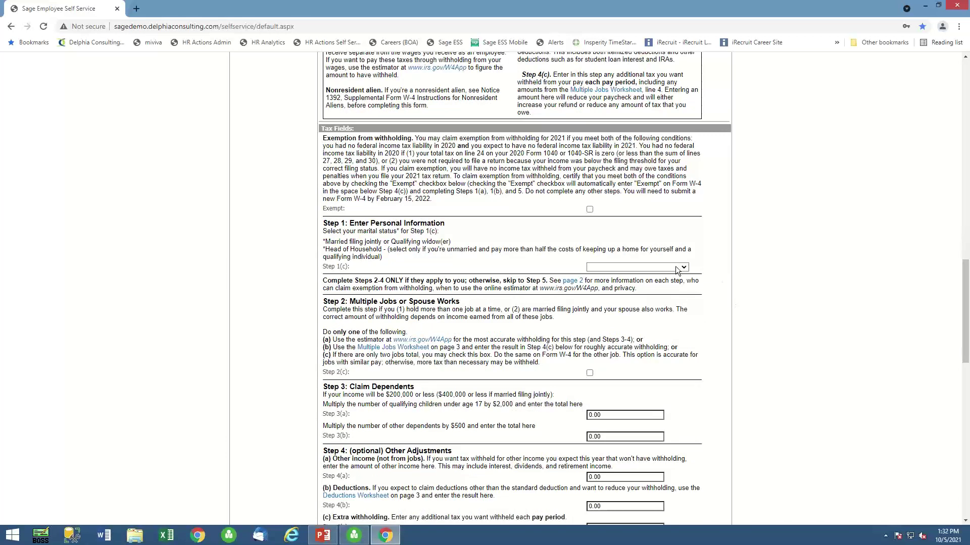
left_click(684, 268)
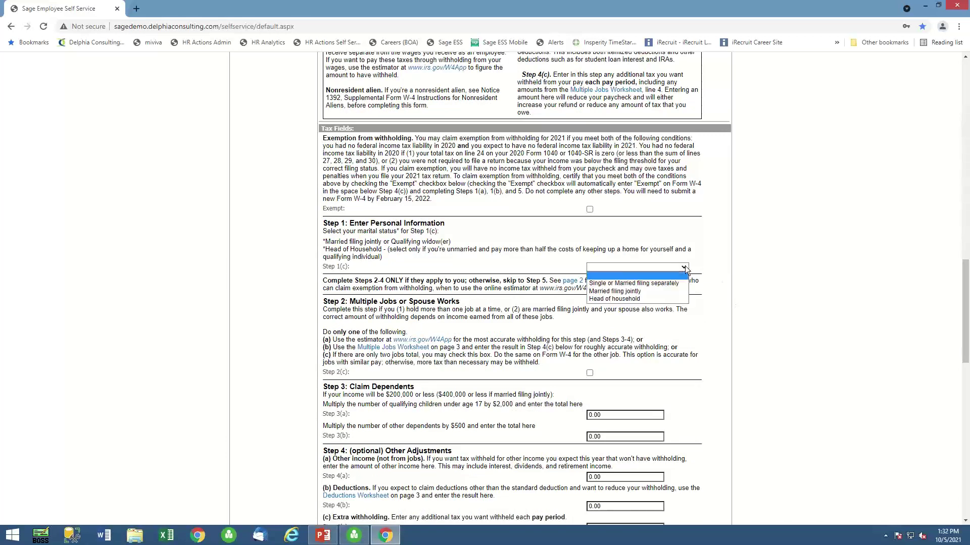
left_click(607, 291)
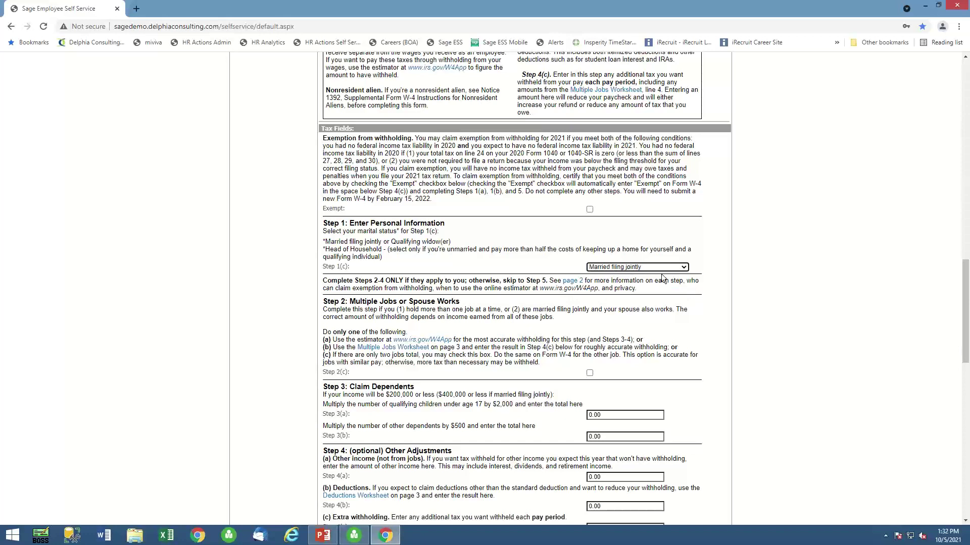
Clear the Step 4(c) 0.00 extra withholding and type the employee's name as signature.
scroll(573, 320, "down", 4)
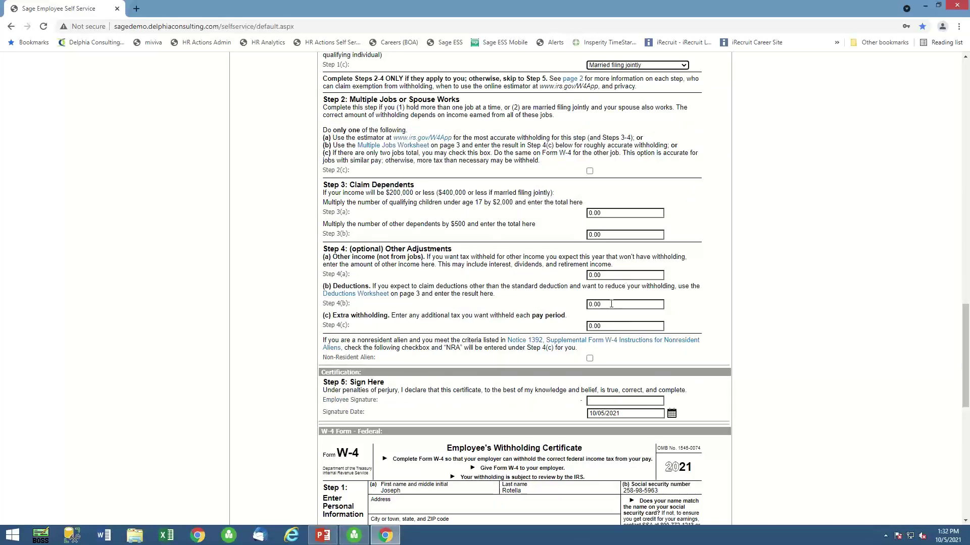
left_click_drag(616, 325, 587, 327)
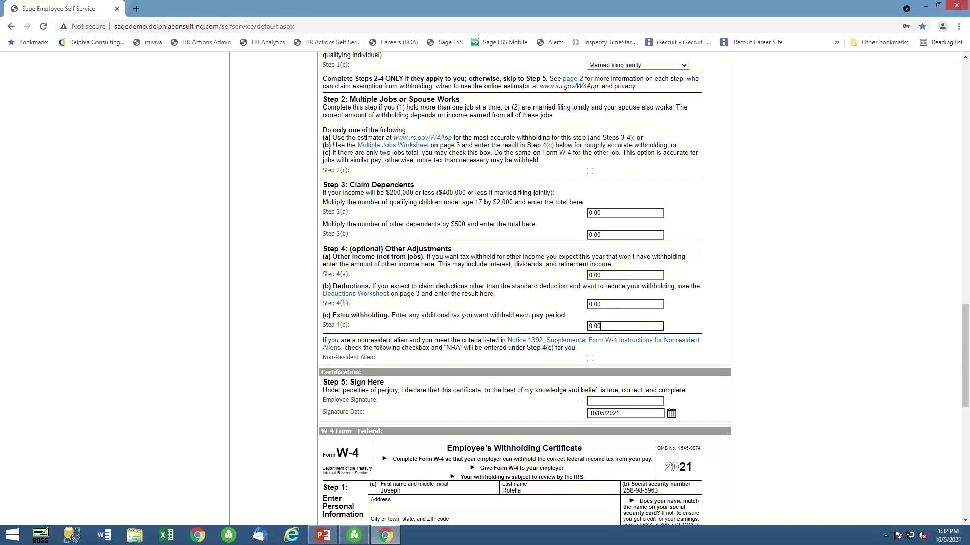
key("BackSpace")
left_click(603, 401)
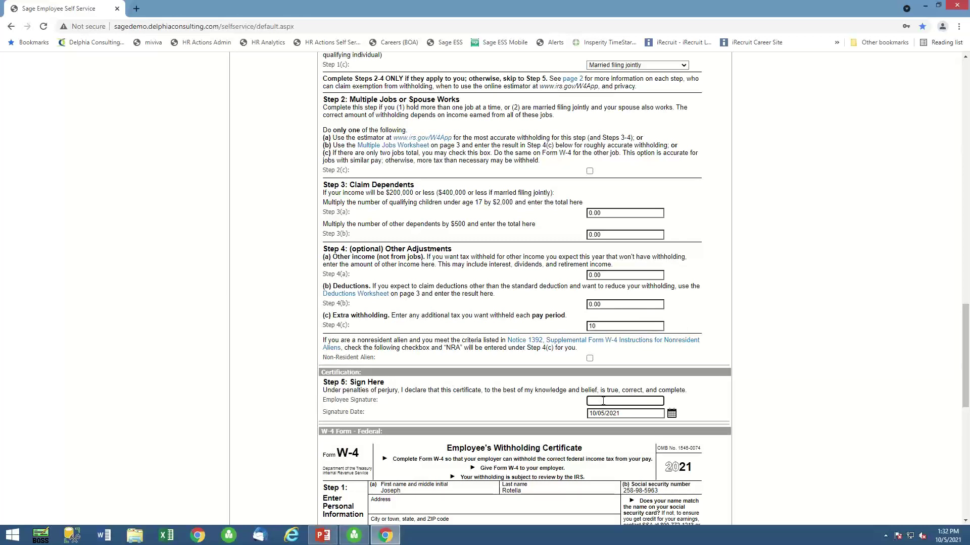
scroll(502, 397, "down", 5)
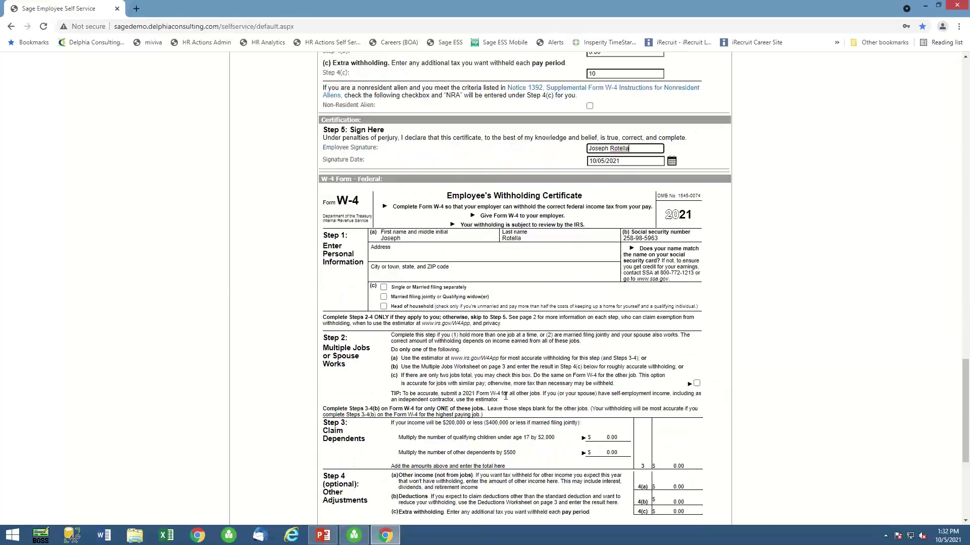
scroll(592, 400, "down", 4)
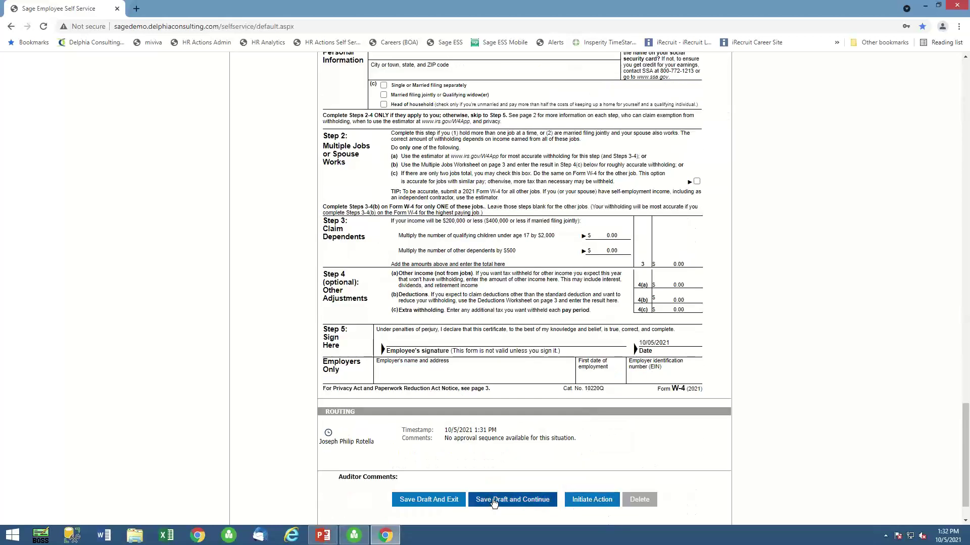
Save the W-4 draft, review the filled preview, and submit it as action 1335.
left_click(492, 499)
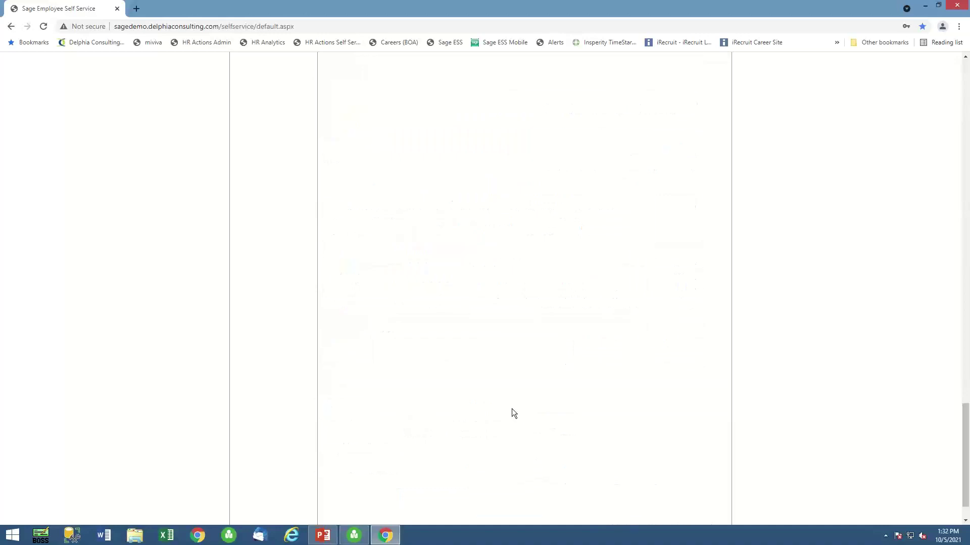
scroll(552, 399, "down", 15)
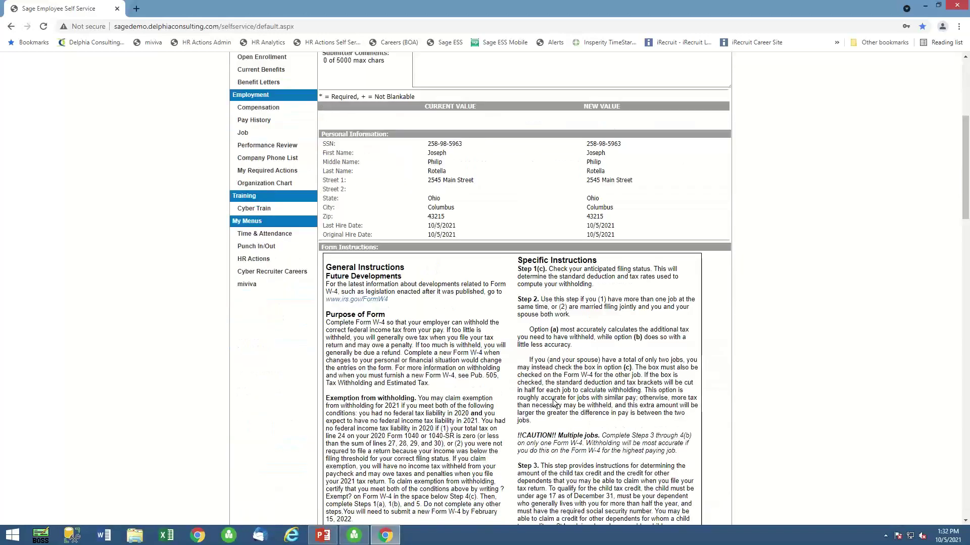
scroll(575, 401, "down", 5)
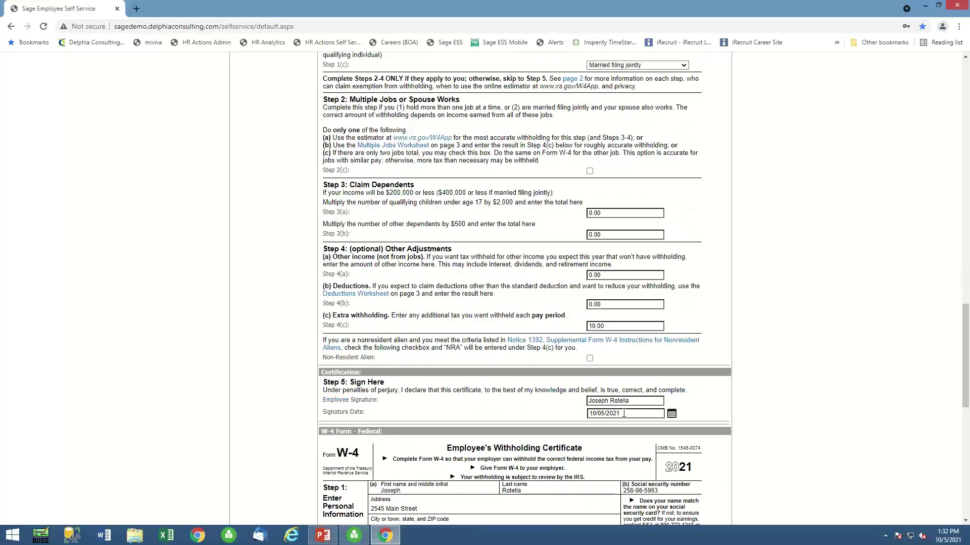
scroll(624, 413, "down", 5)
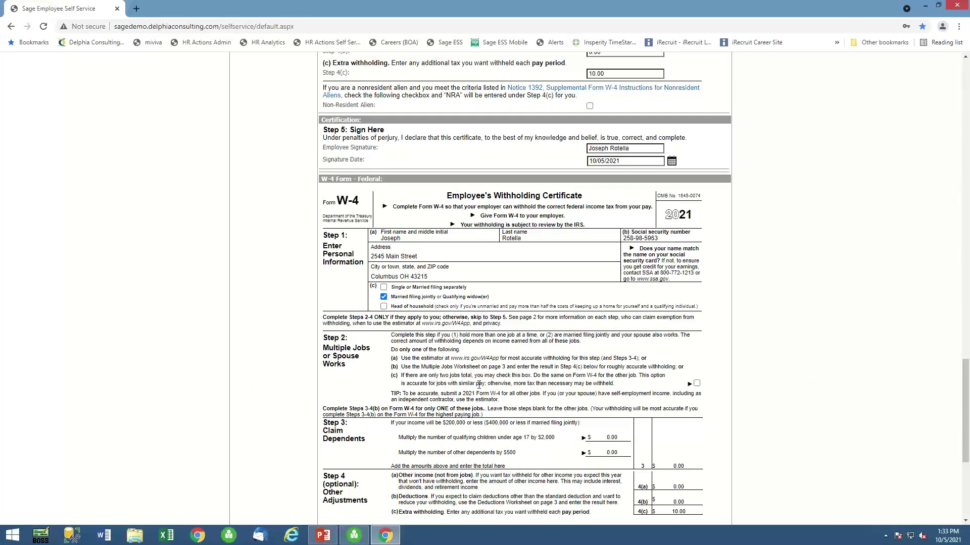
scroll(478, 385, "down", 3)
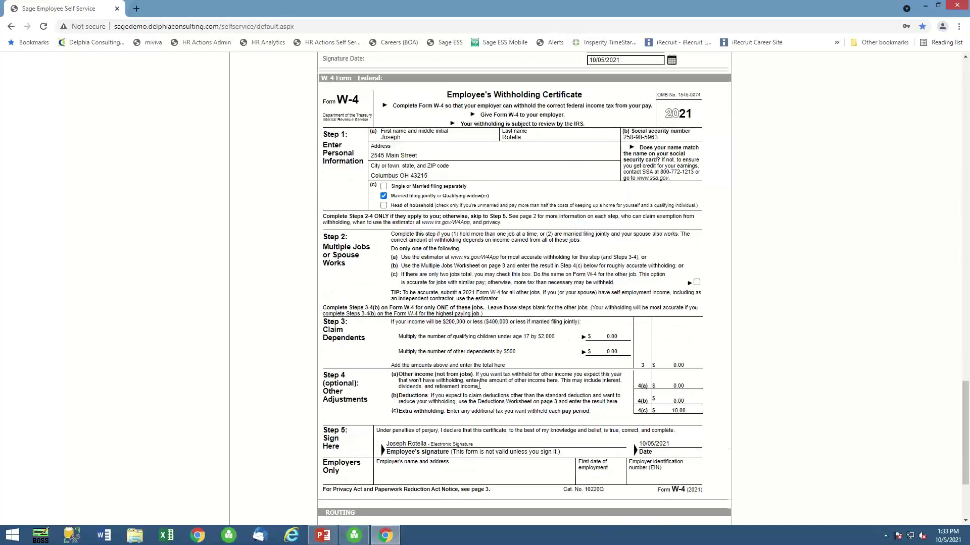
scroll(435, 507, "down", 2)
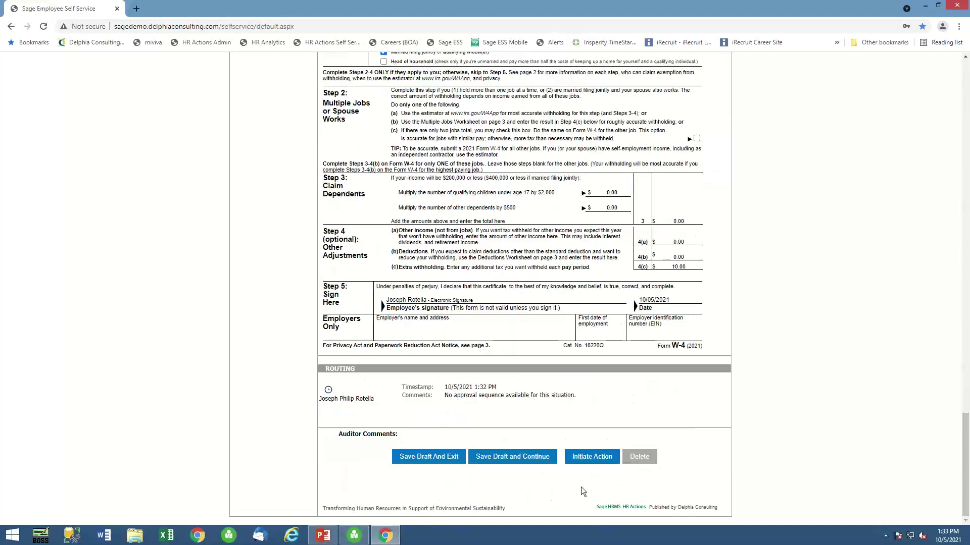
left_click(596, 458)
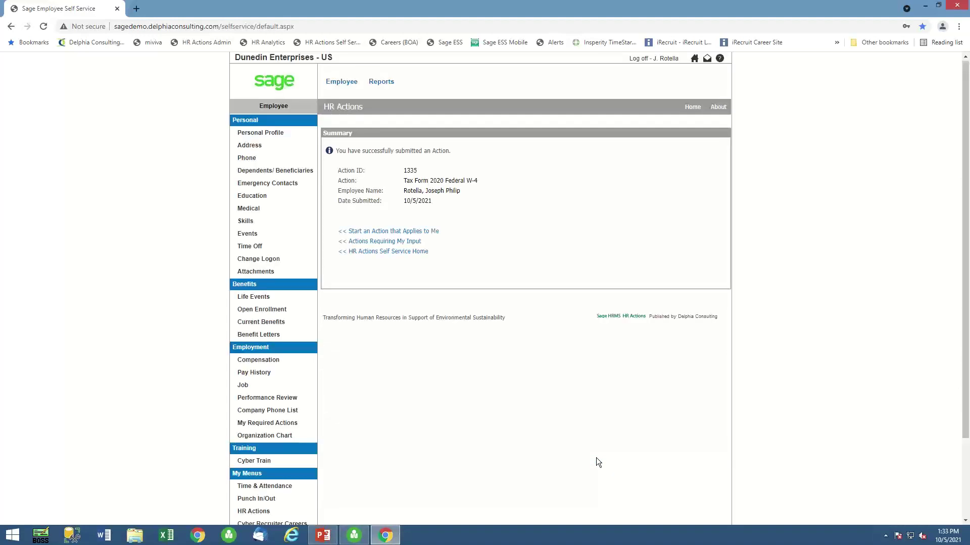
Create a new I-9 Form for HRActions (action 1336) from Actions Requiring My Input.
left_click(373, 243)
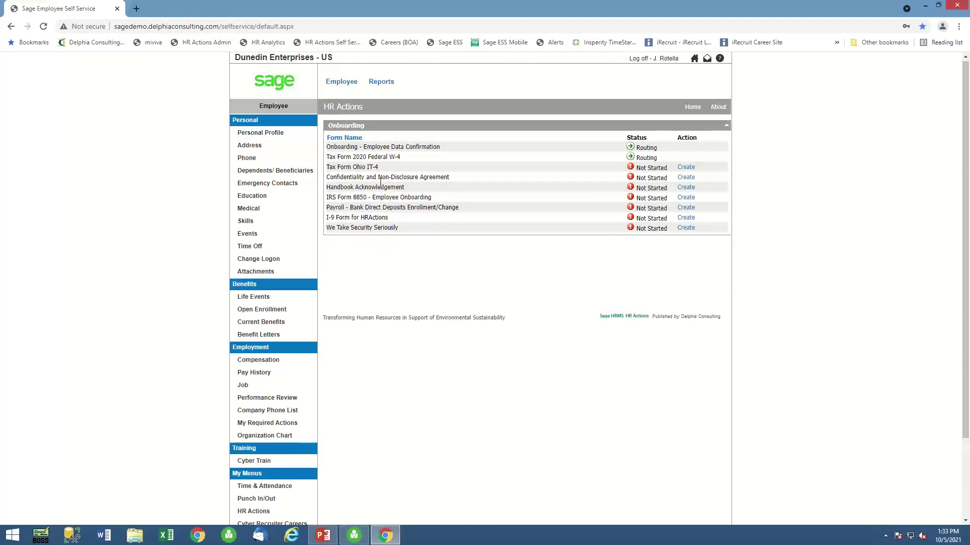
left_click(687, 219)
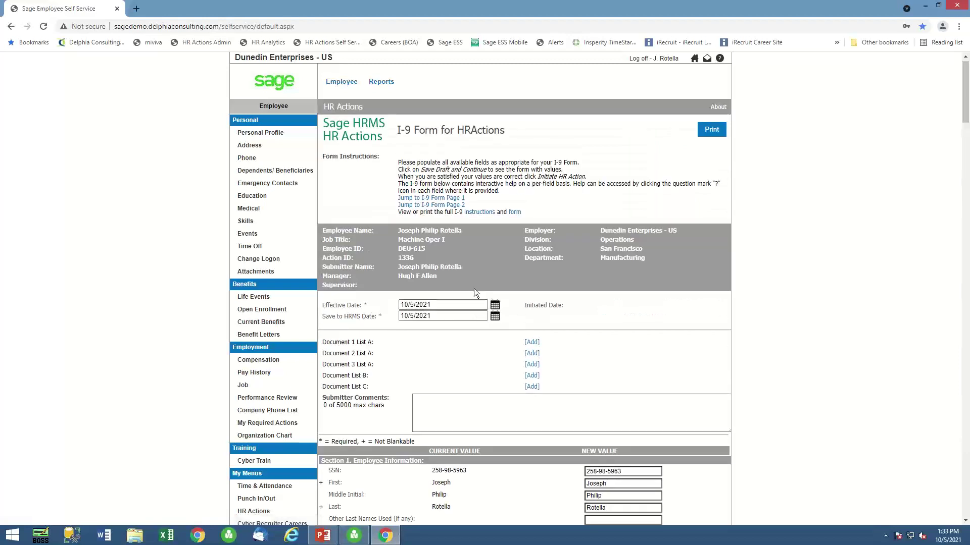
scroll(473, 293, "down", 1)
scroll(474, 291, "down", 3)
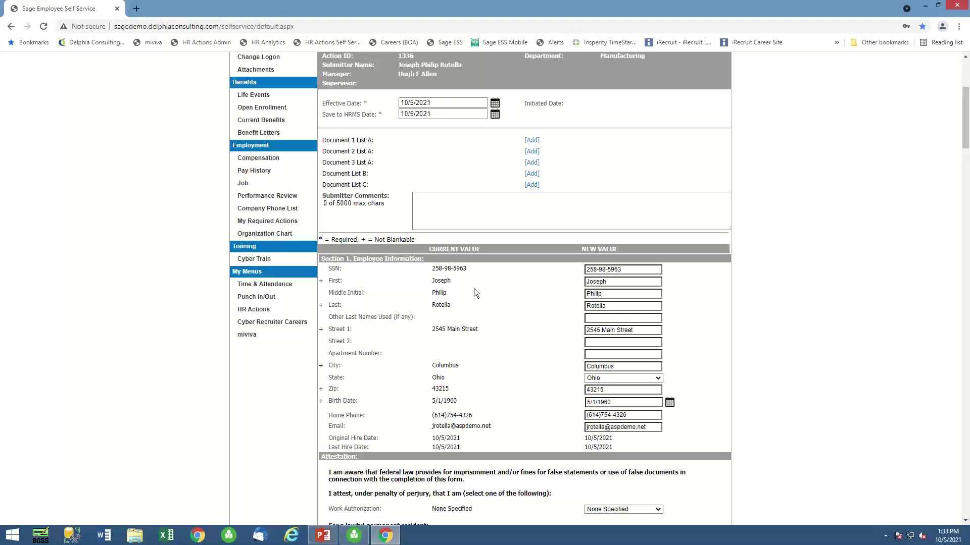
Set I-9 work authorization to US Citizen and type the employee's name as signature.
scroll(474, 289, "down", 5)
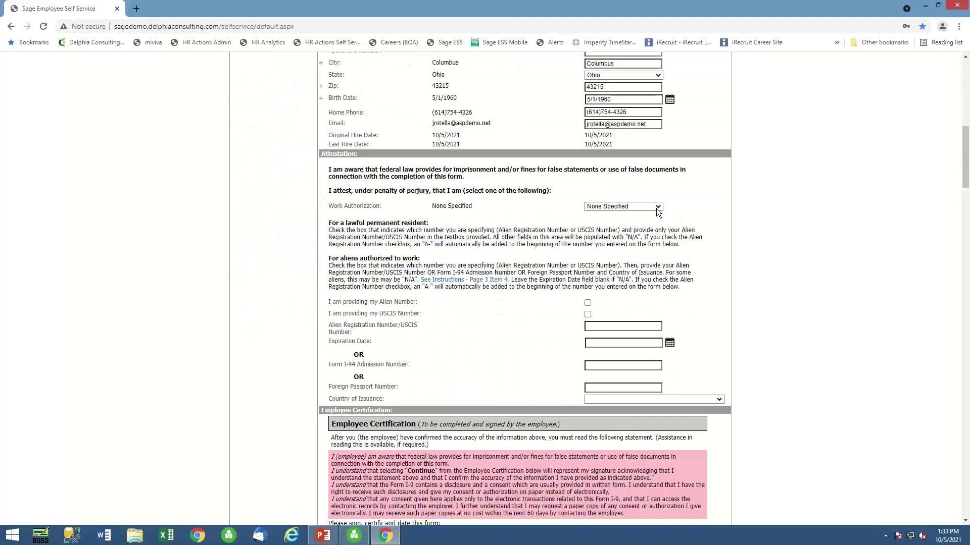
left_click(661, 207)
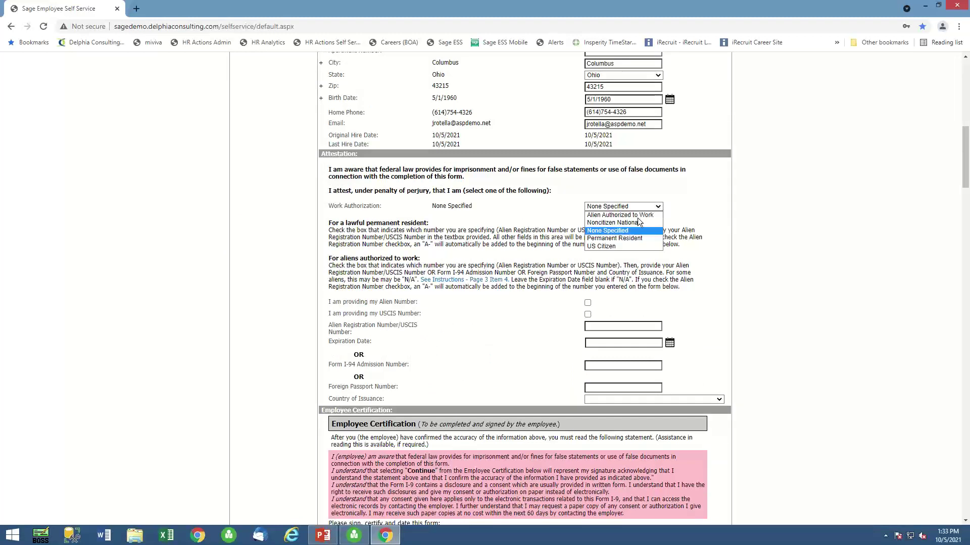
left_click(622, 246)
scroll(752, 314, "down", 4)
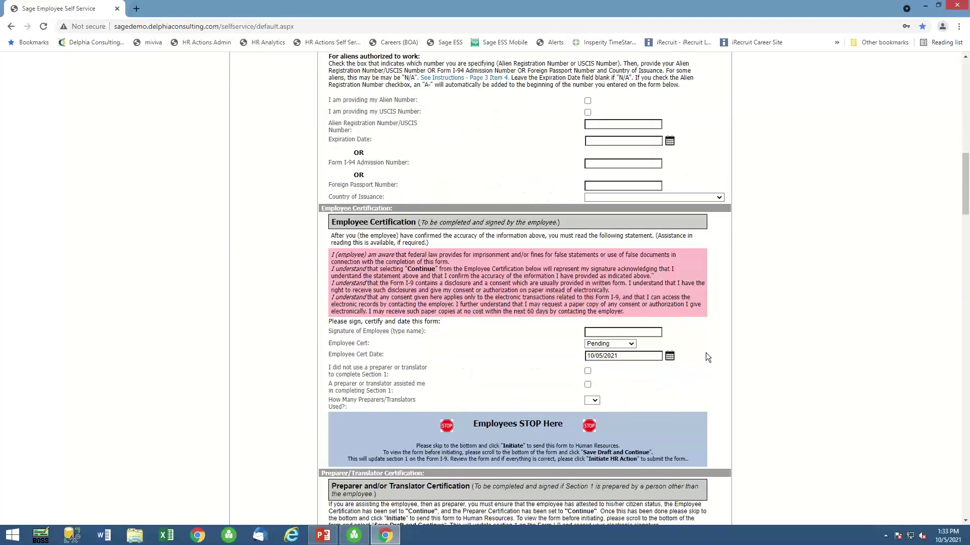
left_click(603, 333)
Set Employee Cert to Continue and tick 'I did not use a preparer or translator'.
left_click(632, 344)
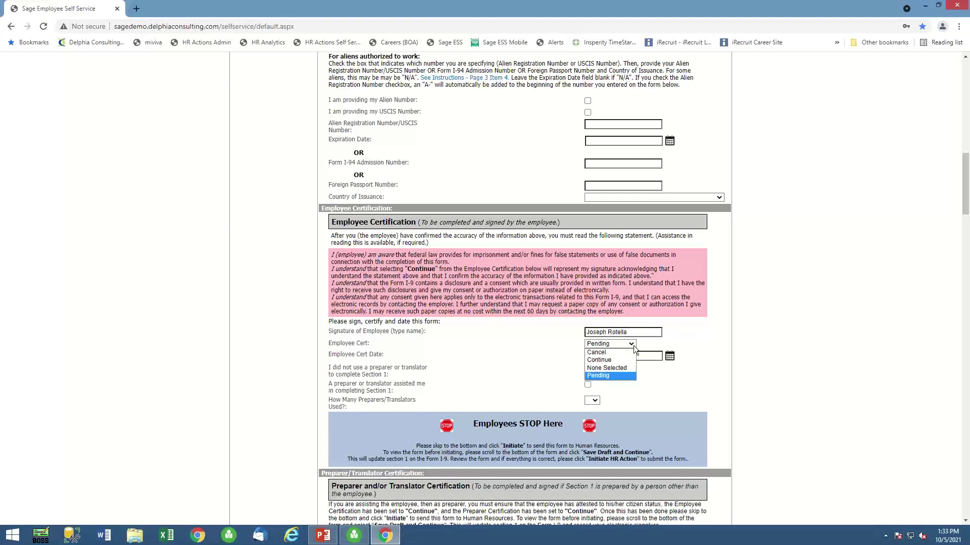
left_click(607, 359)
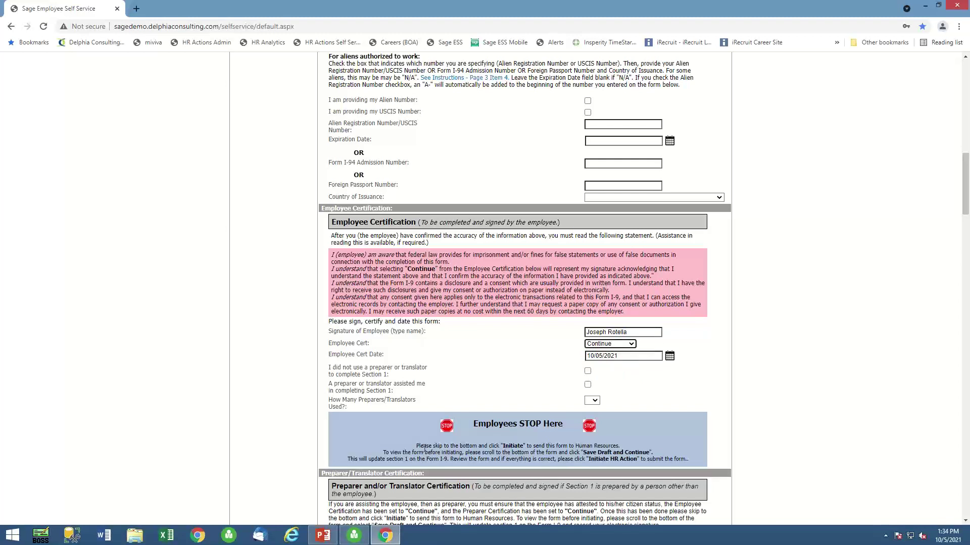
left_click(588, 371)
Save the I-9 for action 1336 as a draft and attempt Initiate Action.
scroll(886, 451, "down", 20)
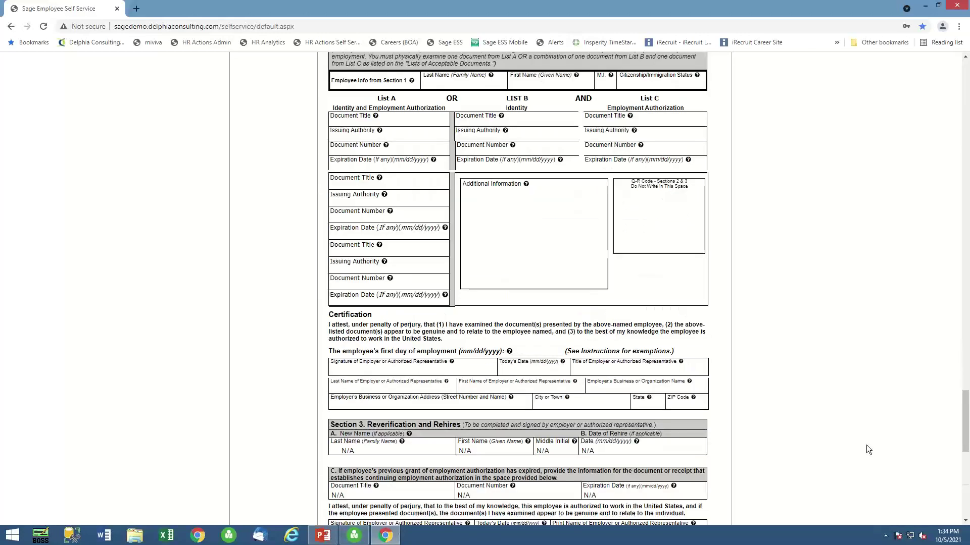
scroll(868, 450, "down", 10)
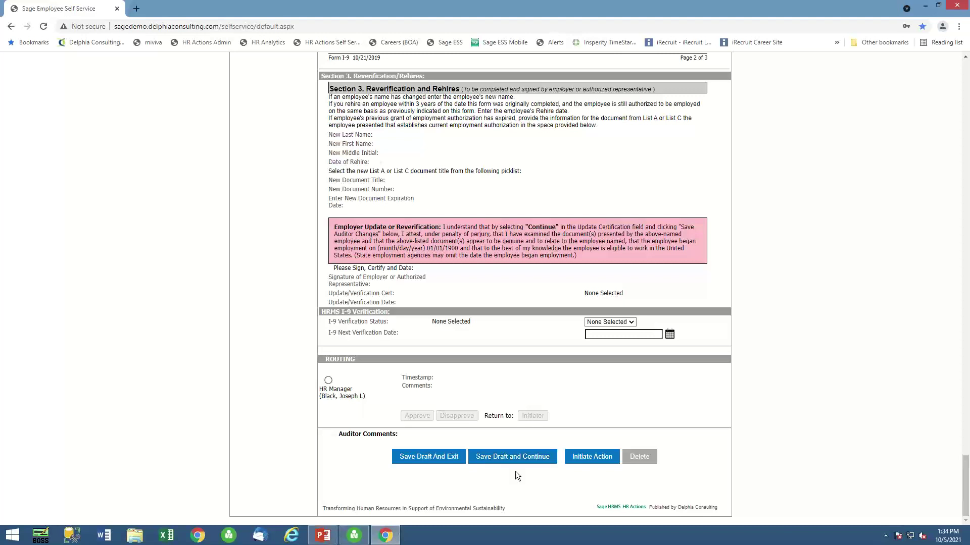
left_click(513, 457)
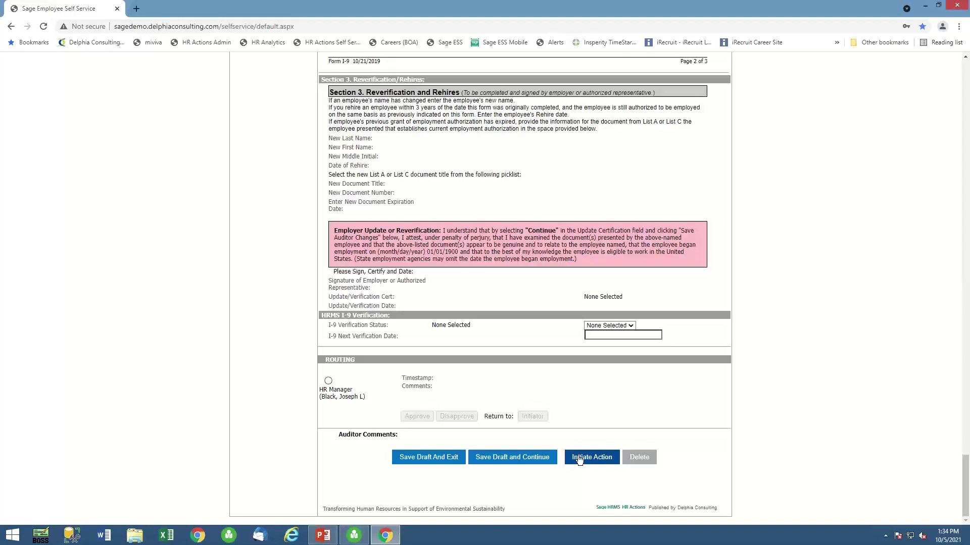
left_click(579, 458)
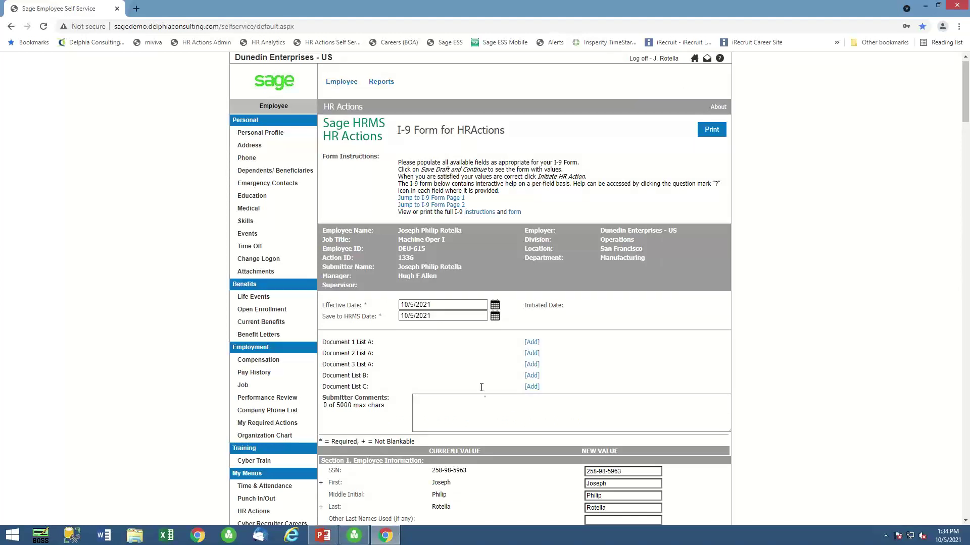
Review I-9 page 1, checking last name and apartment number, then submit action 1336.
left_click(428, 198)
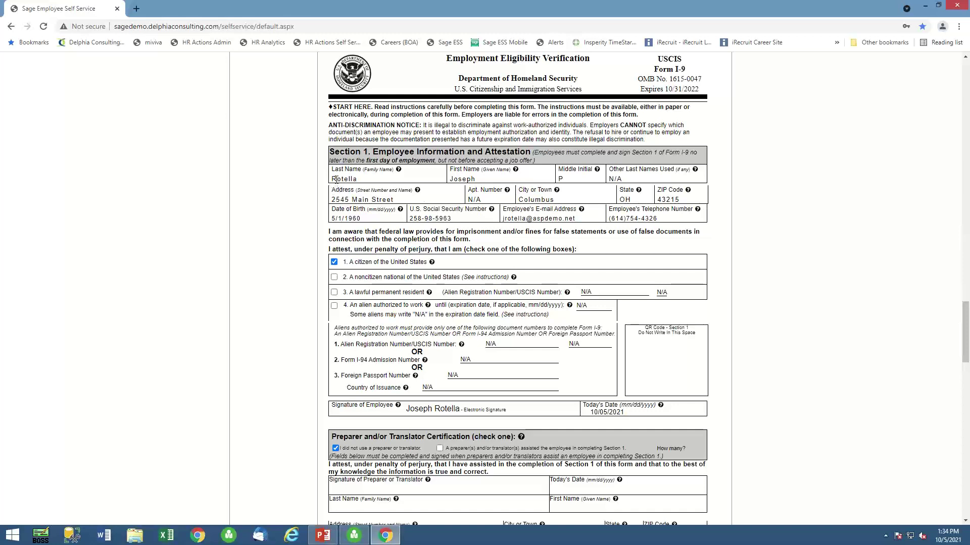
left_click_drag(332, 179, 365, 185)
left_click_drag(484, 198, 467, 199)
scroll(533, 408, "down", 3)
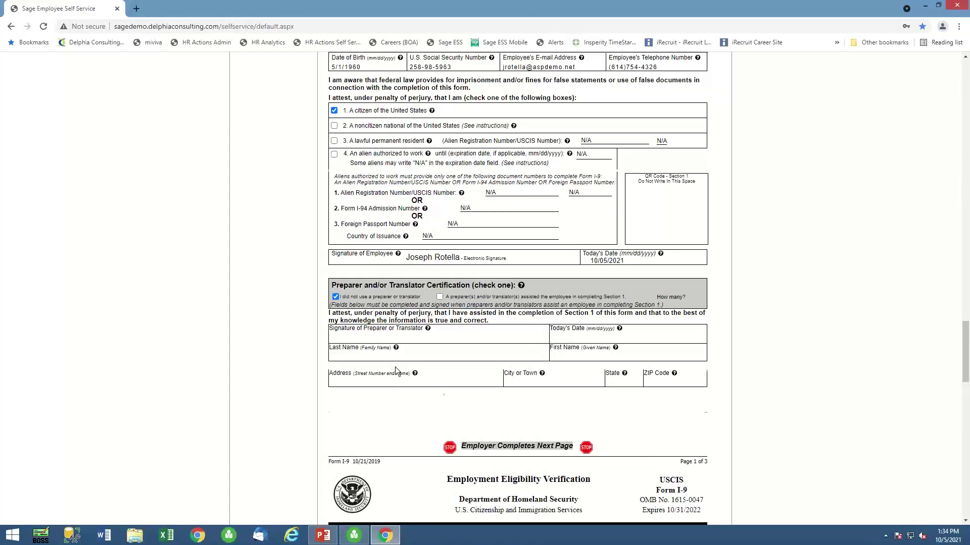
scroll(395, 365, "down", 2)
scroll(395, 366, "down", 20)
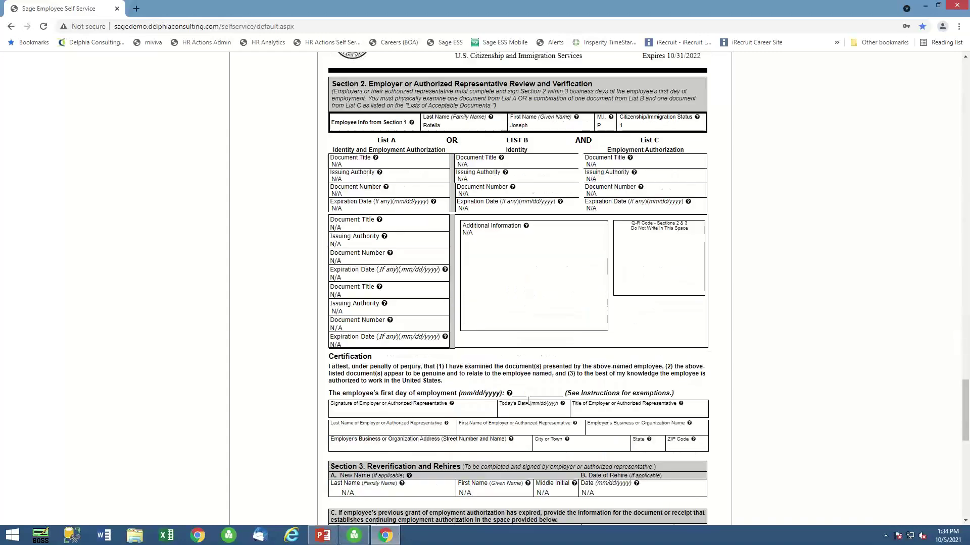
left_click(595, 456)
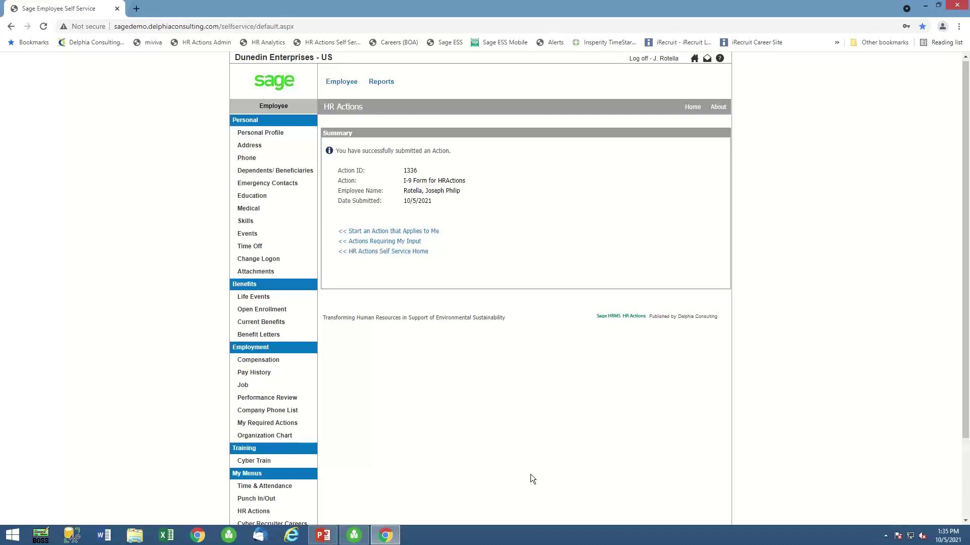
Check the Onboarding list showing the I-9 routing, then go back to the HR Actions home page.
left_click(387, 241)
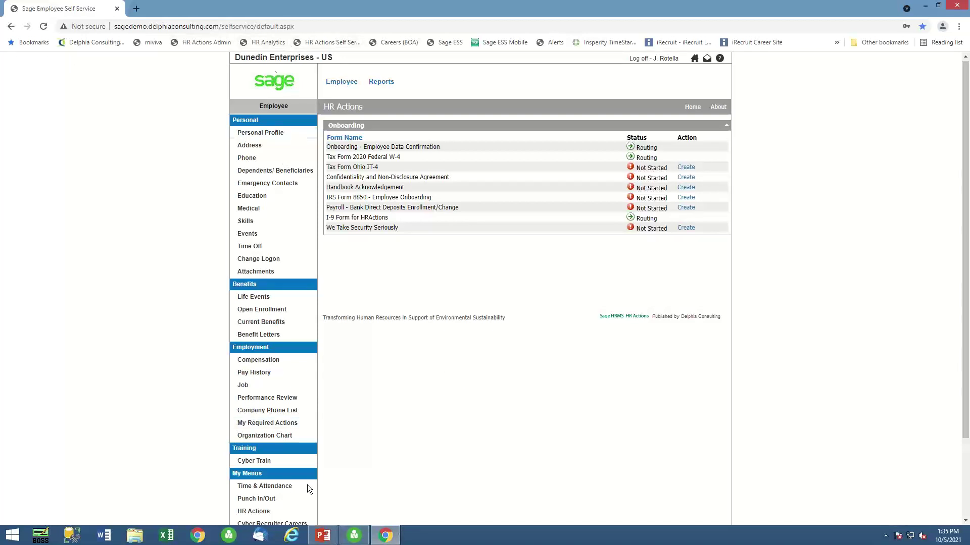
scroll(259, 477, "down", 3)
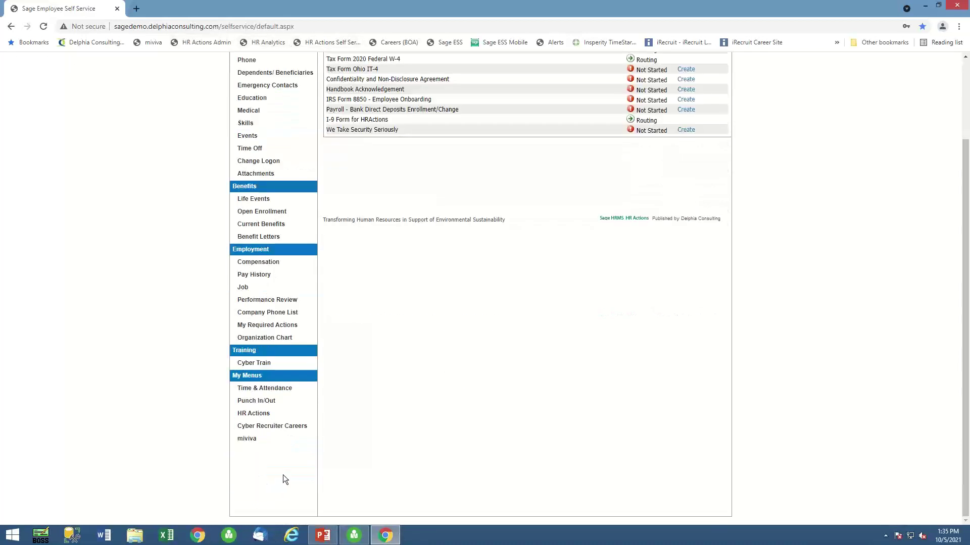
left_click(254, 414)
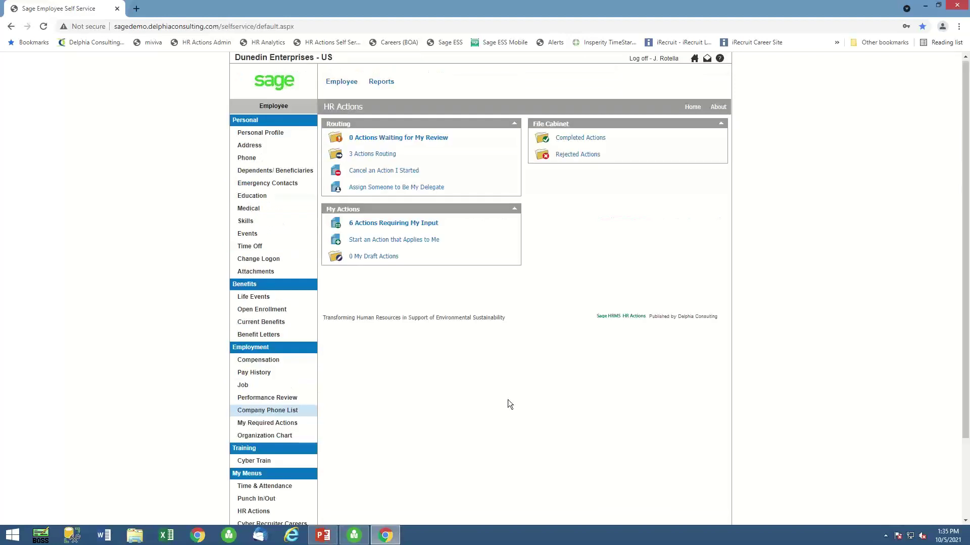
Load the HR Actions Admin site in a new tab and log in with the administrator's saved login.
left_click(136, 9)
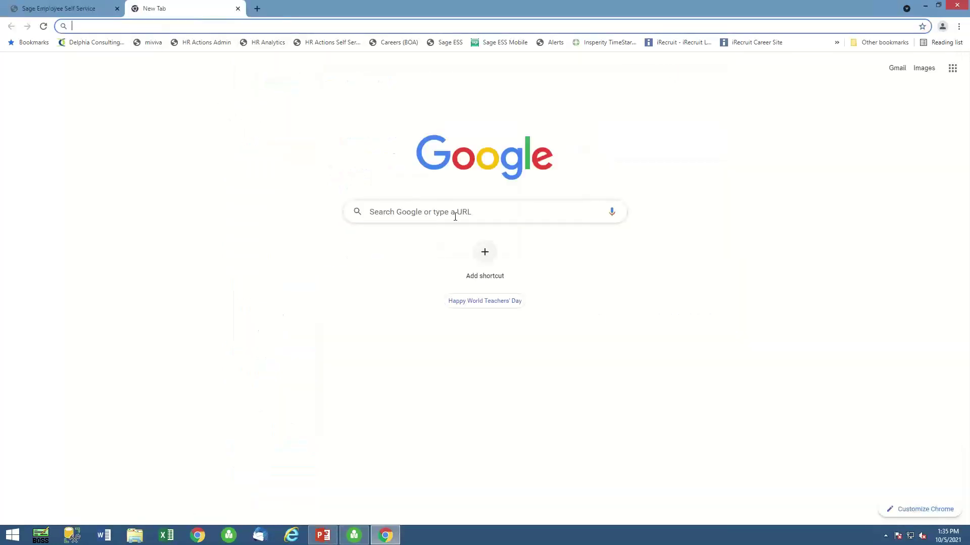
left_click(202, 41)
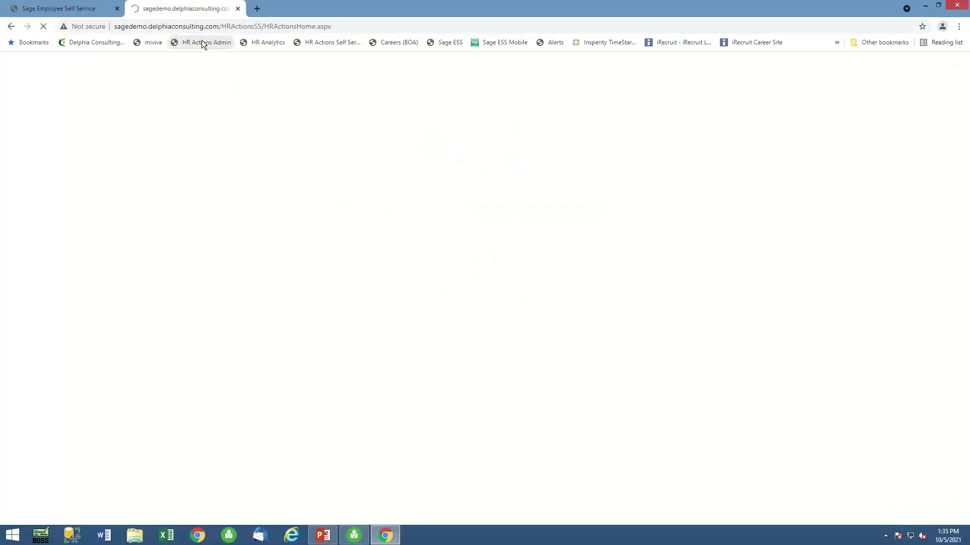
left_click(117, 8)
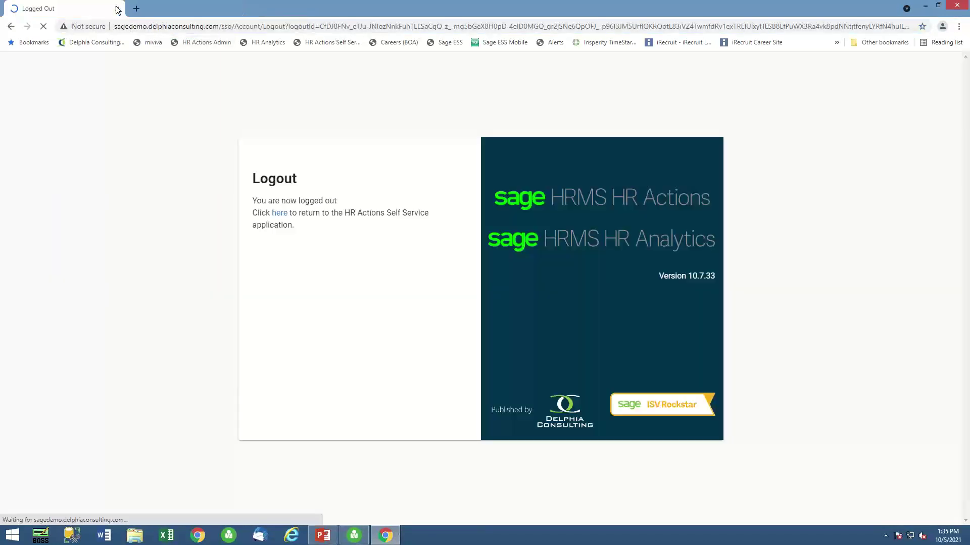
left_click(281, 216)
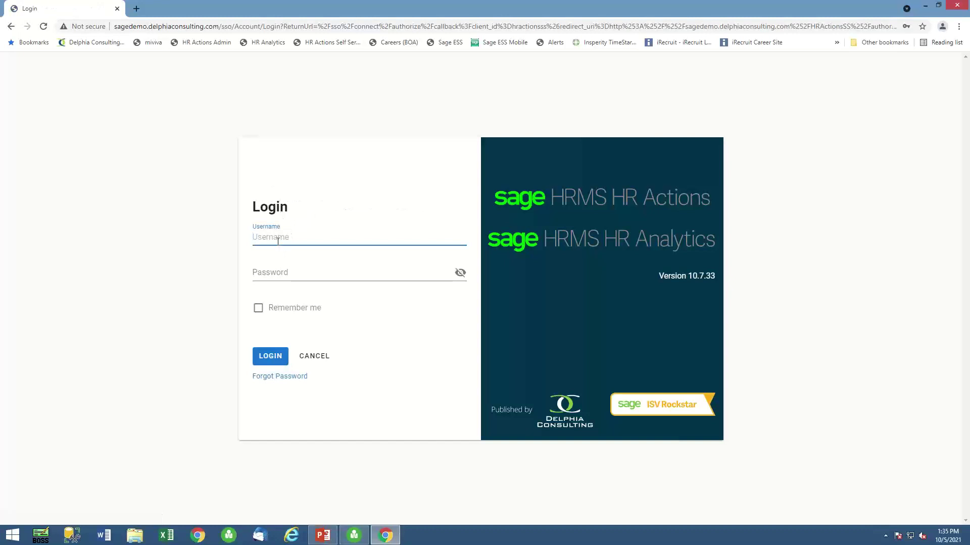
left_click(278, 242)
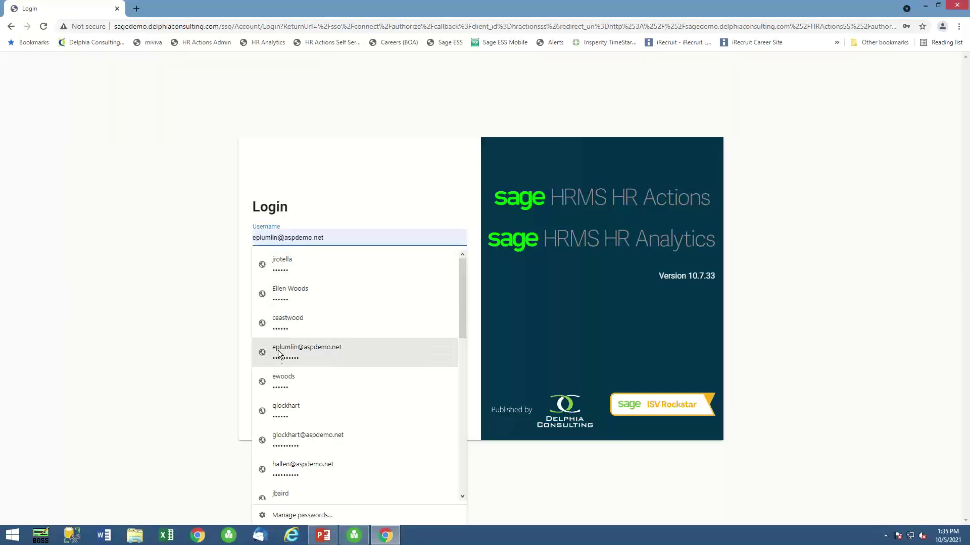
scroll(281, 354, "down", 3)
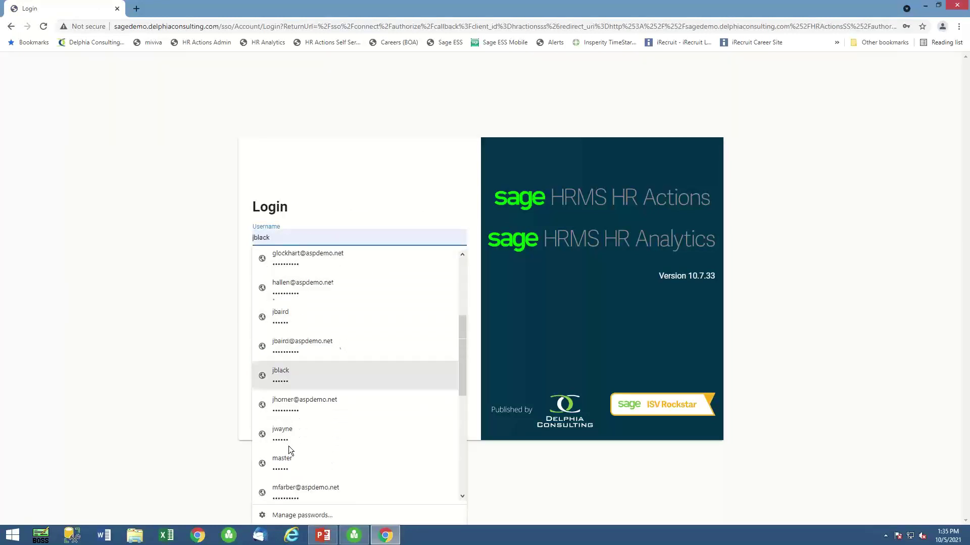
scroll(298, 475, "down", 5)
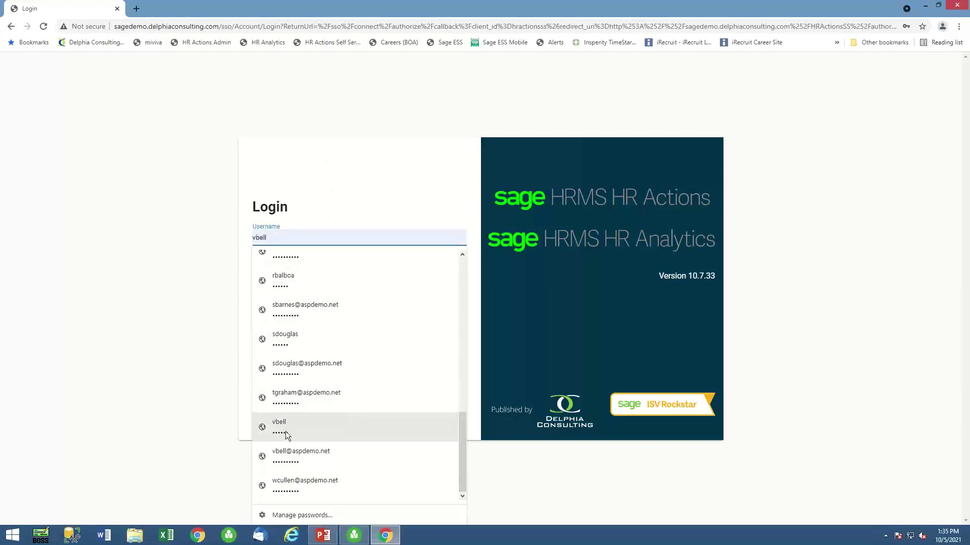
left_click(286, 432)
left_click(272, 357)
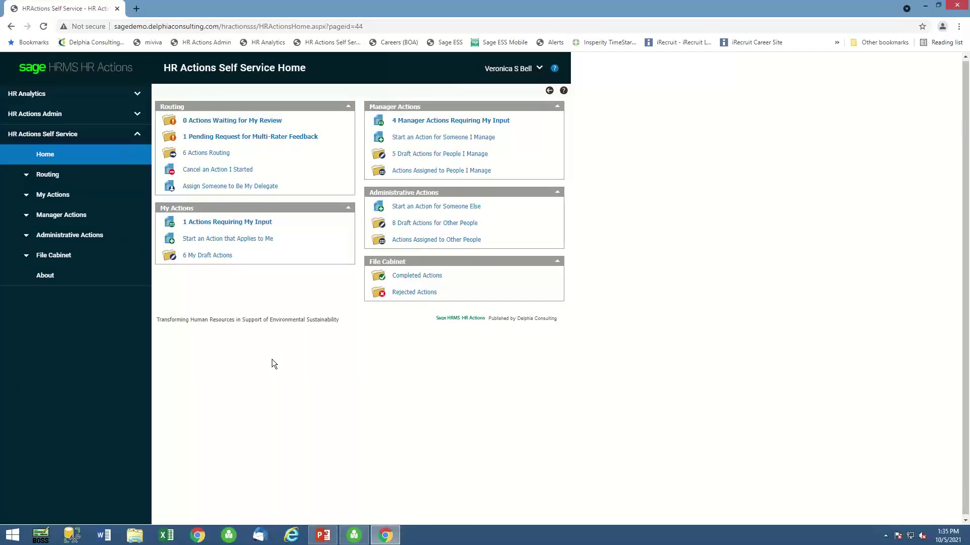
Under Administrative Actions, search Actions Assigned to Other People by the new hire's last name and select the Machine Operator I employee.
left_click(56, 236)
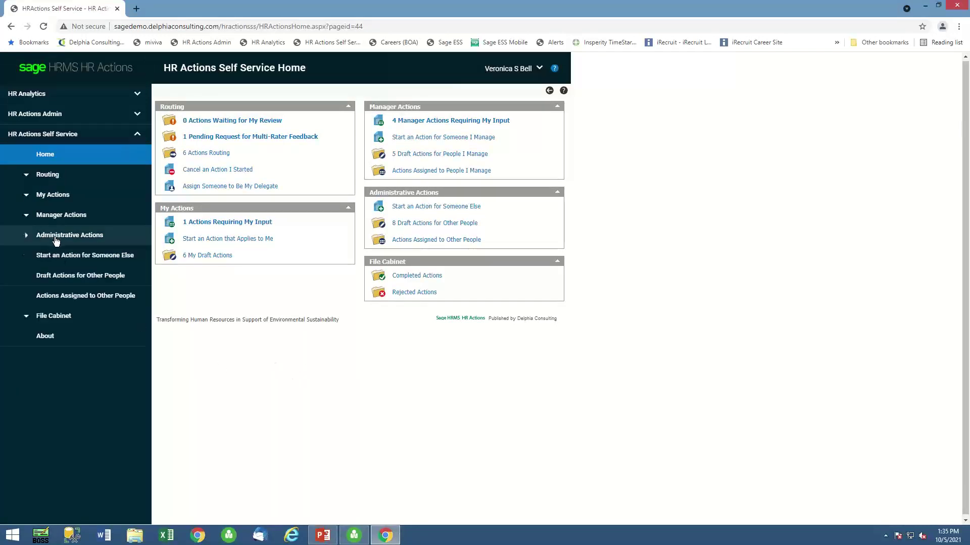
left_click(77, 298)
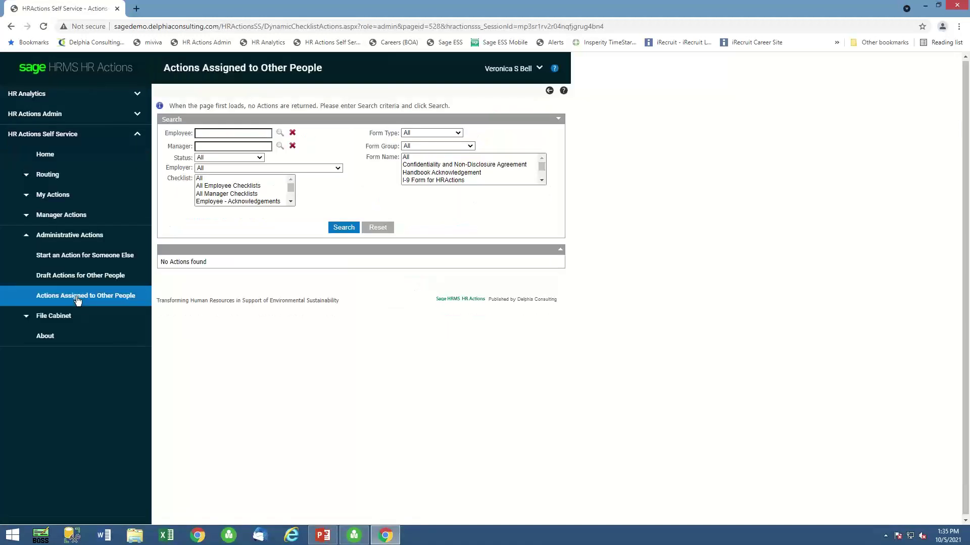
left_click(280, 133)
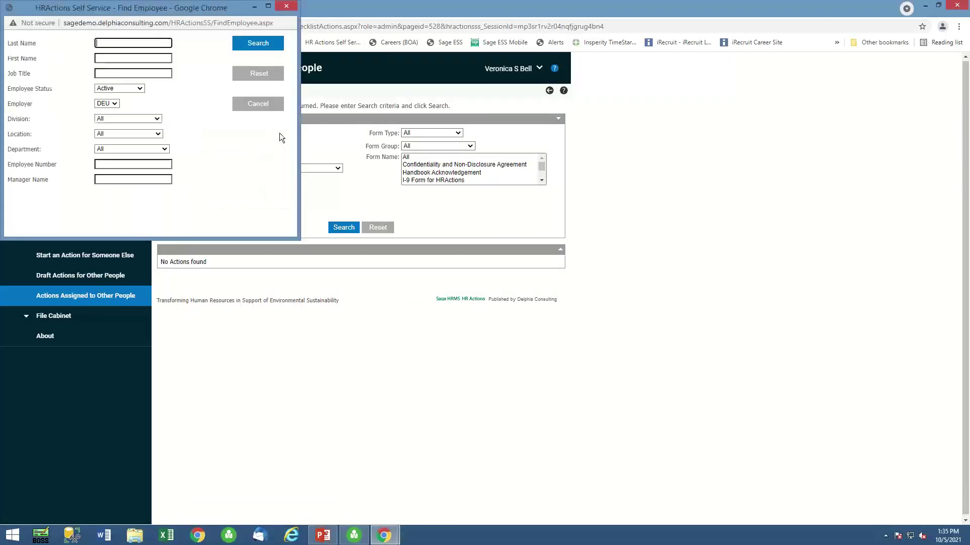
left_click(105, 45)
type("r")
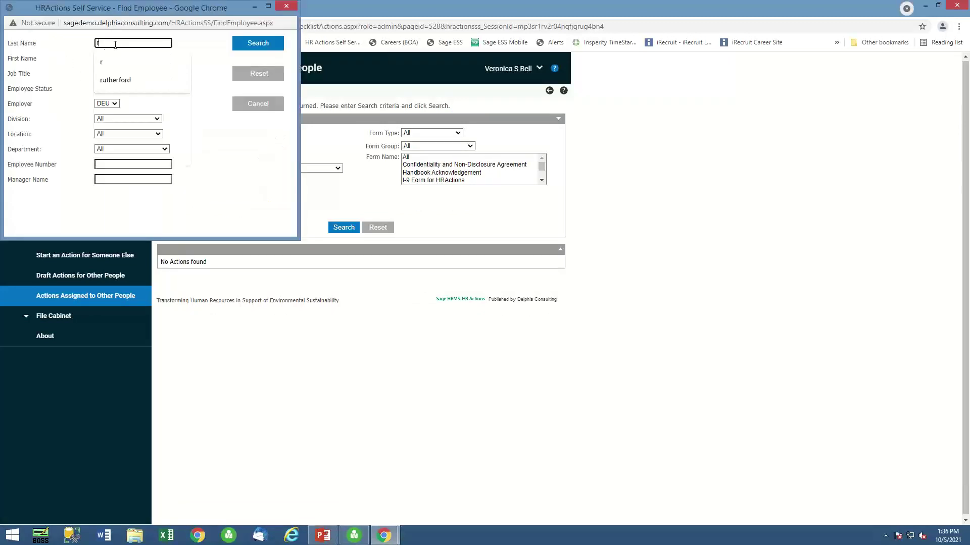
left_click(253, 47)
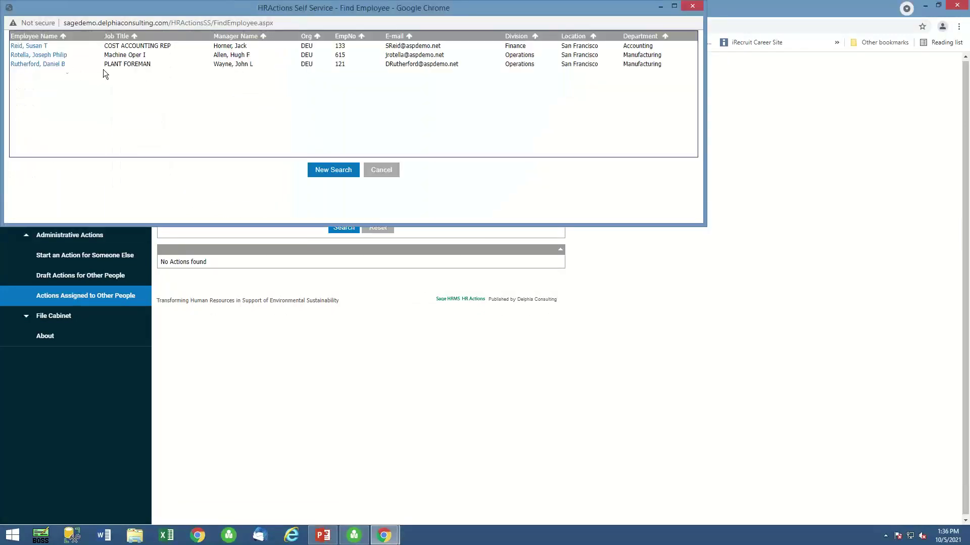
left_click(29, 55)
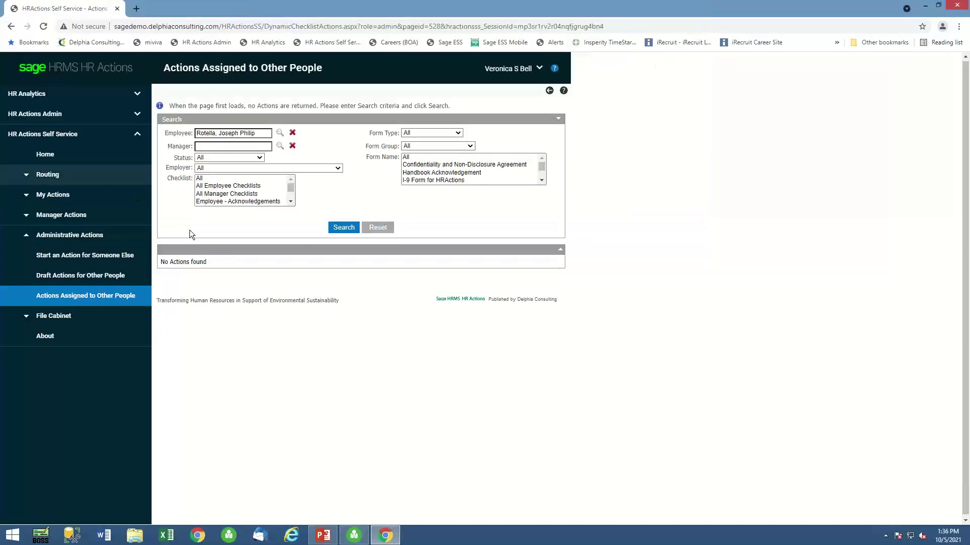
List the new hire's 11 assigned actions and highlight the I-9 Form for HRActions row.
left_click(341, 228)
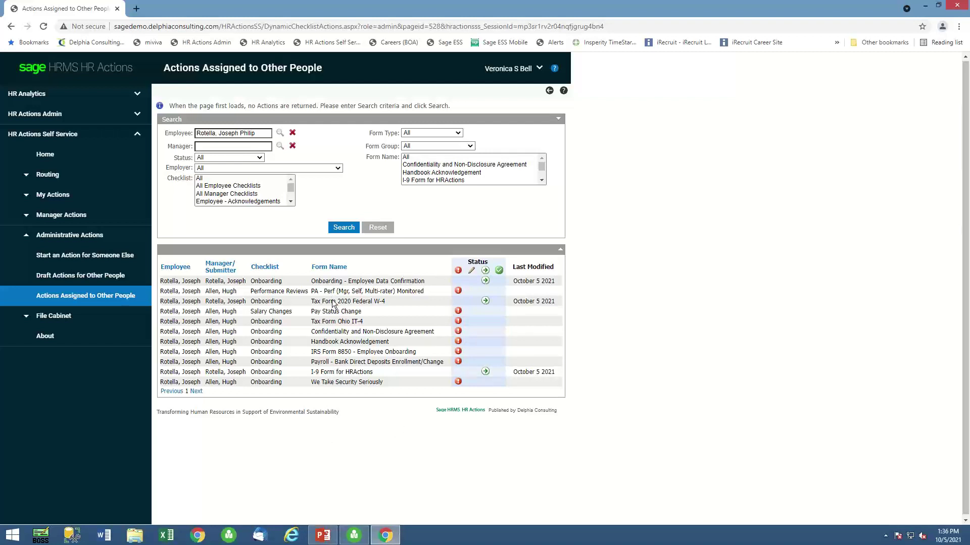
left_click_drag(311, 375, 372, 371)
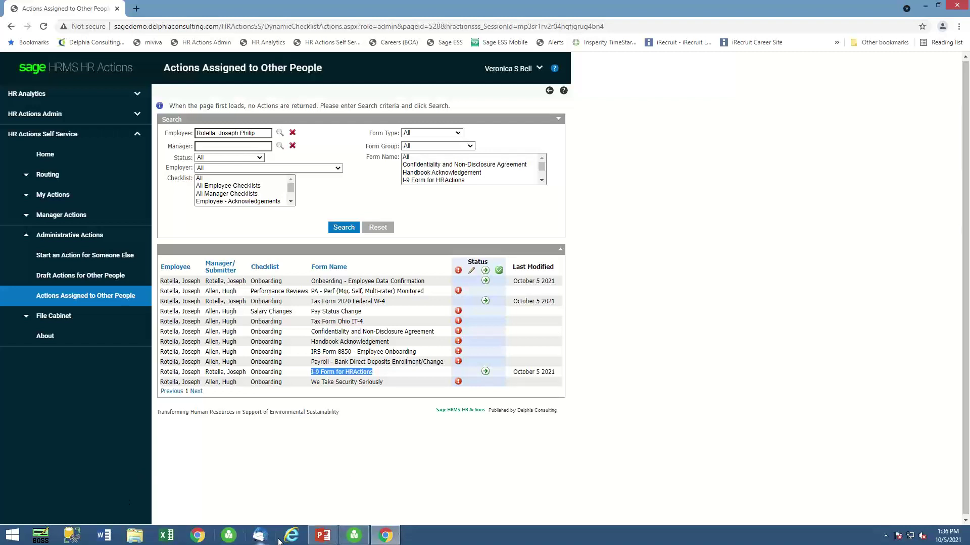
Resume the PowerPoint slide show at slide 15, Complete Benefits Management.
left_click(328, 540)
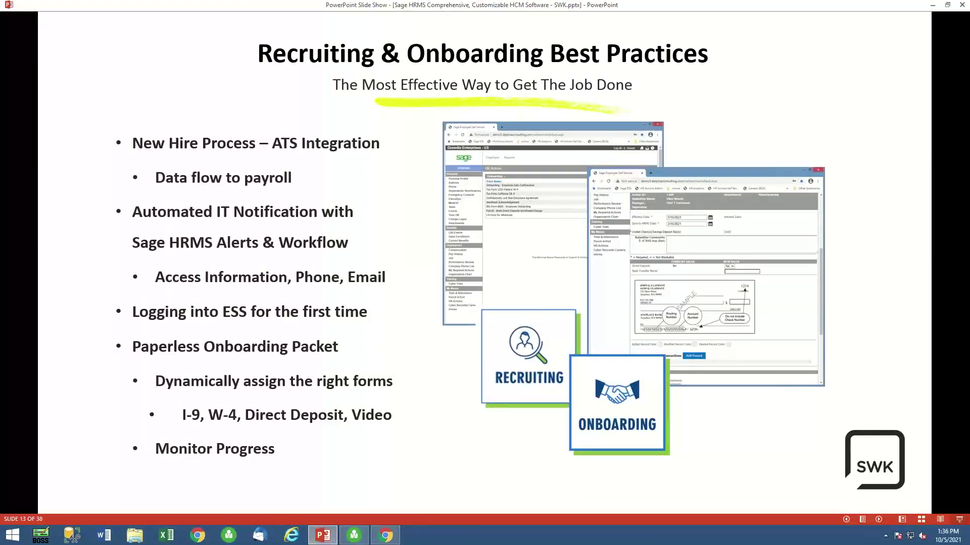
key("Right")
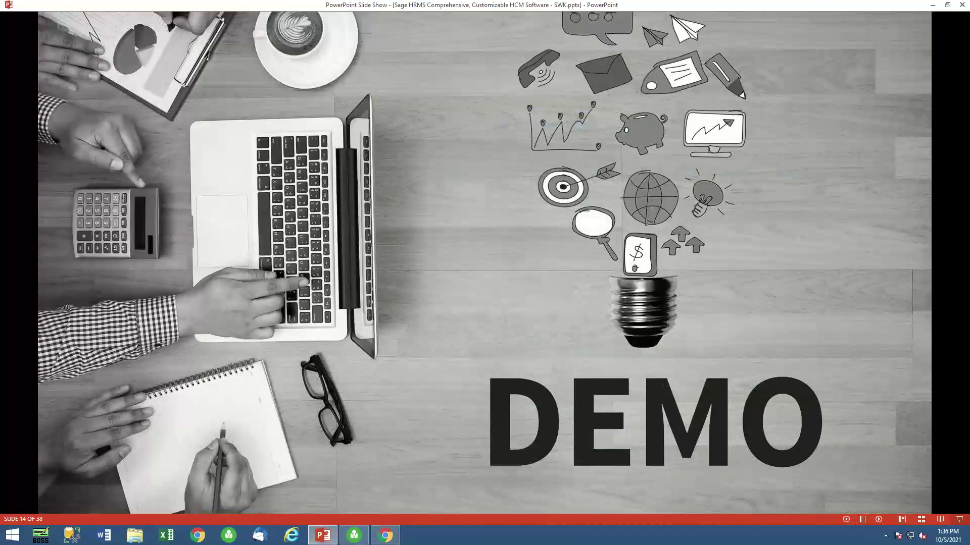
key("Right")
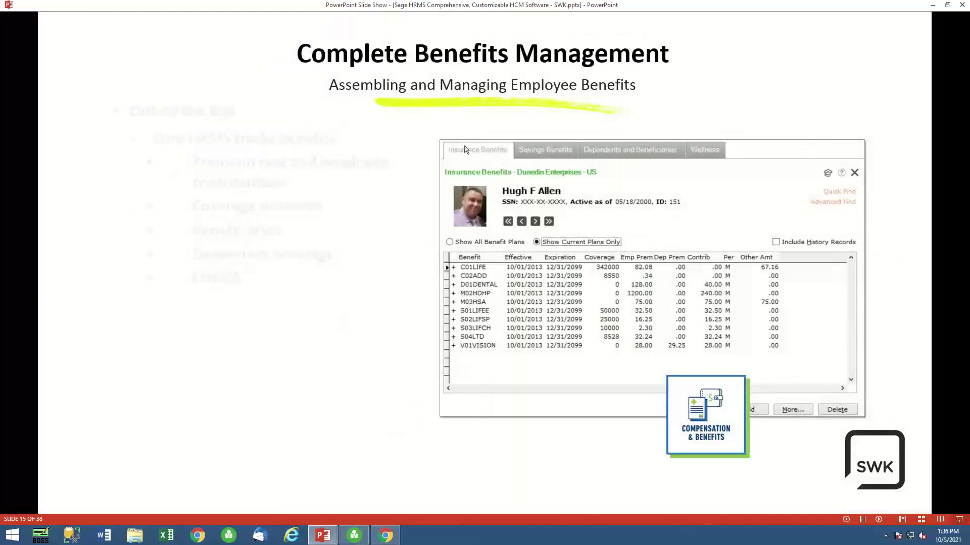
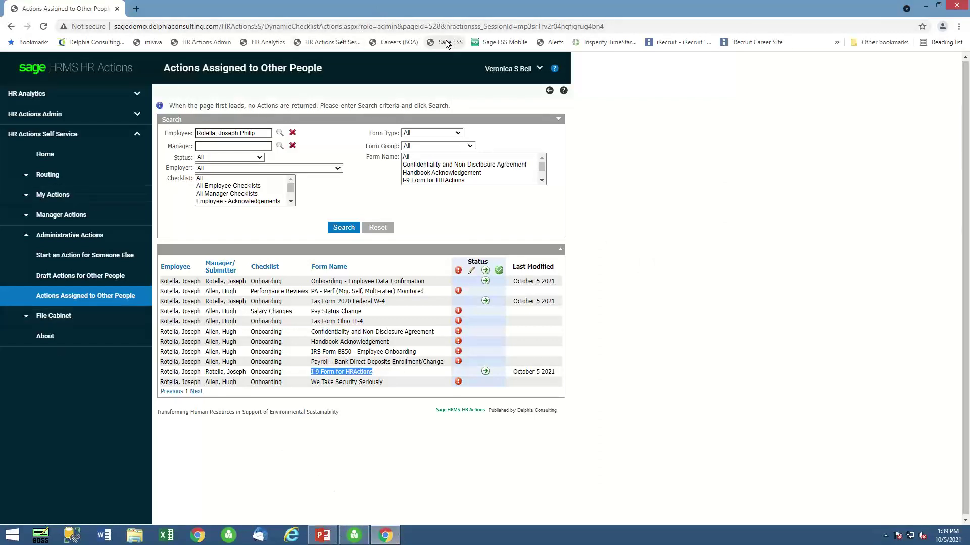
Log out of Sage HRMS HR Actions and go to the Employee Self Service login page.
left_click(539, 69)
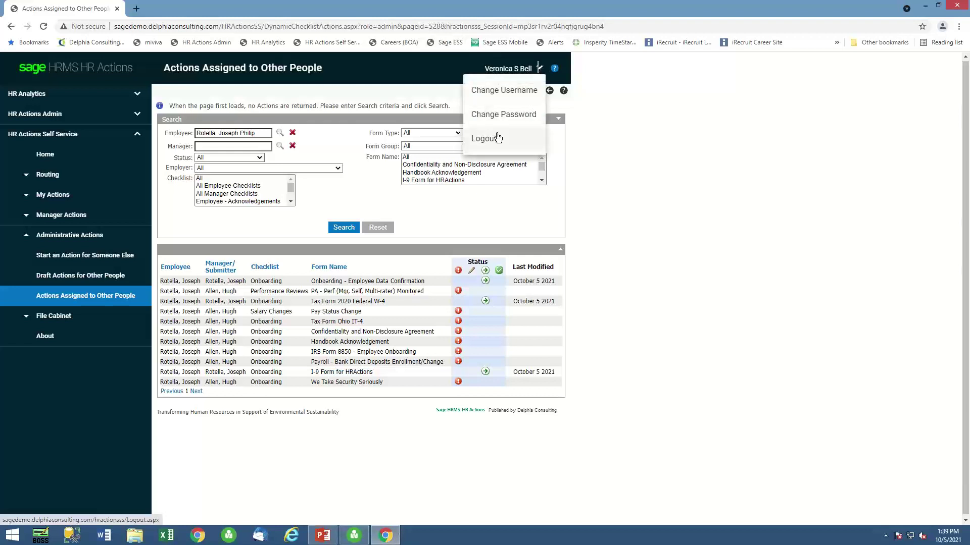
left_click(453, 45)
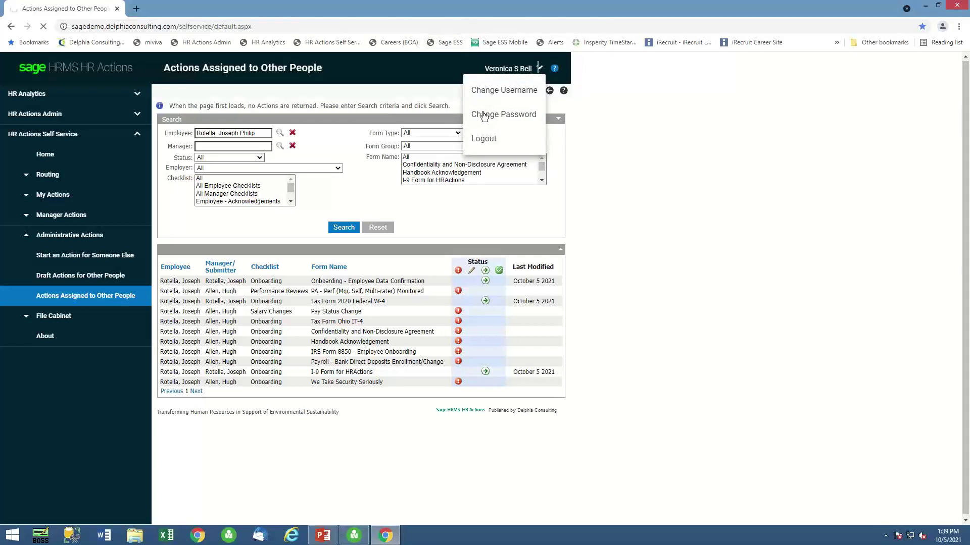
left_click(483, 138)
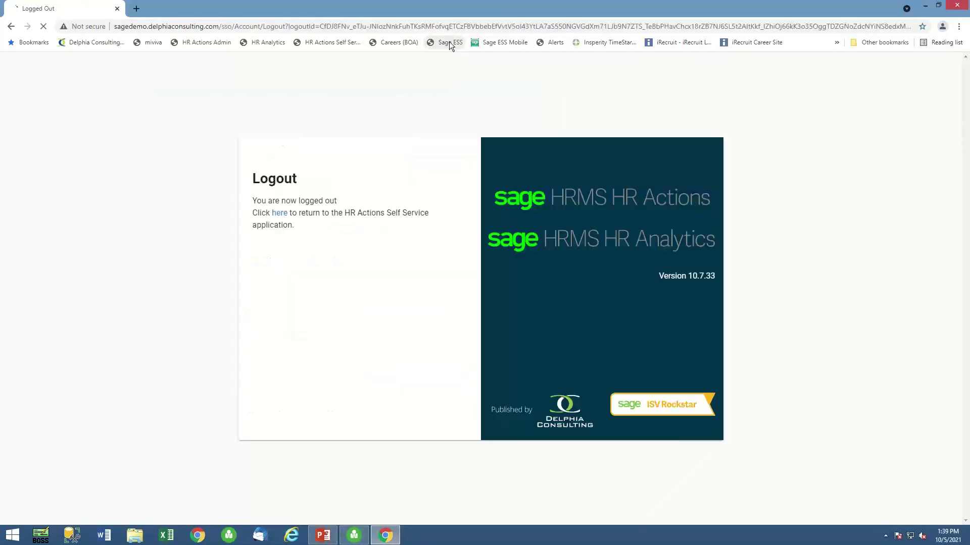
left_click(450, 43)
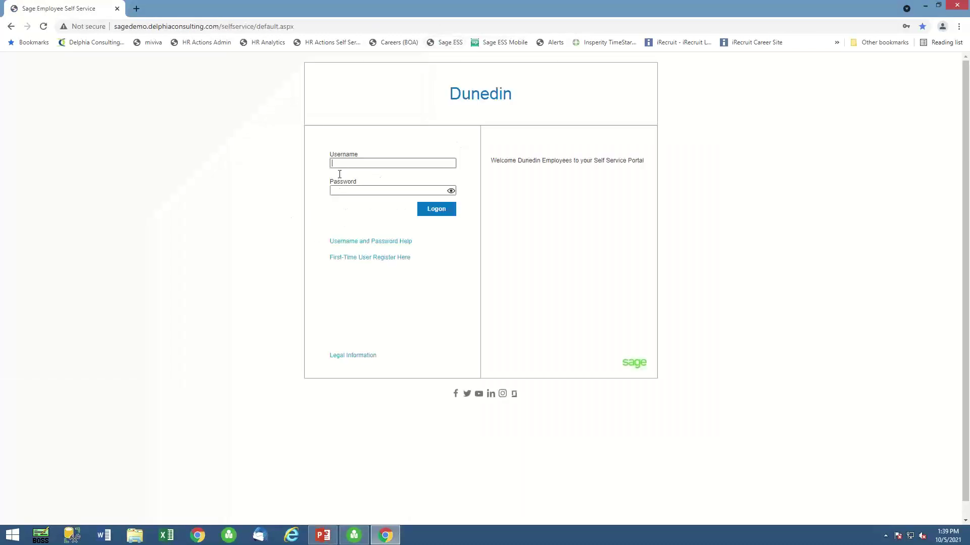
Sign in to Employee Self Service with saved credentials and view Open Enrollment, which is unavailable.
left_click(341, 164)
left_click(350, 191)
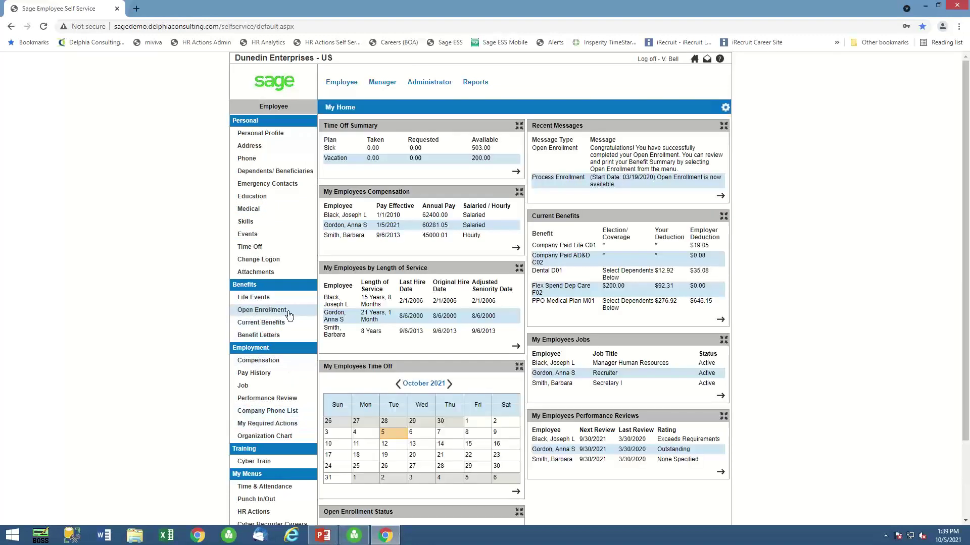
left_click(283, 315)
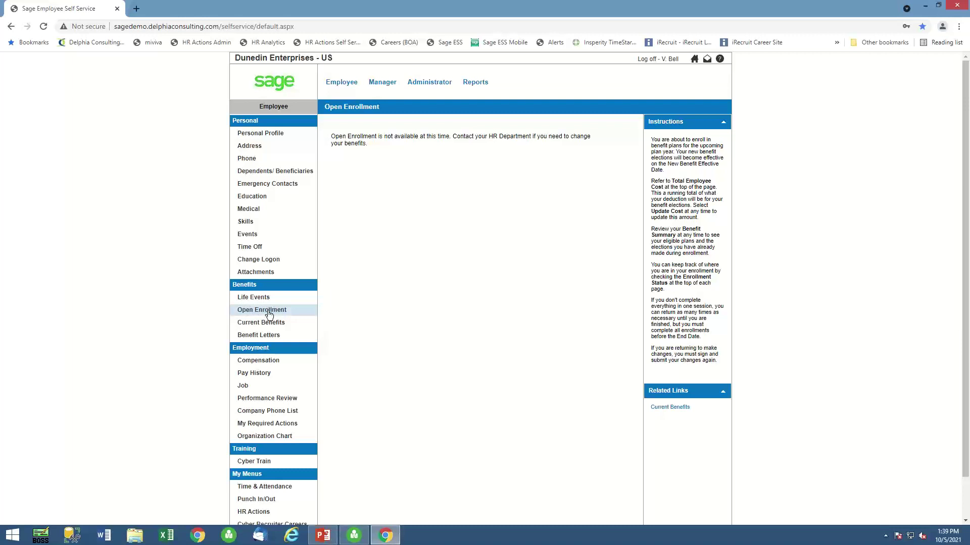
Start the New Hire life event, keeping the event date at 09/01/1999.
left_click(254, 298)
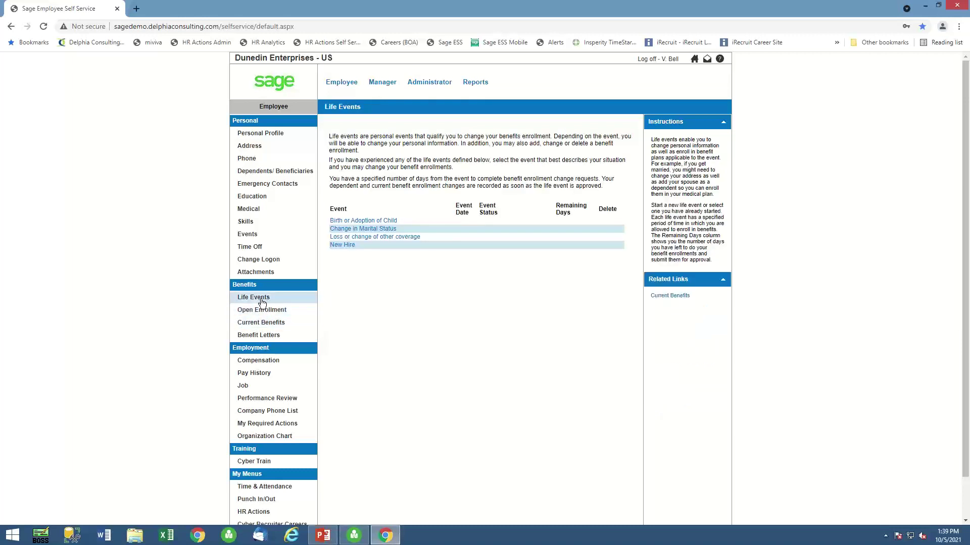
left_click(349, 246)
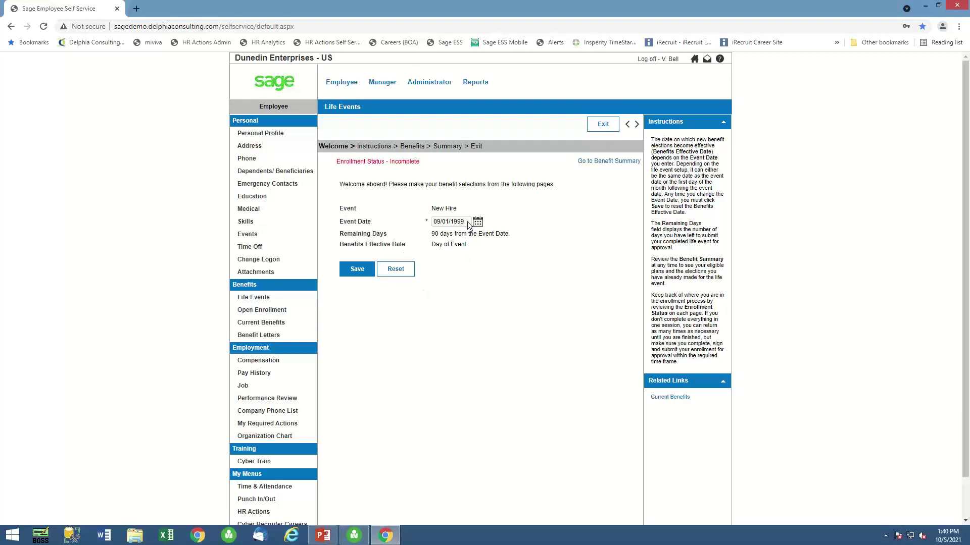
left_click_drag(464, 223, 432, 225)
left_click(444, 225)
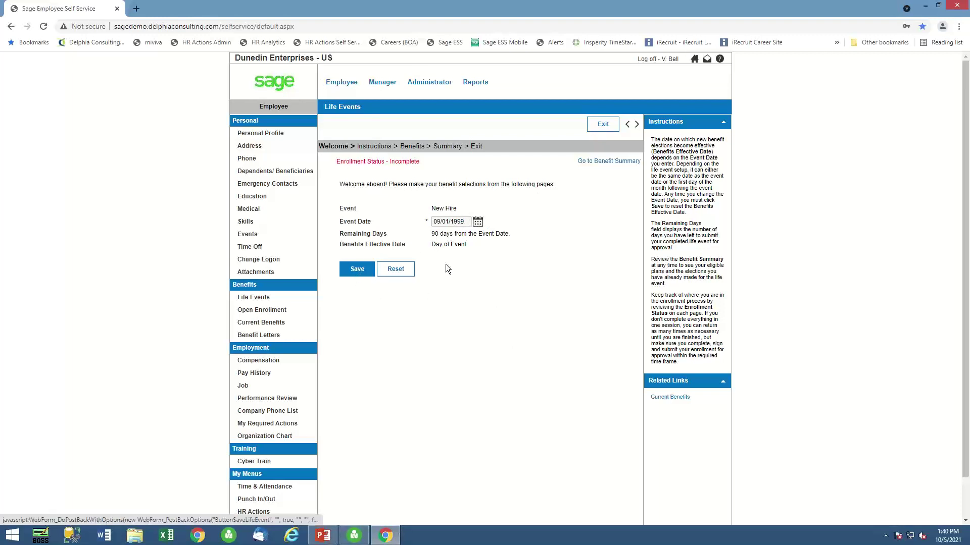
Step through the Instructions, Summary and Exit pages, then log off Employee Self Service.
left_click(637, 125)
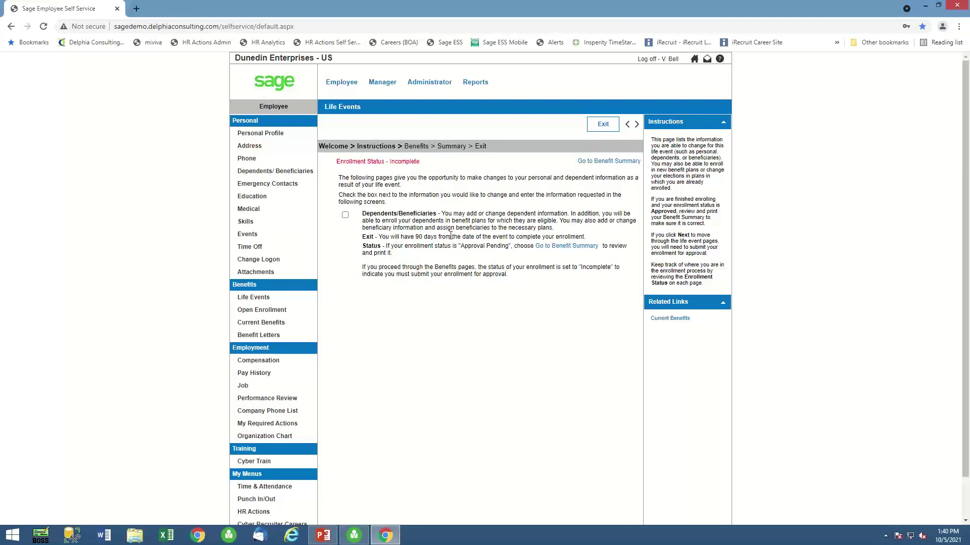
left_click(636, 125)
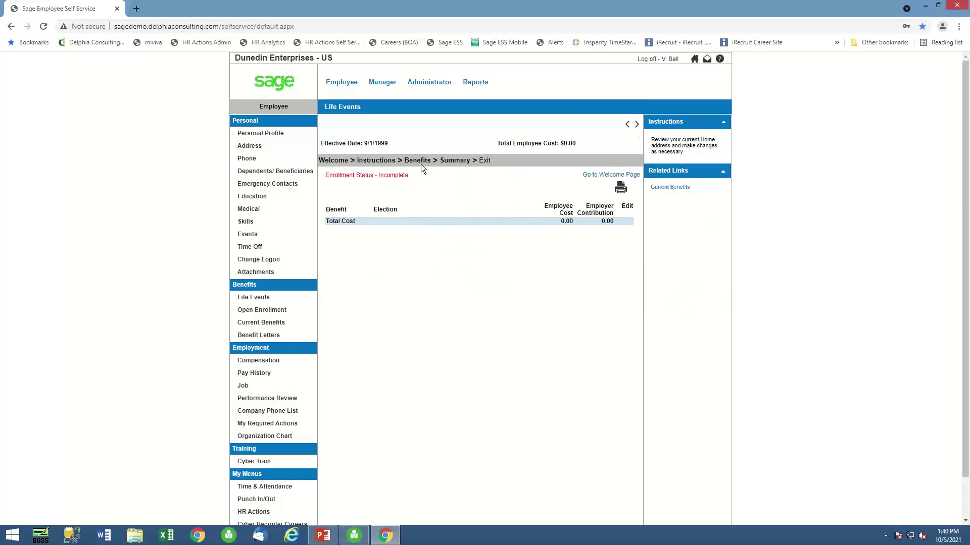
left_click(635, 125)
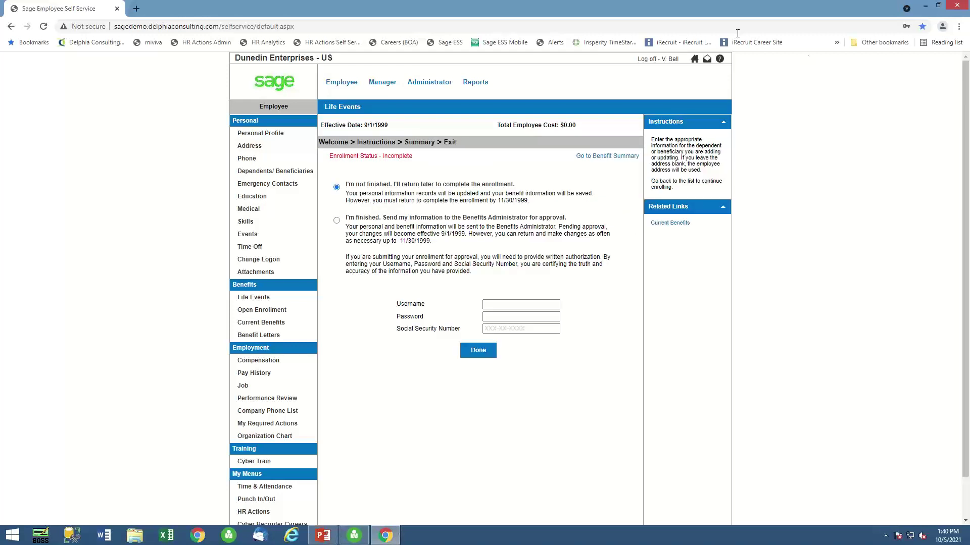
left_click(669, 59)
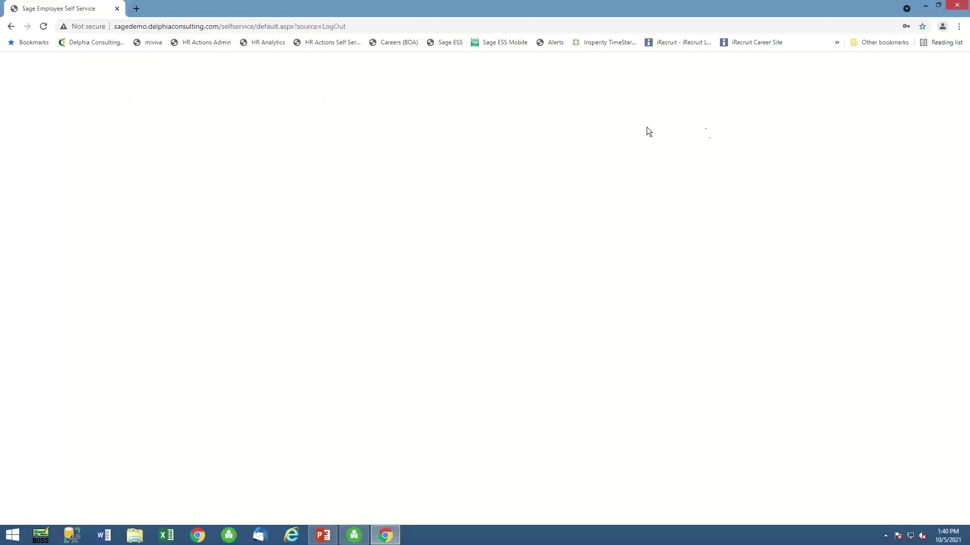
Log on to Employee Self Service as the new hire with the saved login.
left_click(382, 163)
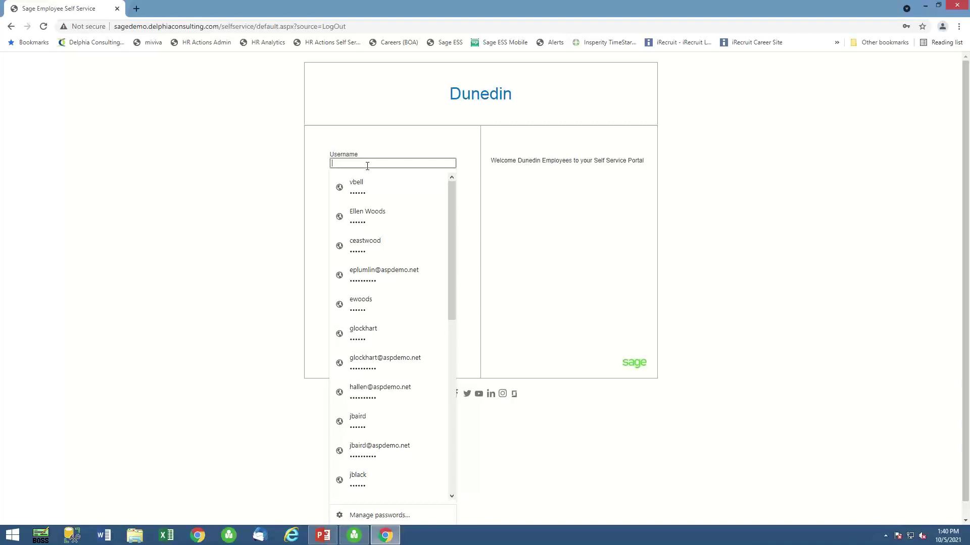
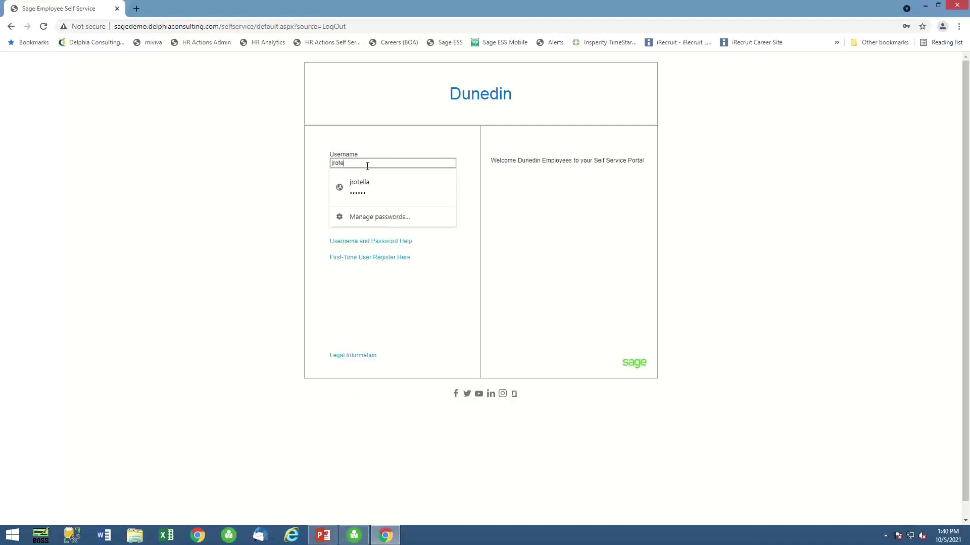
key("Tab")
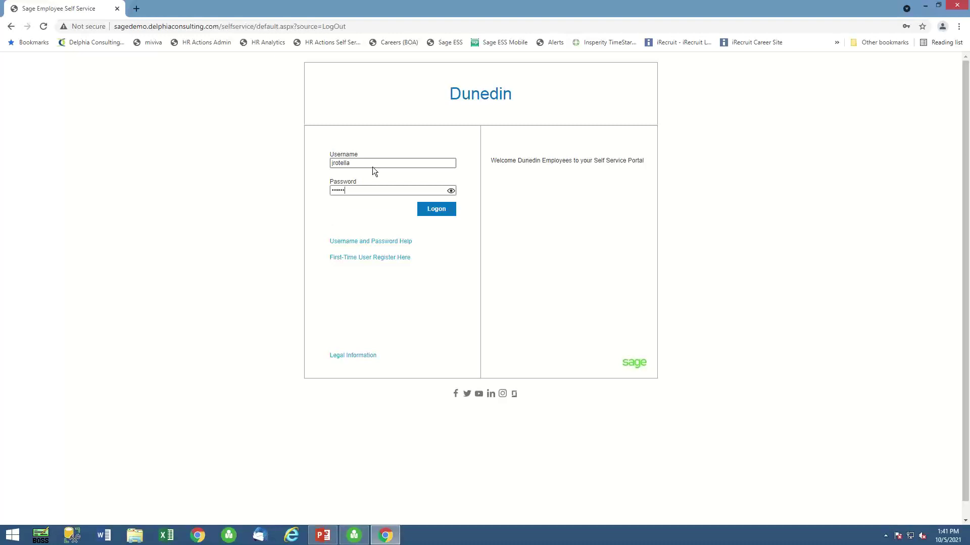
left_click(433, 211)
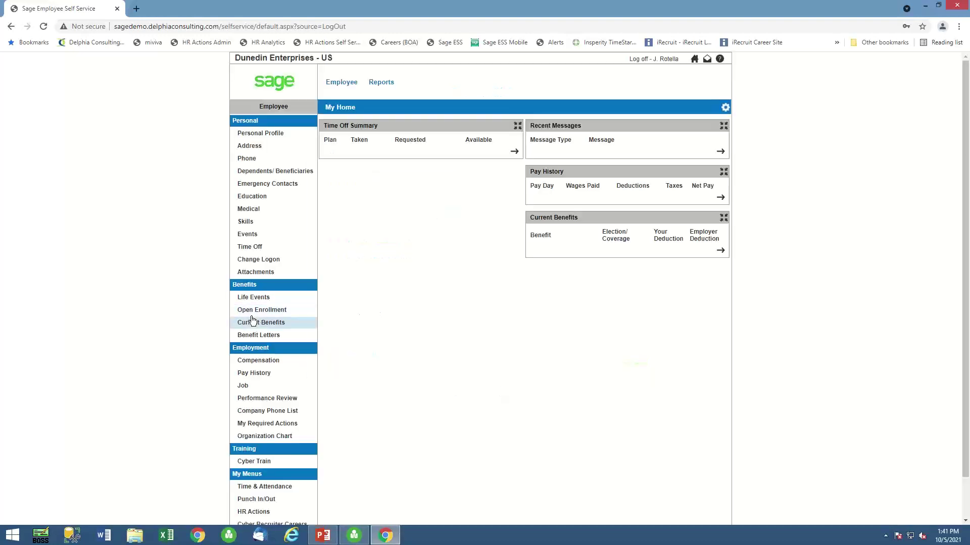
Step the New Hire life event through Instructions, Summary and Exit, then return to the slide show.
left_click(254, 297)
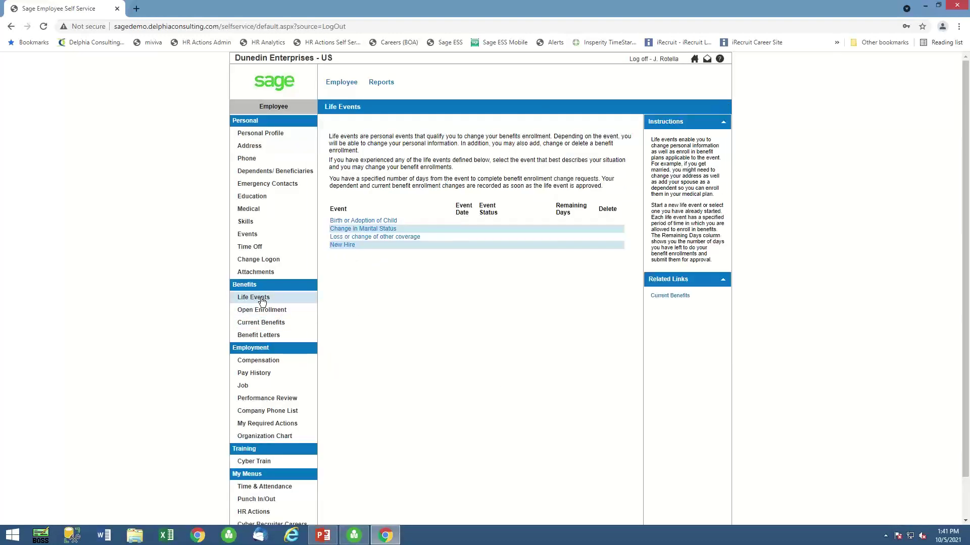
left_click(349, 246)
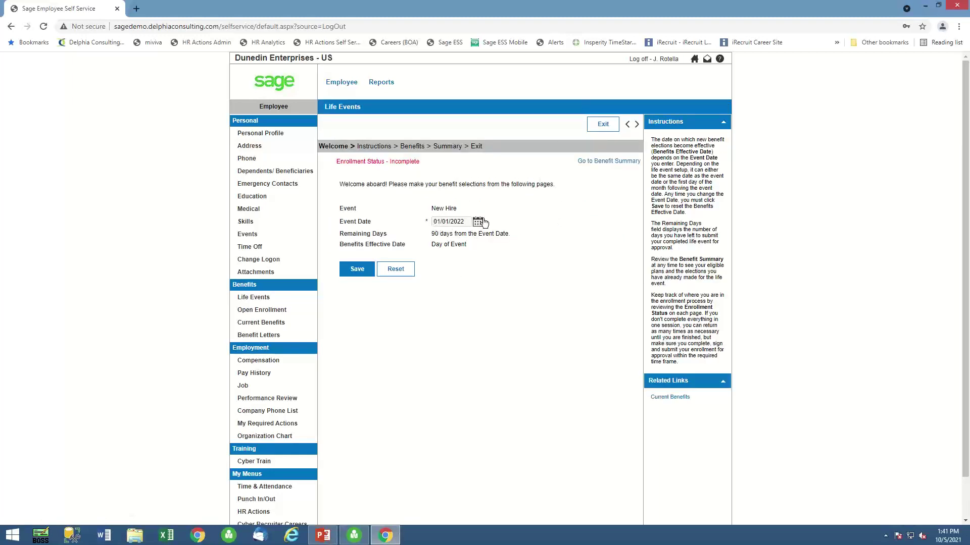
left_click(637, 124)
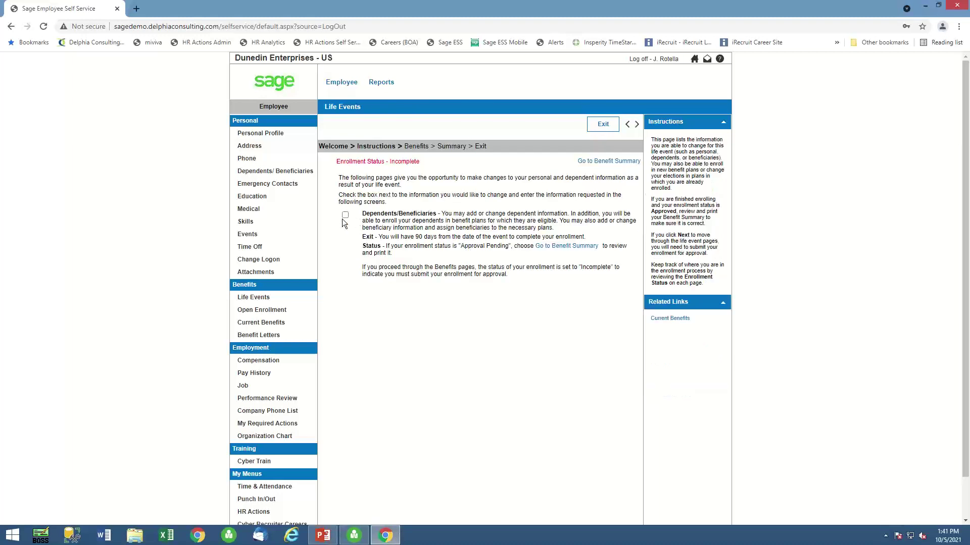
left_click(637, 125)
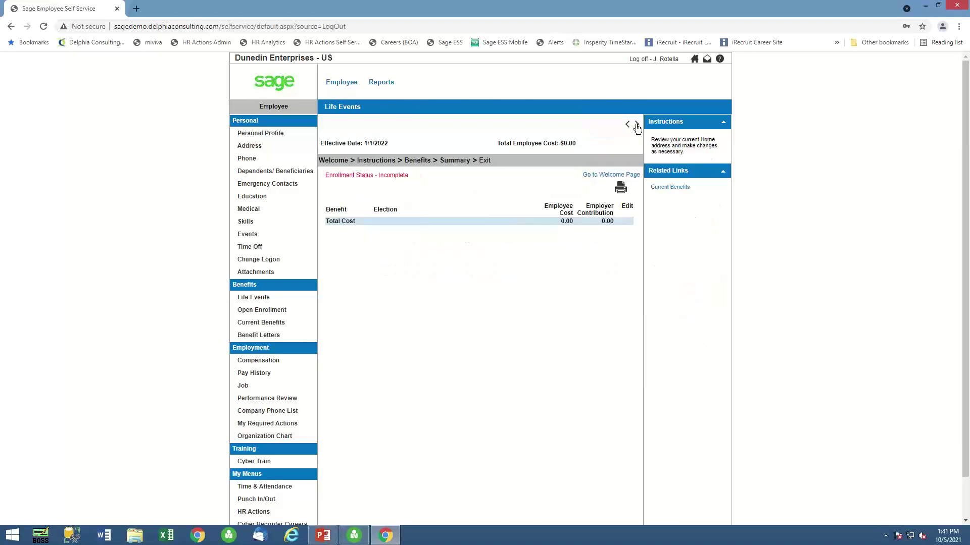
left_click(637, 125)
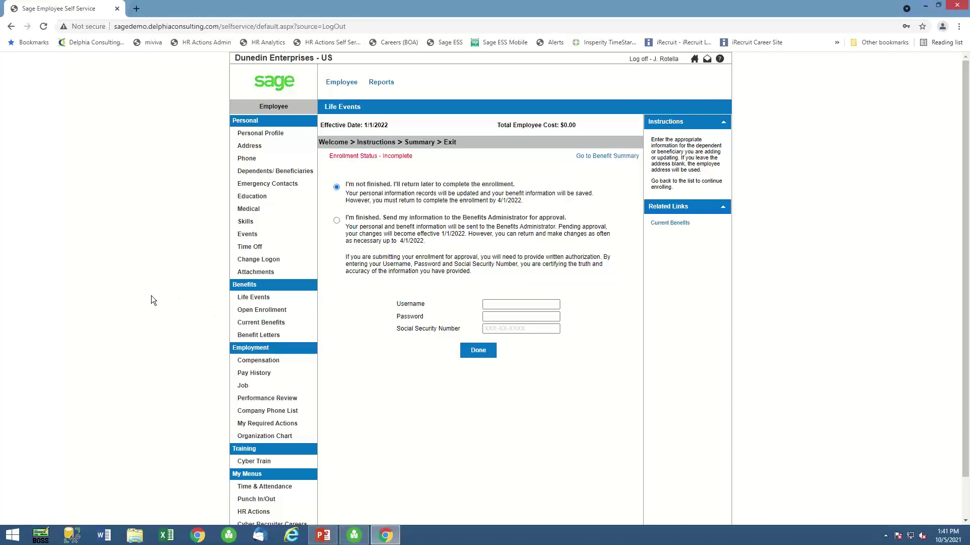
left_click(924, 5)
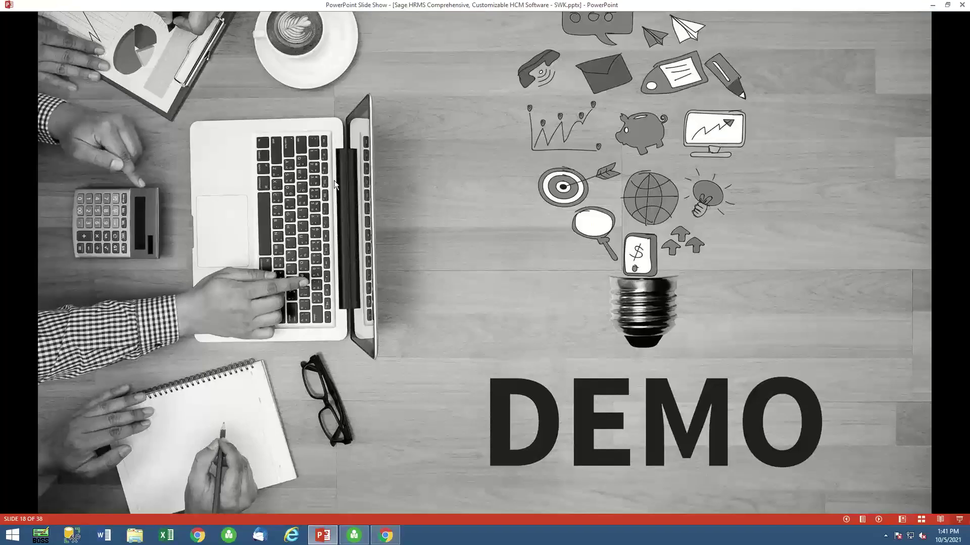
Launch Benefit Portal and import 01_BPI Test Sample EE Benefits_CLEAN.csv from the BPI folder.
left_click(13, 540)
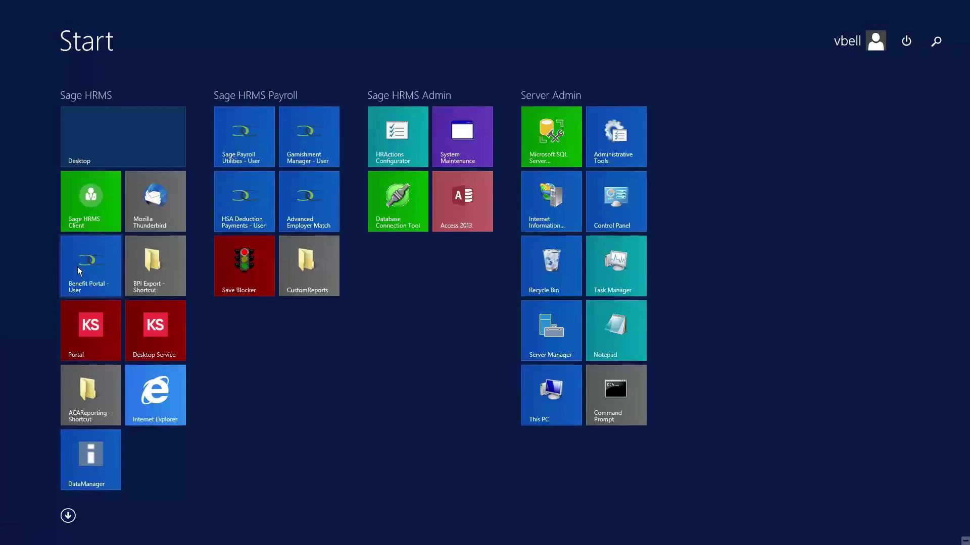
left_click(86, 267)
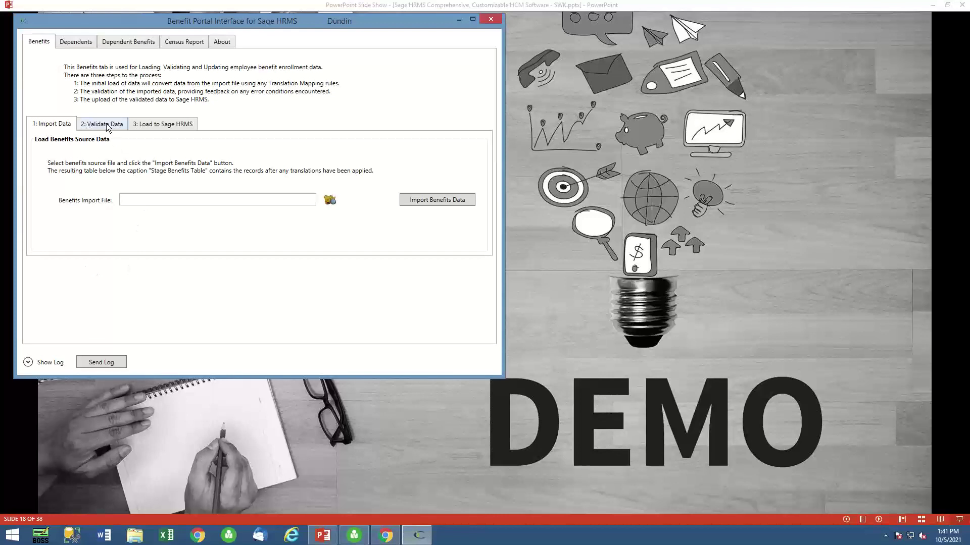
left_click(330, 200)
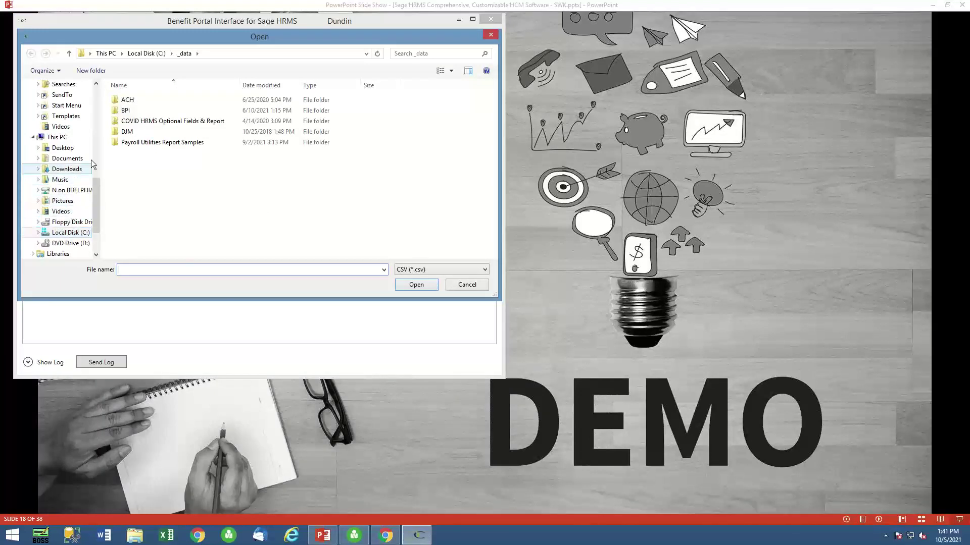
double_click(132, 110)
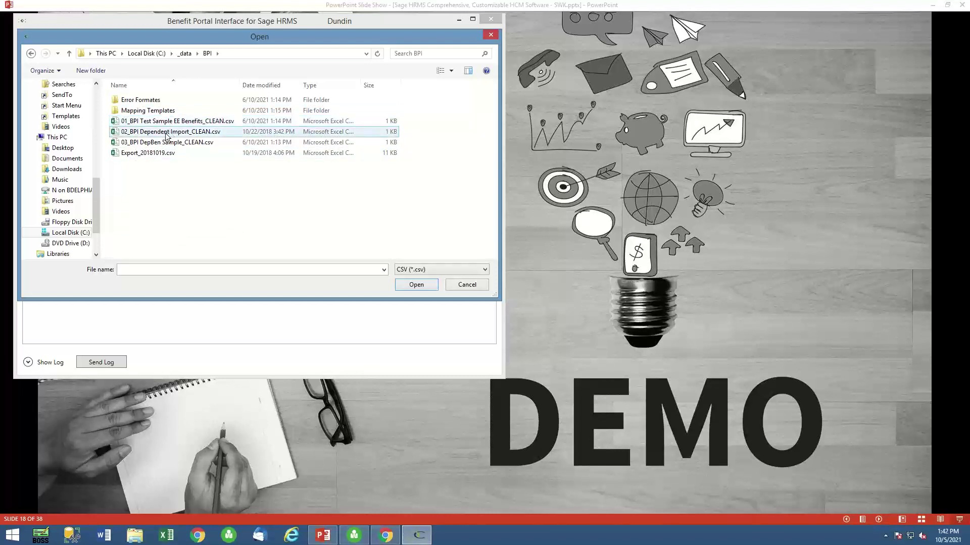
double_click(190, 121)
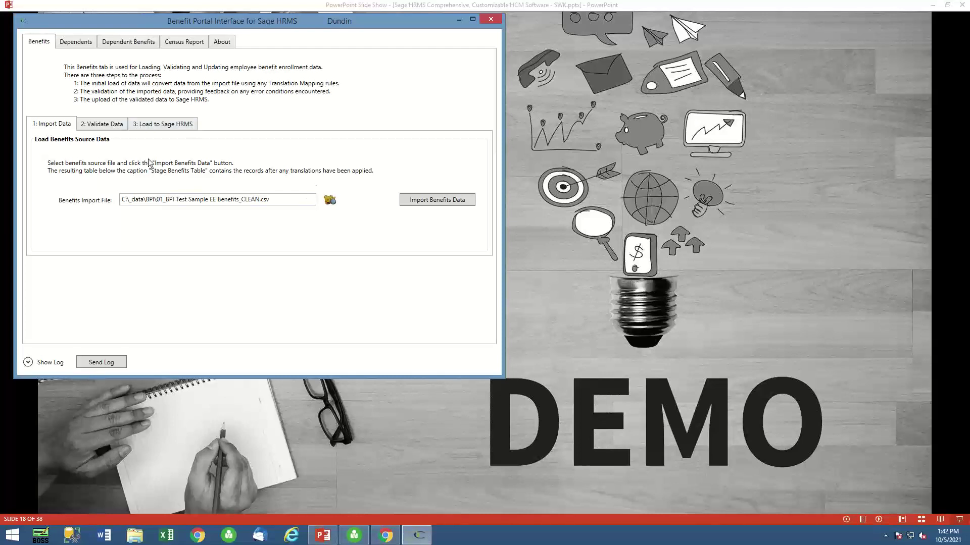
left_click(447, 201)
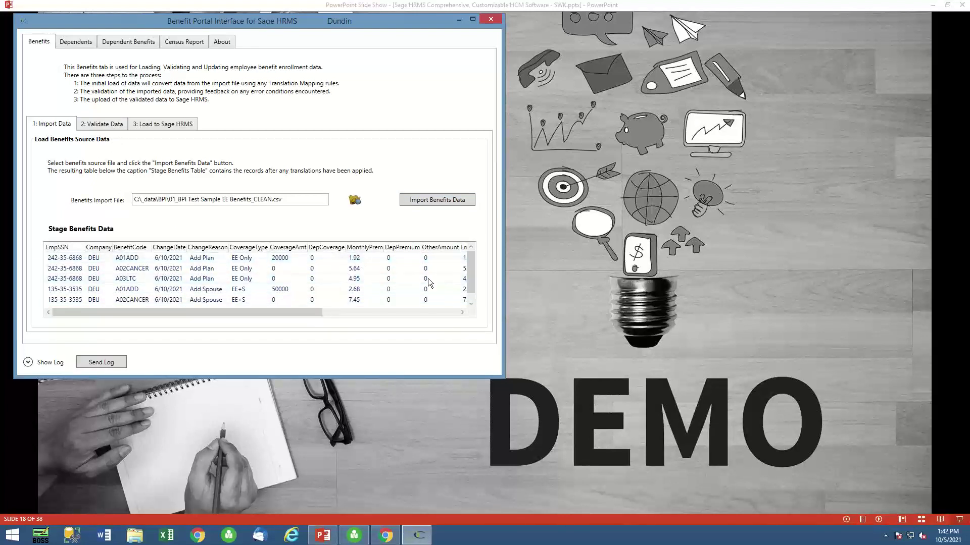
Validate and load the imported data with no issues, then resume the PowerPoint slide show.
left_click(100, 126)
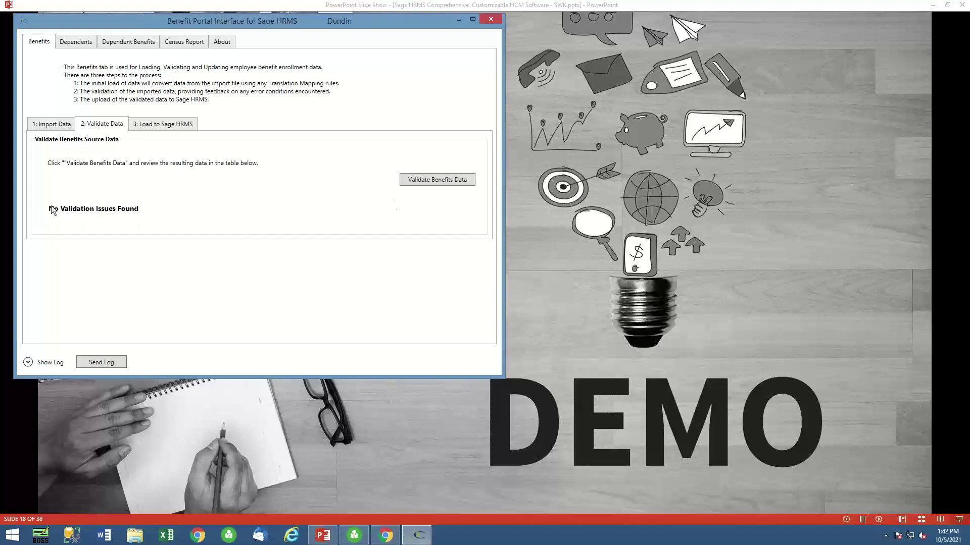
left_click(170, 124)
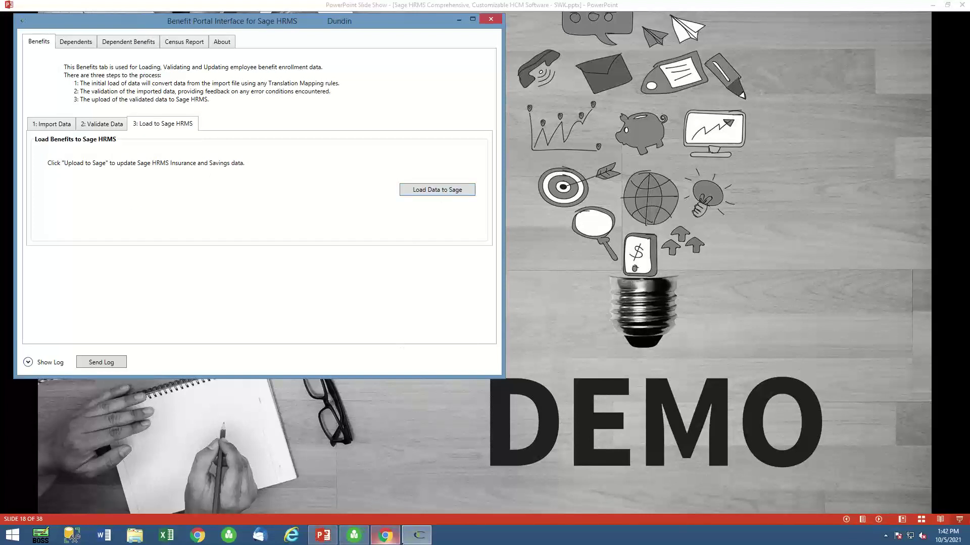
mouse_move(385, 541)
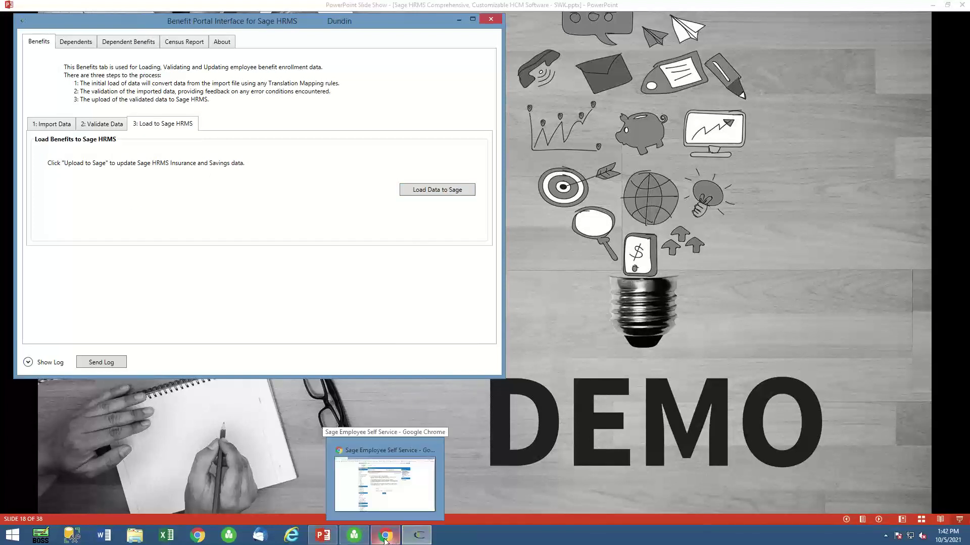
left_click(380, 510)
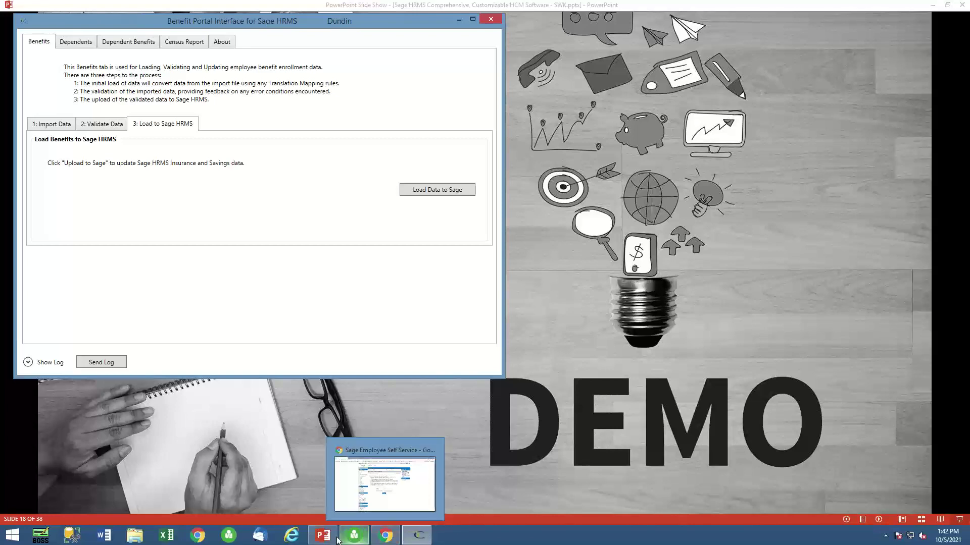
left_click(323, 535)
left_click(281, 467)
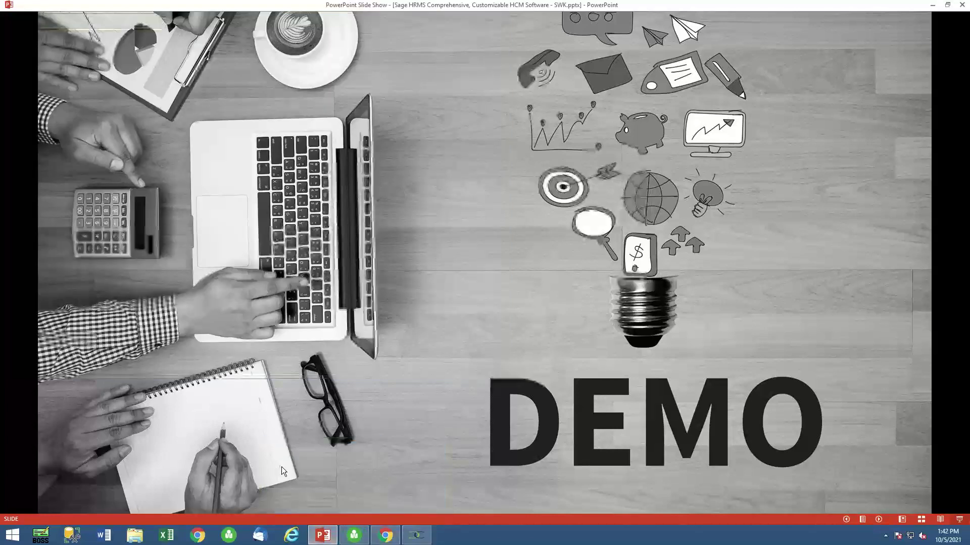